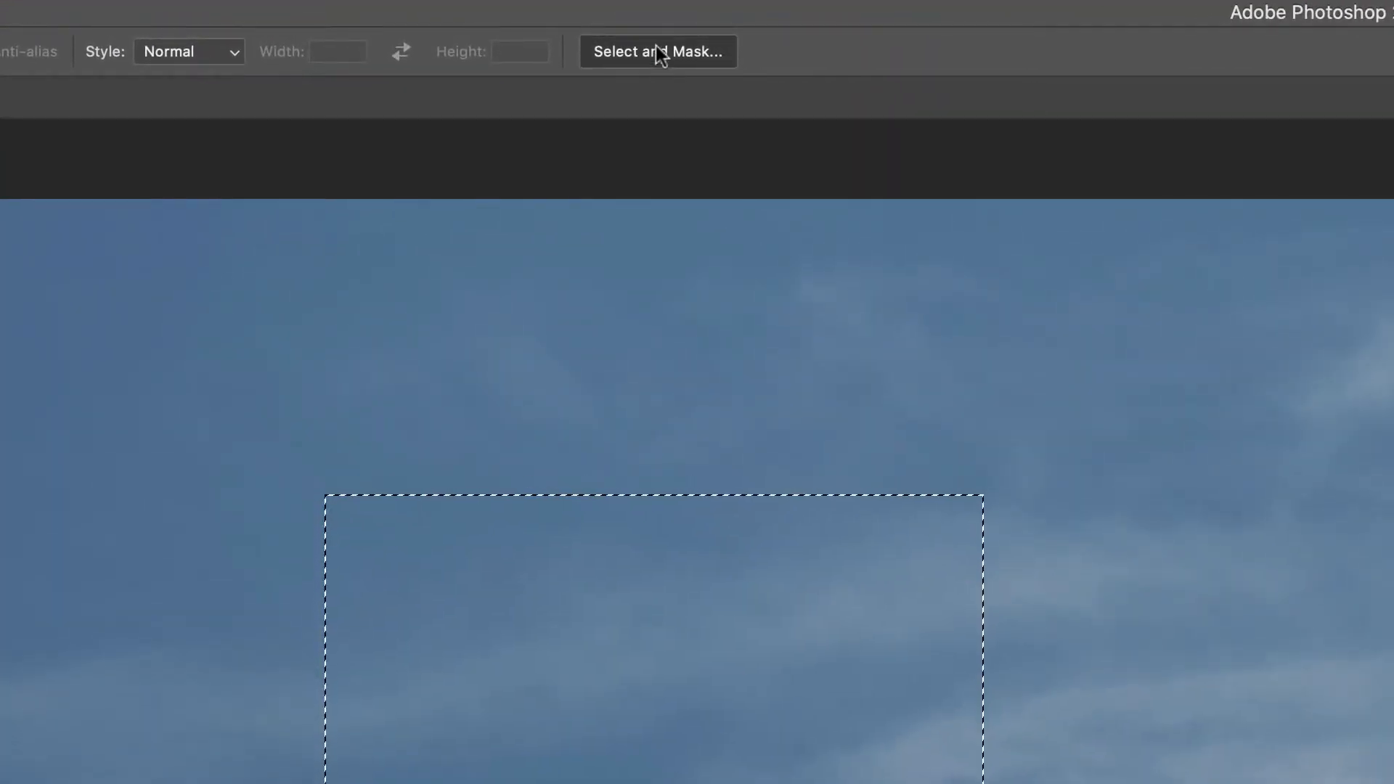
# Open the rectangular sky selection in Select and Mask and preview it in the Overlay, On Black and On White view modes
pyautogui.click(443, 34)
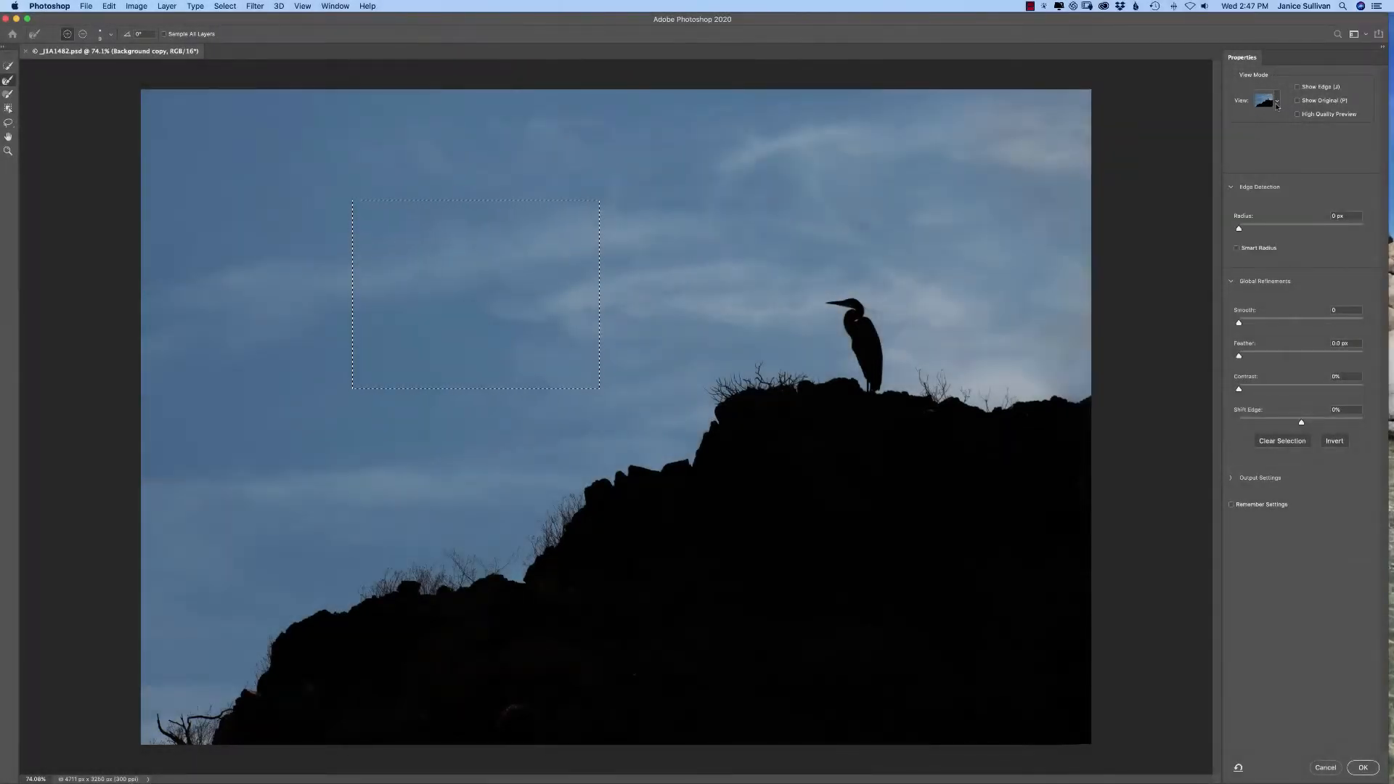
pyautogui.click(1278, 104)
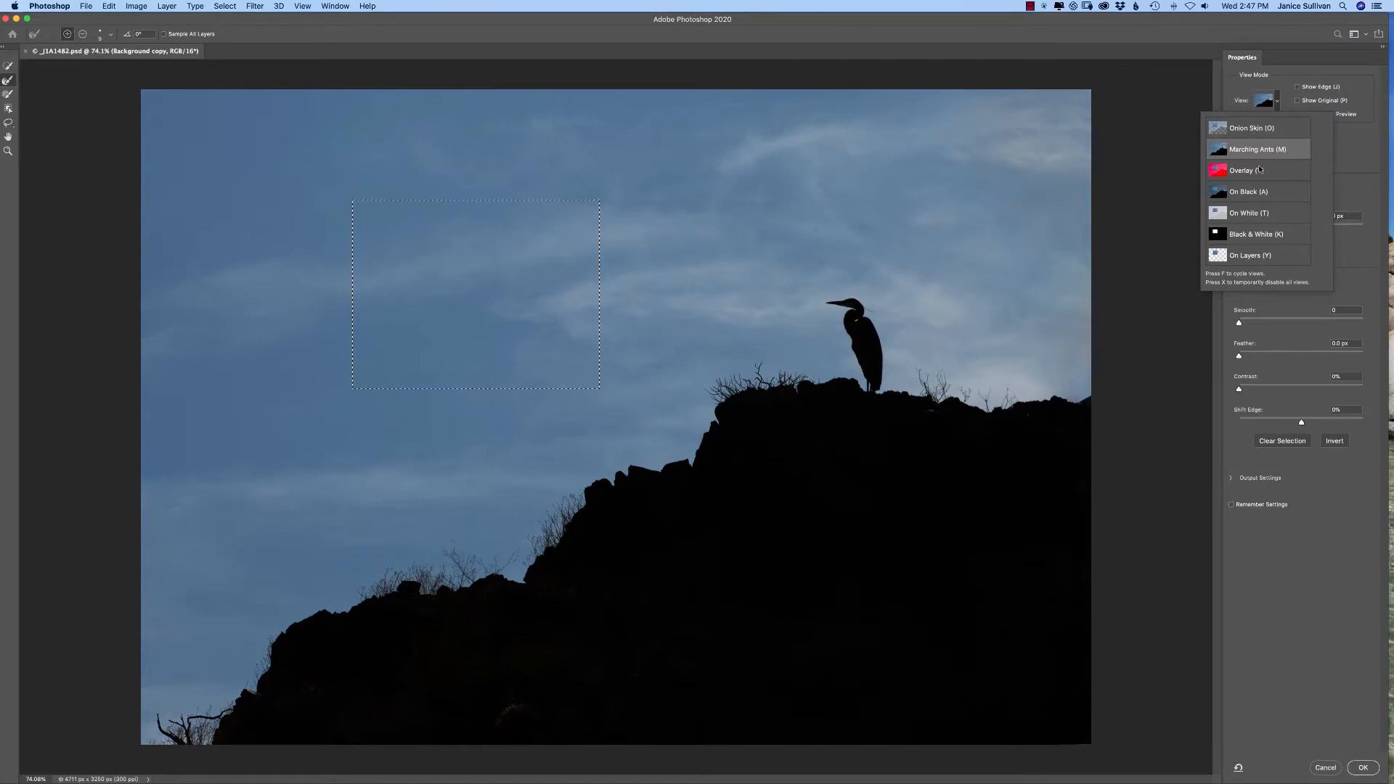
pyautogui.click(1248, 130)
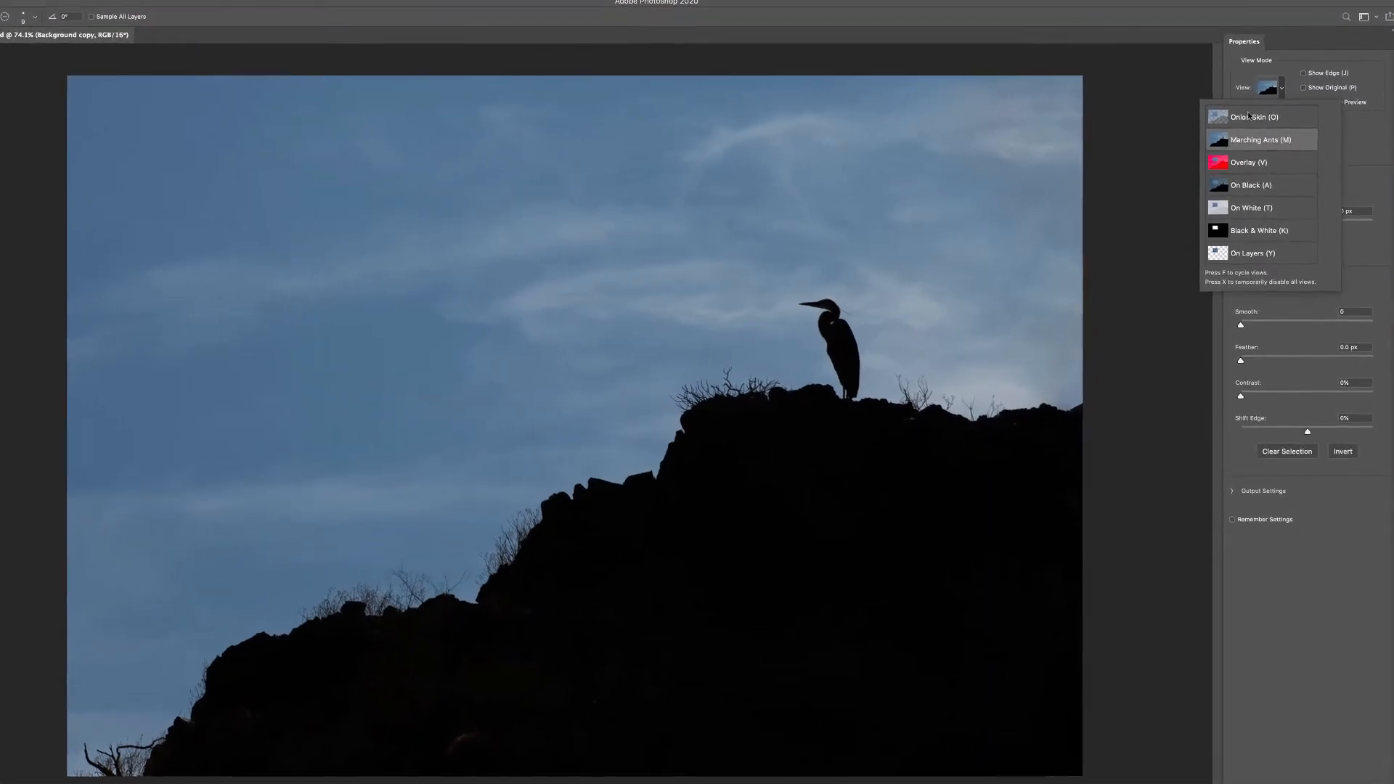
pyautogui.click(1251, 161)
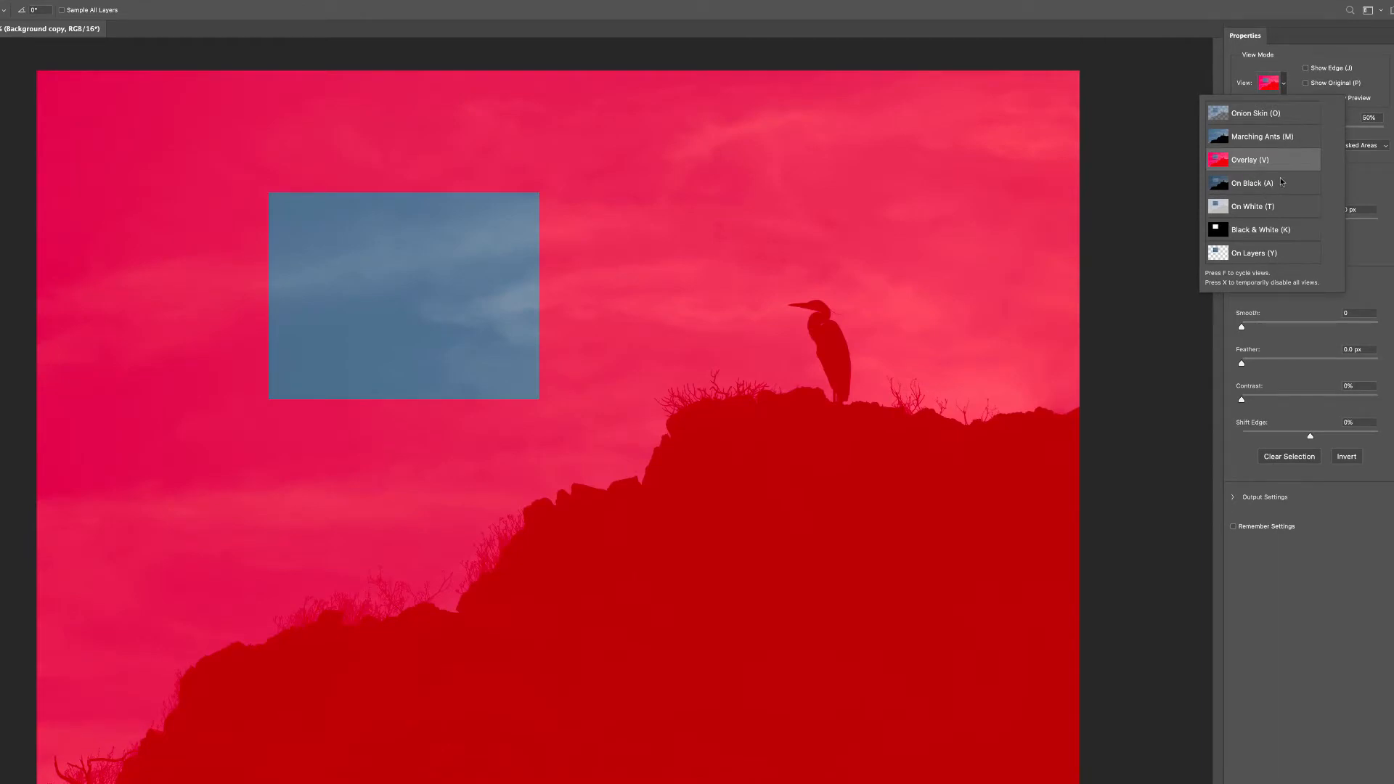
pyautogui.click(1281, 183)
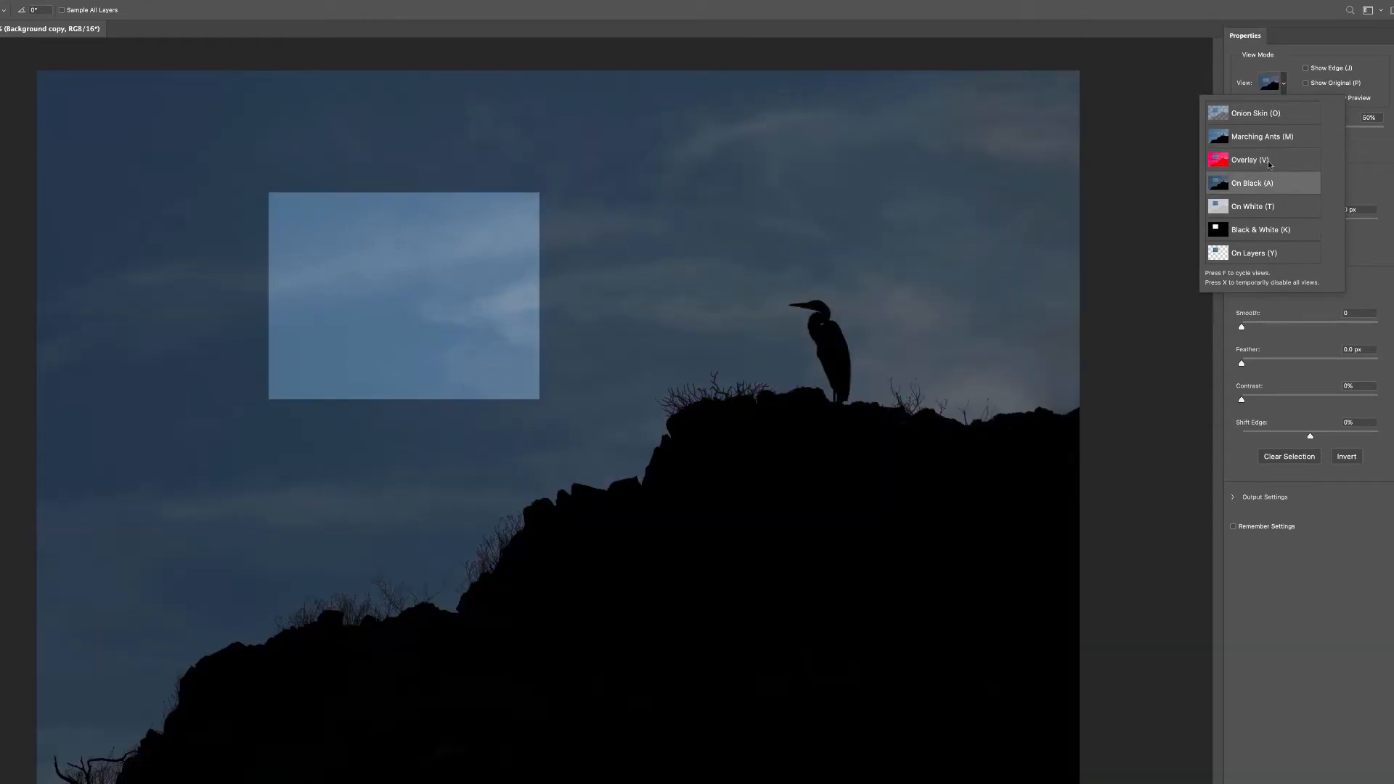
pyautogui.click(1280, 207)
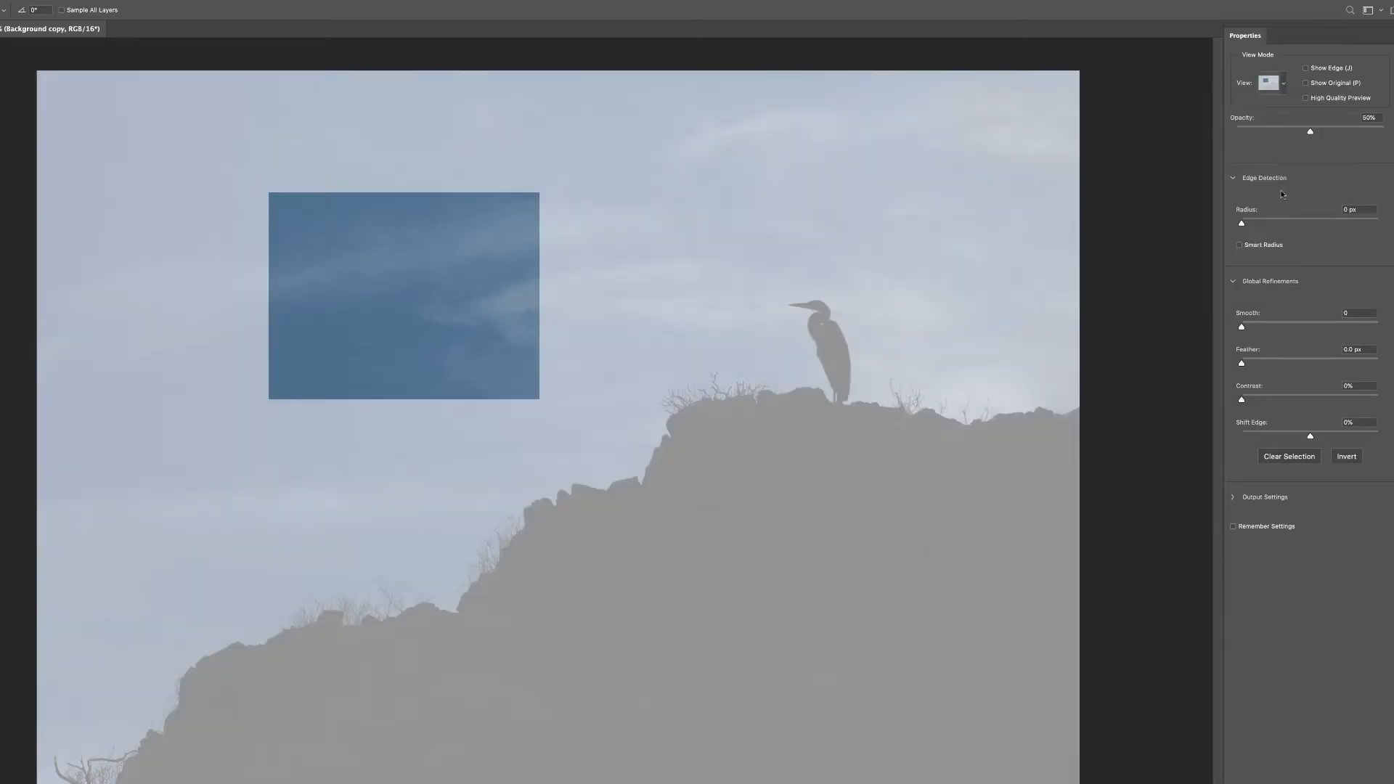
# Preview the selection in Black & White and On Layers, and set the view mode to On White
pyautogui.click(1280, 85)
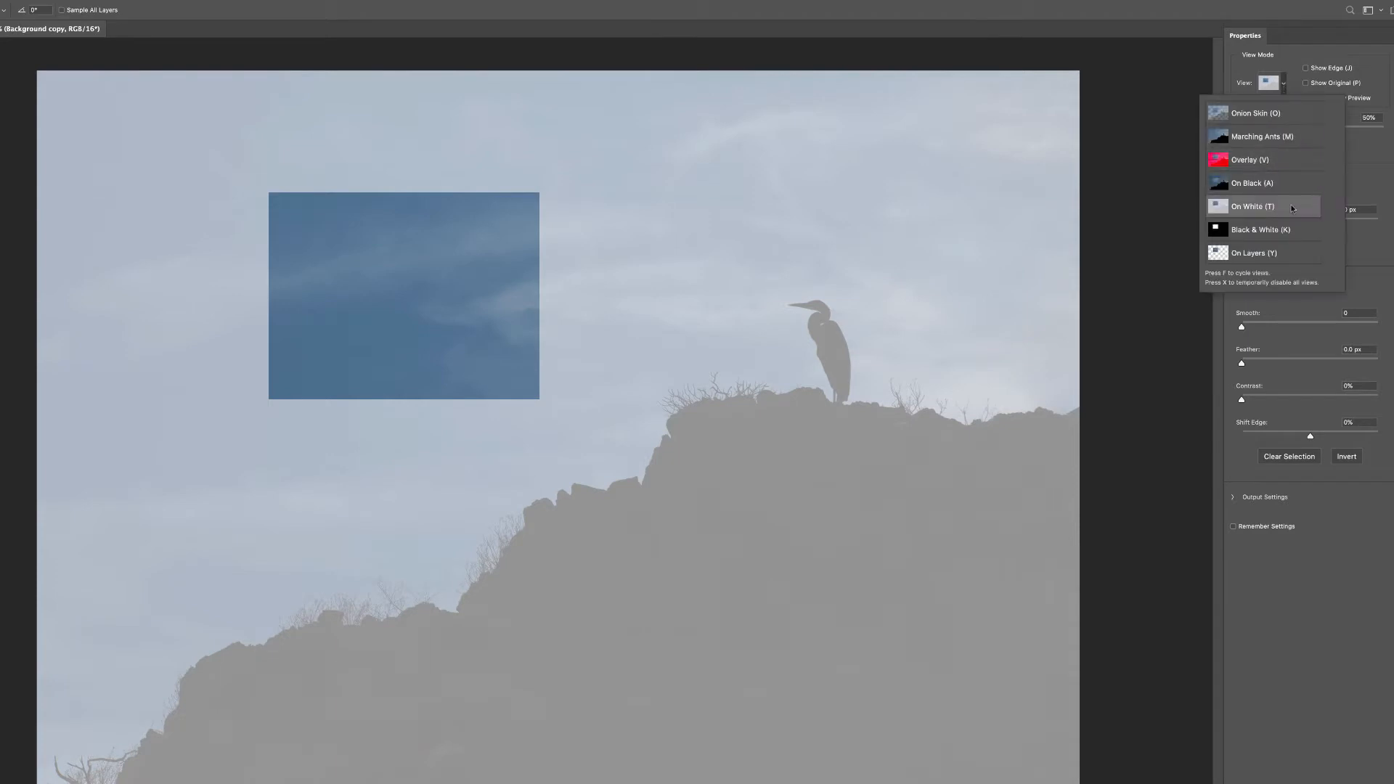
pyautogui.click(1292, 230)
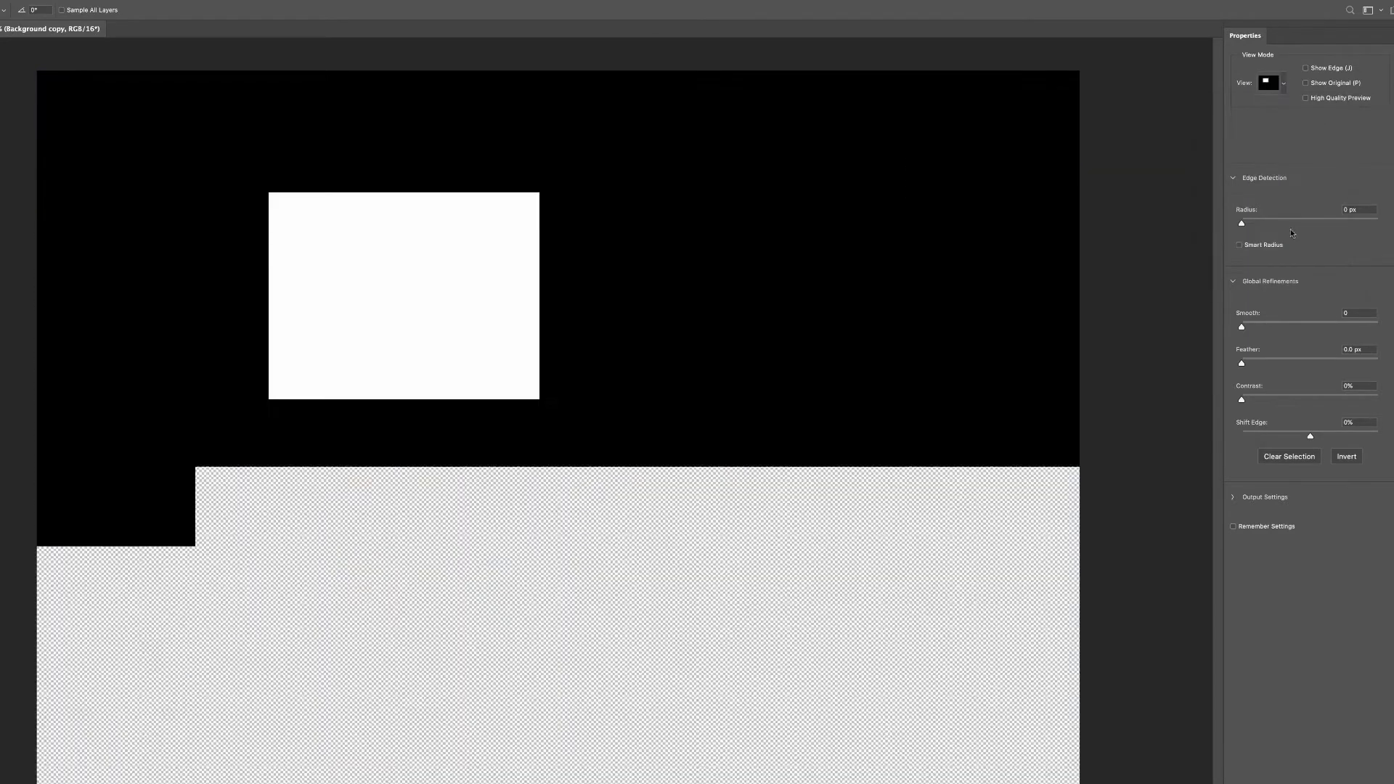
pyautogui.click(1279, 85)
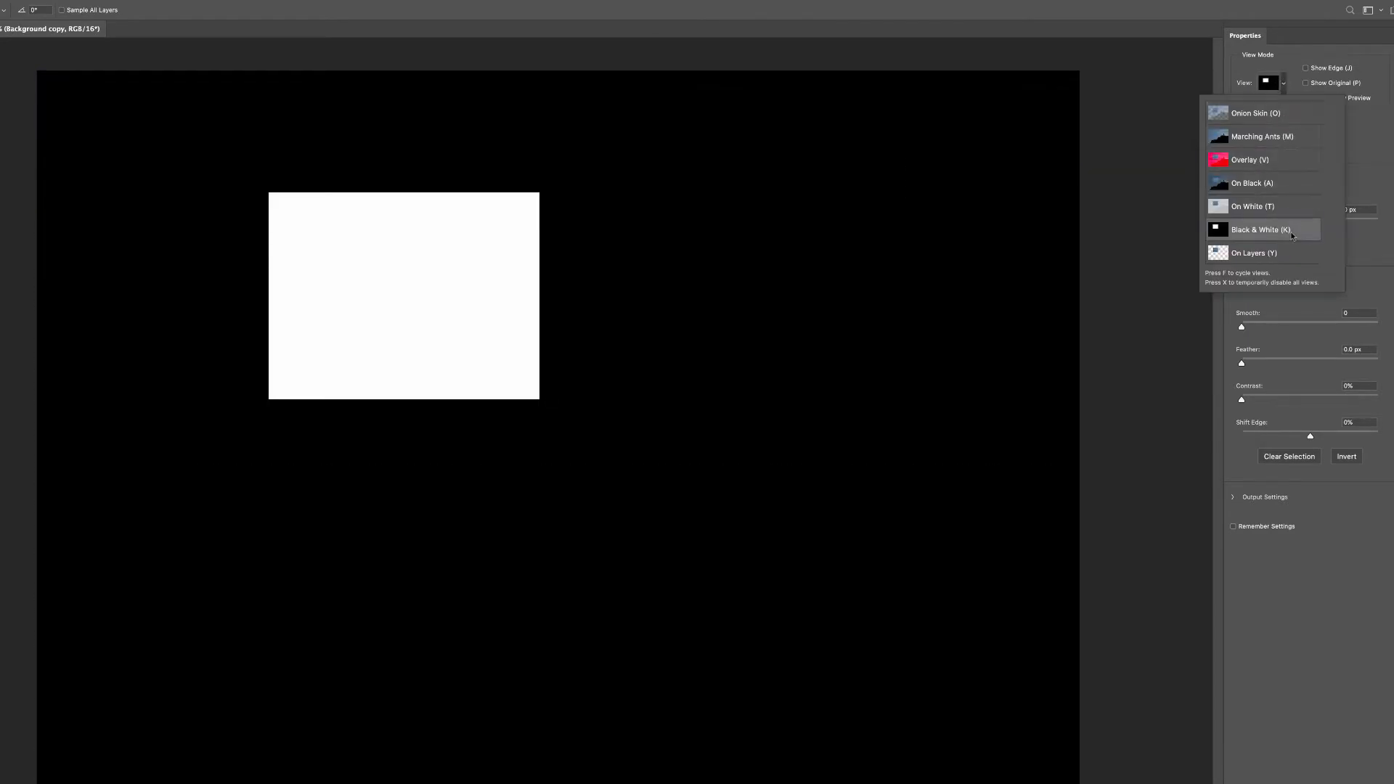
pyautogui.click(1293, 255)
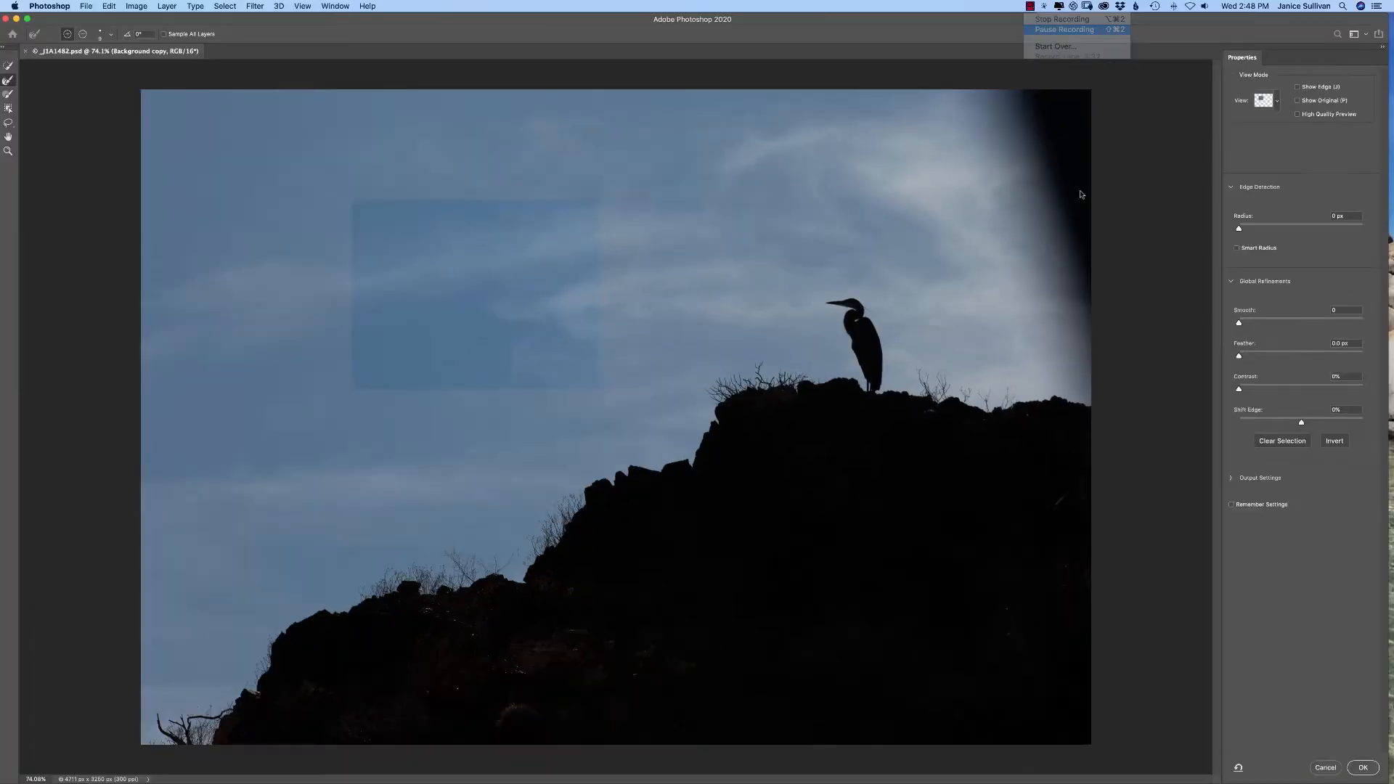
pyautogui.click(1279, 103)
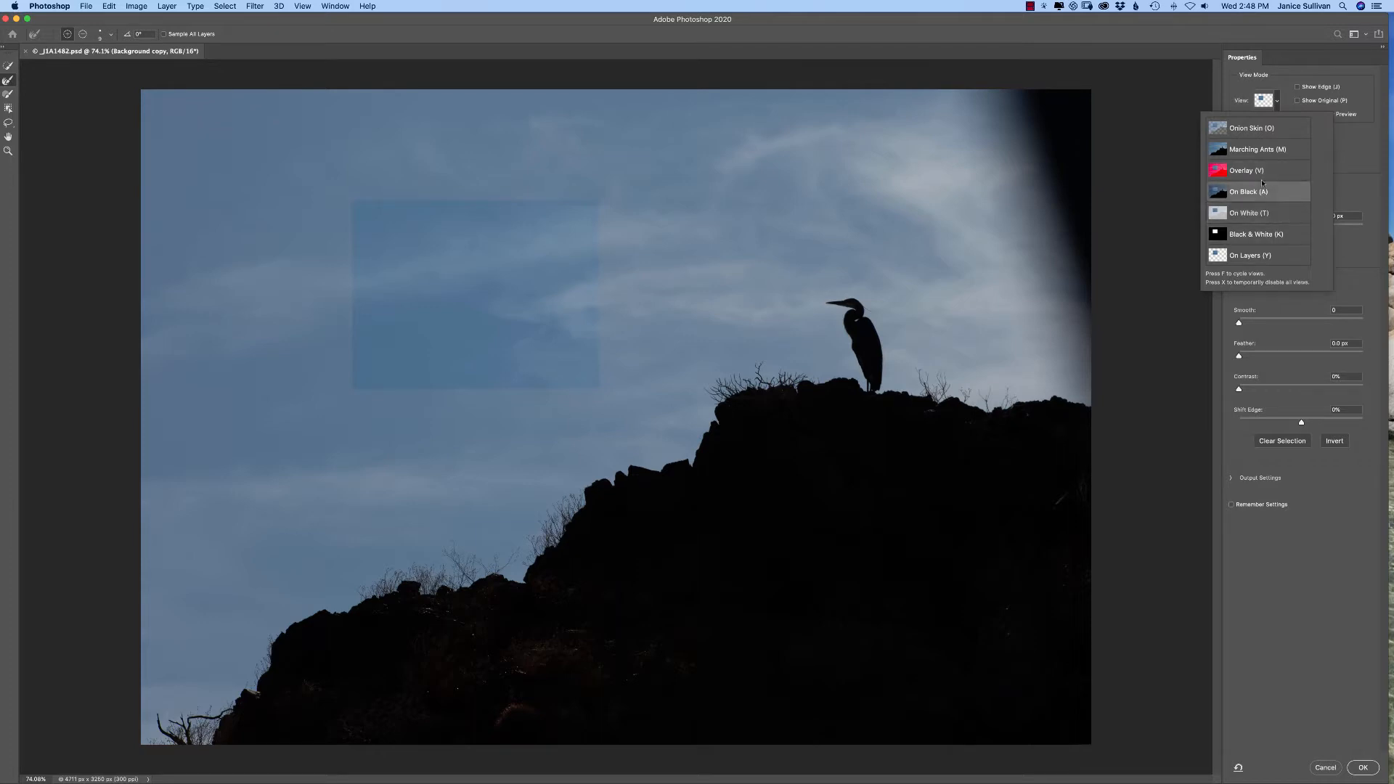
pyautogui.click(1262, 213)
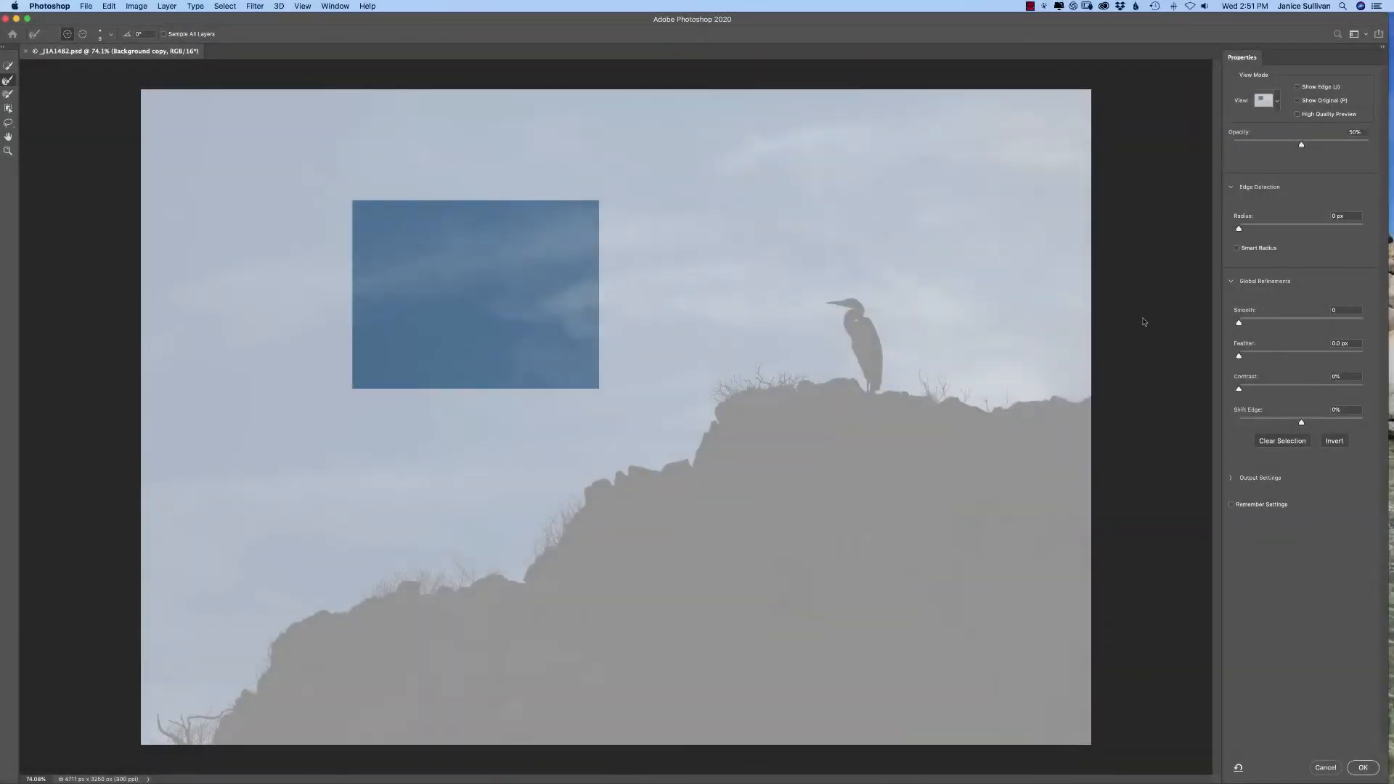
# Try feathering the selection's edge by increasing amounts and return Feather to 0 px
pyautogui.moveTo(1241, 357); pyautogui.dragTo(1285, 355)
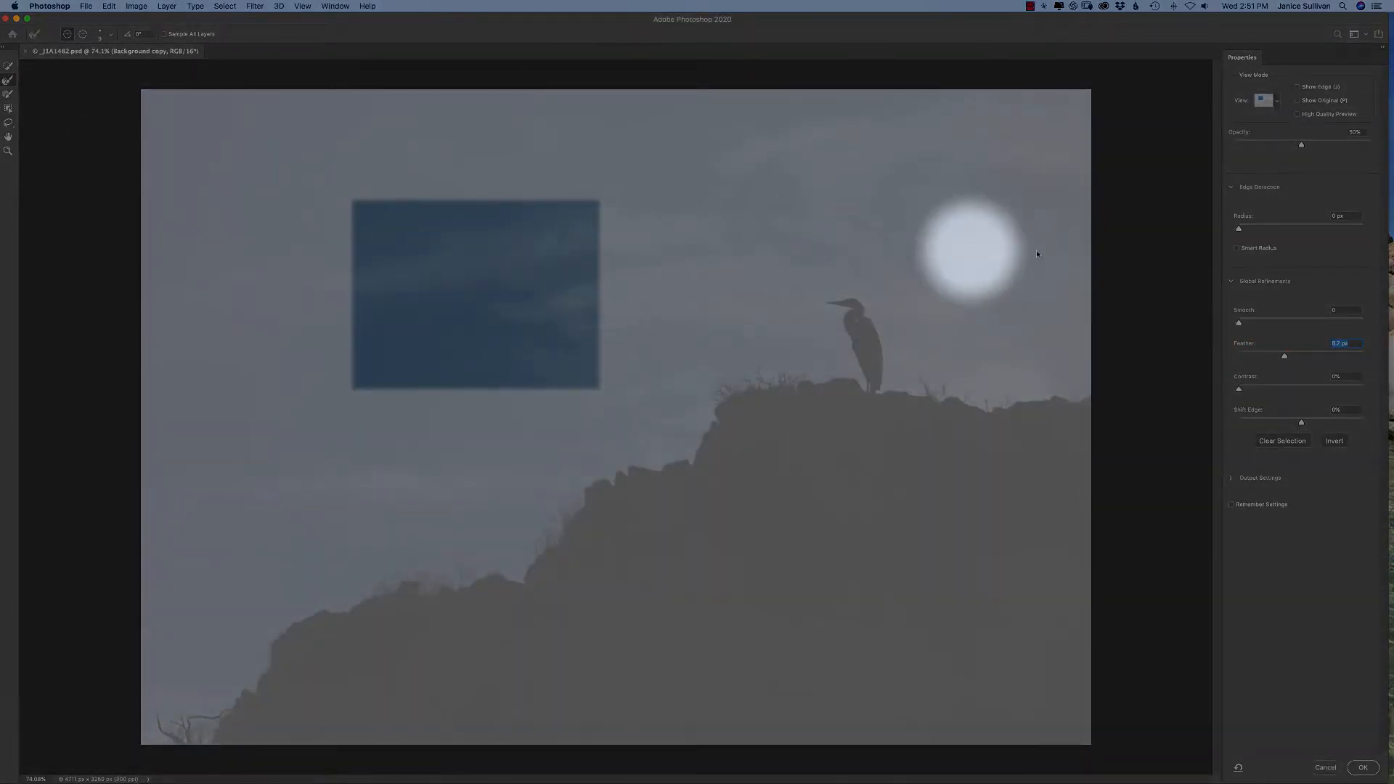
pyautogui.moveTo(1285, 356); pyautogui.dragTo(1332, 348)
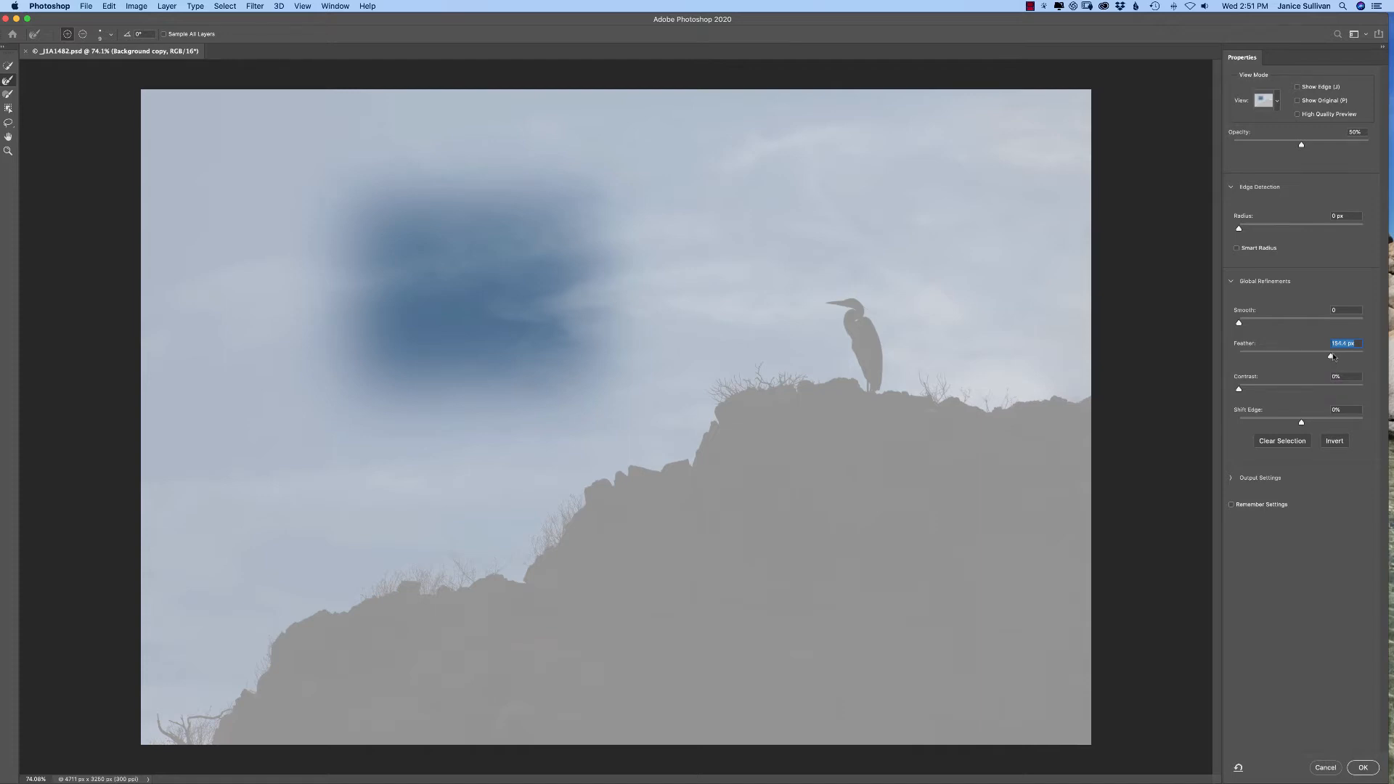
pyautogui.moveTo(1332, 358); pyautogui.dragTo(1236, 379)
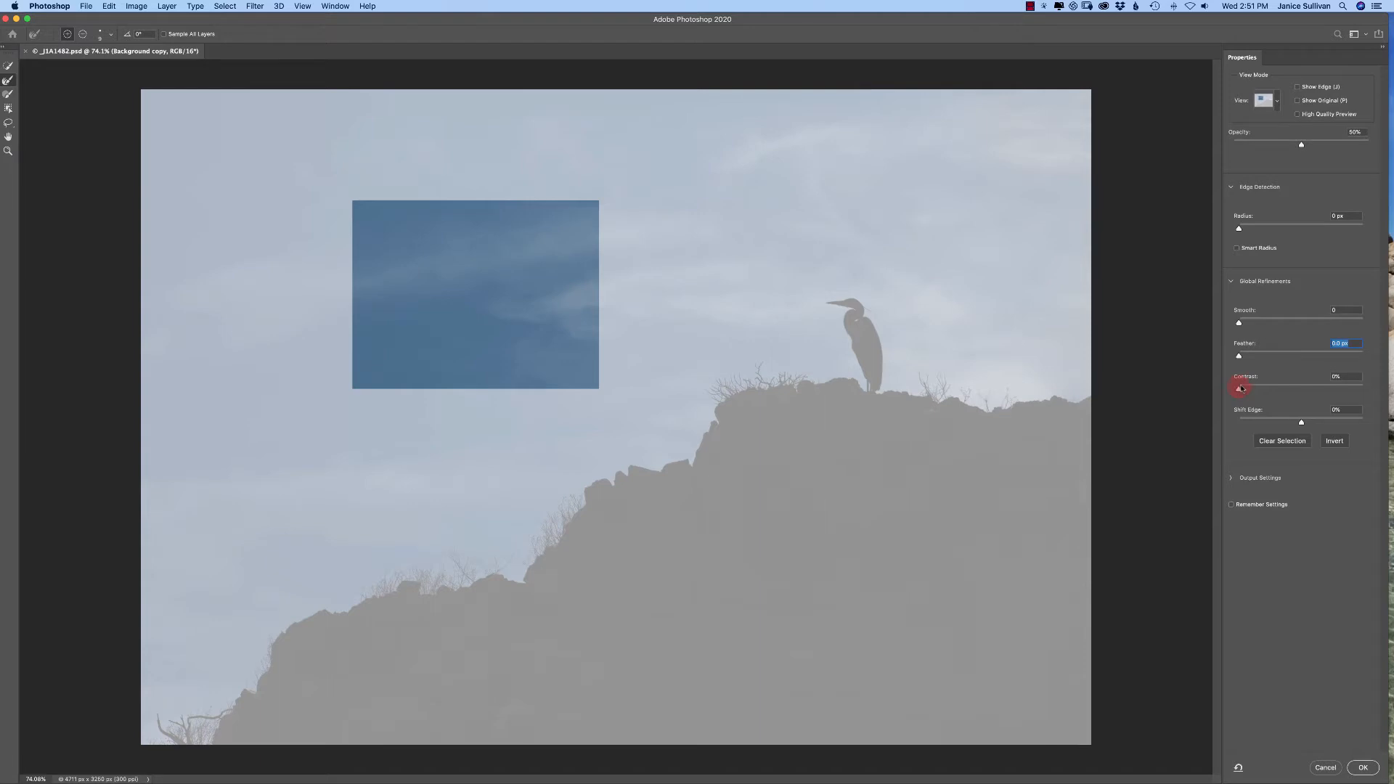
# Adjust the selection's edge, setting Contrast to 4% and Shift Edge to -1%
pyautogui.moveTo(1241, 389); pyautogui.dragTo(1340, 386)
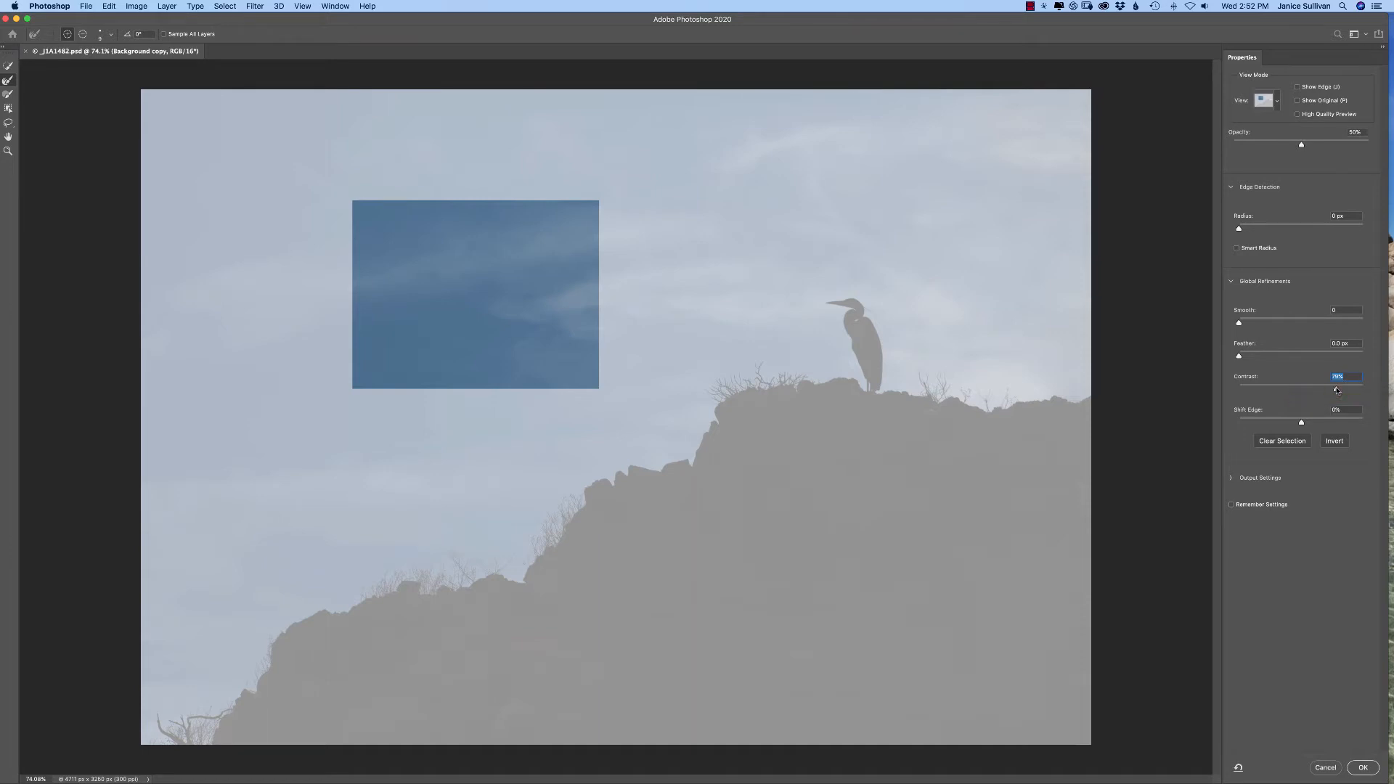
pyautogui.moveTo(1338, 390); pyautogui.dragTo(1297, 424)
pyautogui.moveTo(1298, 425)
pyautogui.mouseDown()
pyautogui.moveTo(1275, 433)
pyautogui.moveTo(1335, 422)
pyautogui.moveTo(1301, 425)
pyautogui.mouseUp()
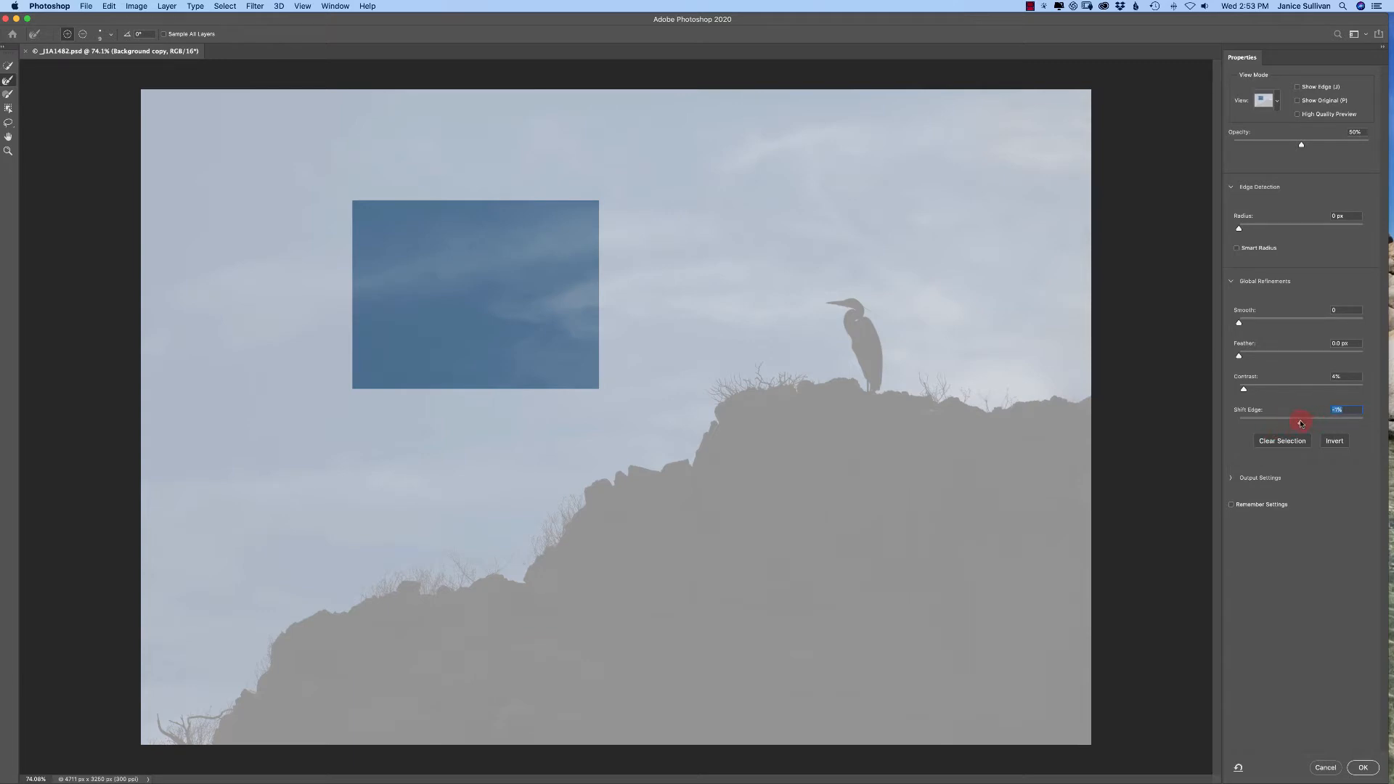
# Examine the output settings and the available output destinations, keeping Selection as the output and Remember Settings off
pyautogui.click(1230, 479)
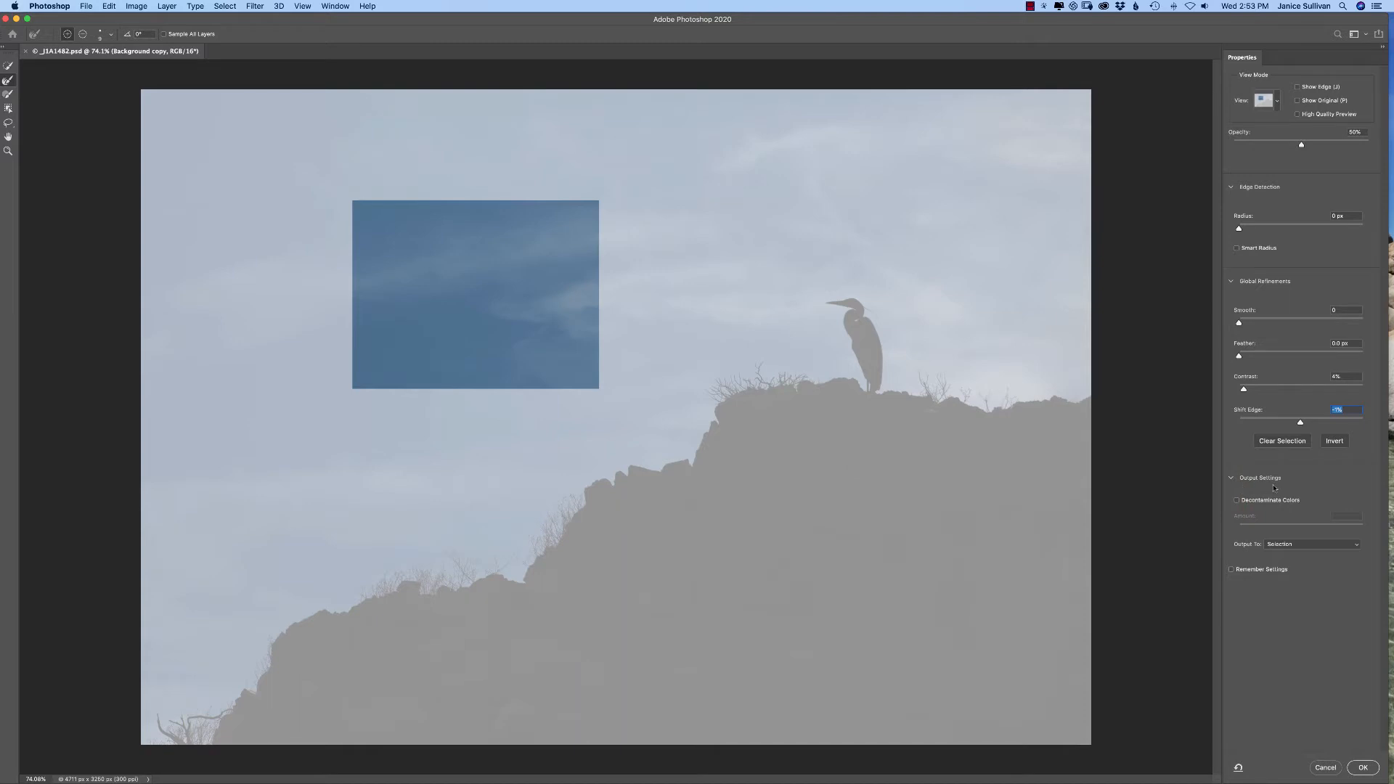
pyautogui.click(1232, 480)
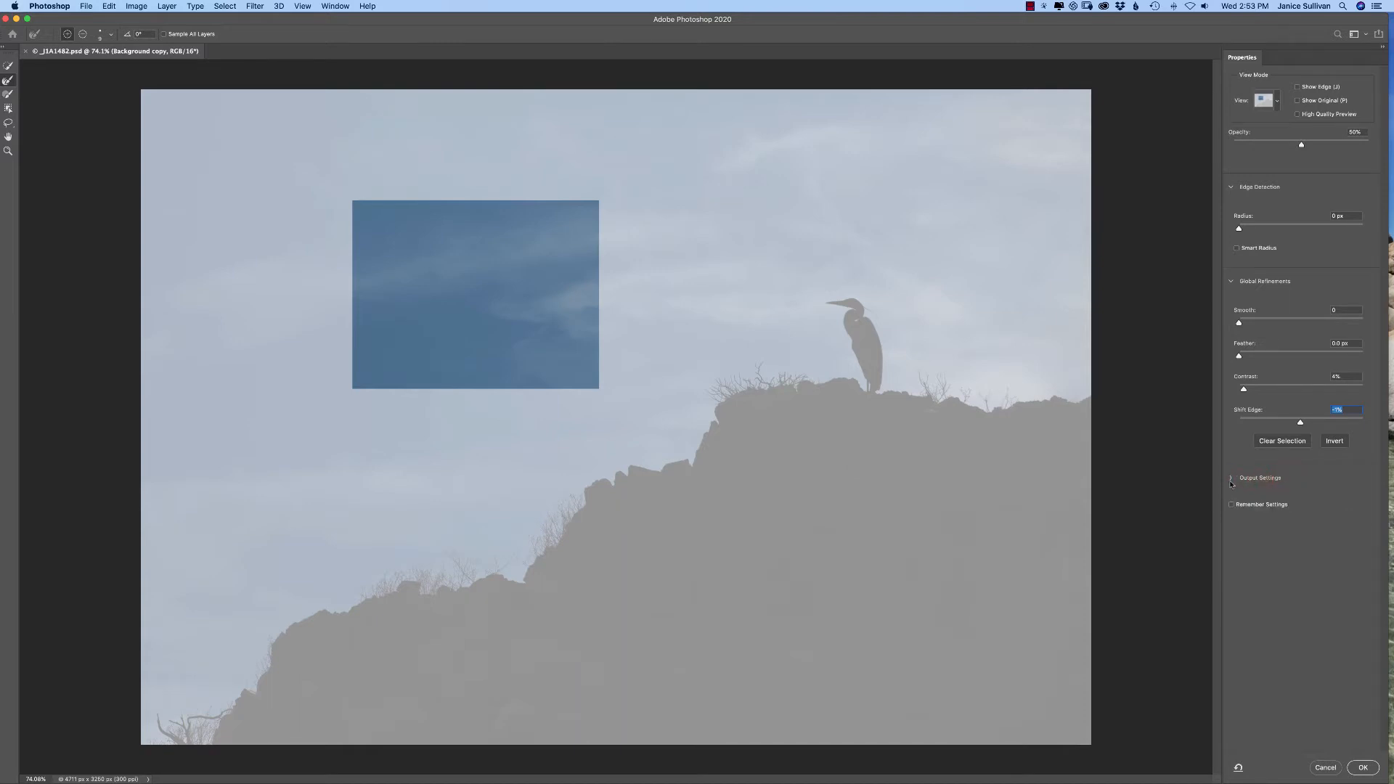
pyautogui.click(1231, 478)
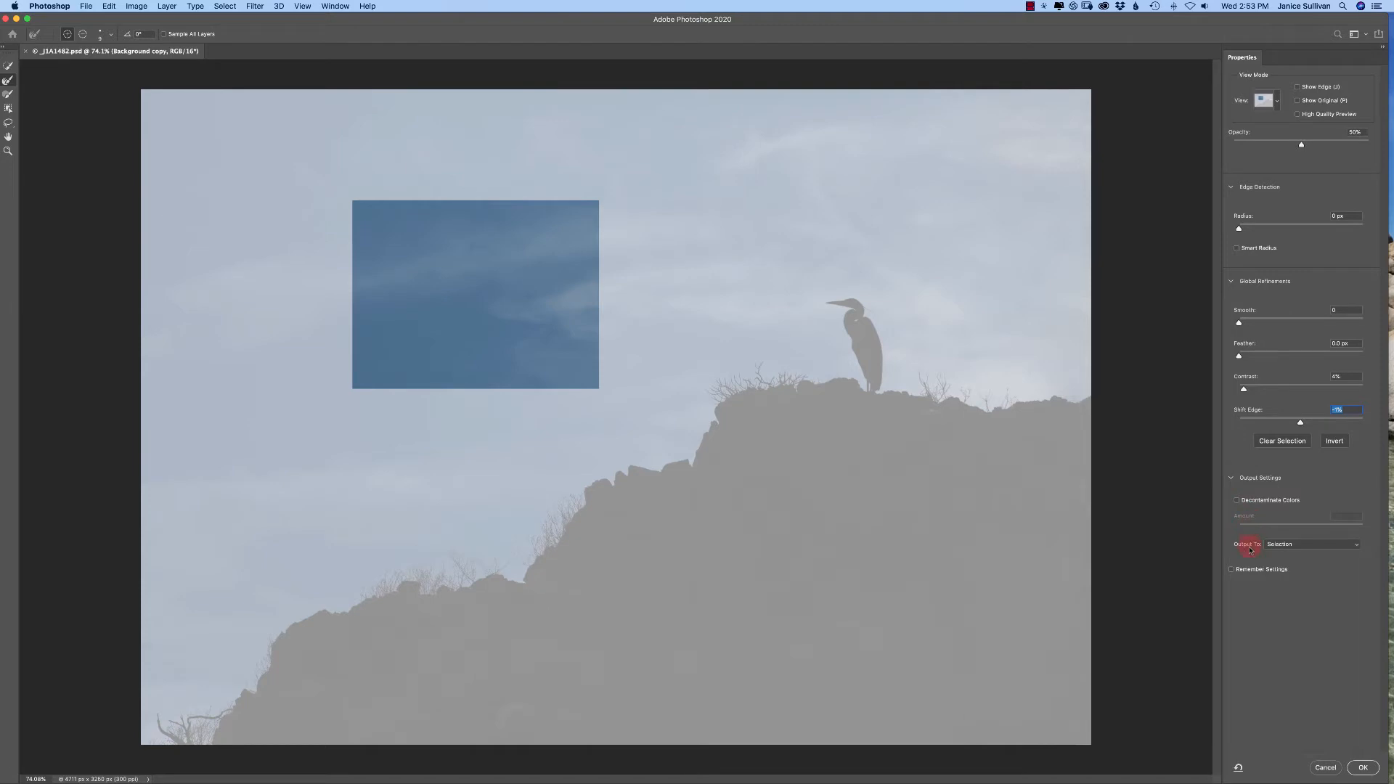
pyautogui.click(1304, 545)
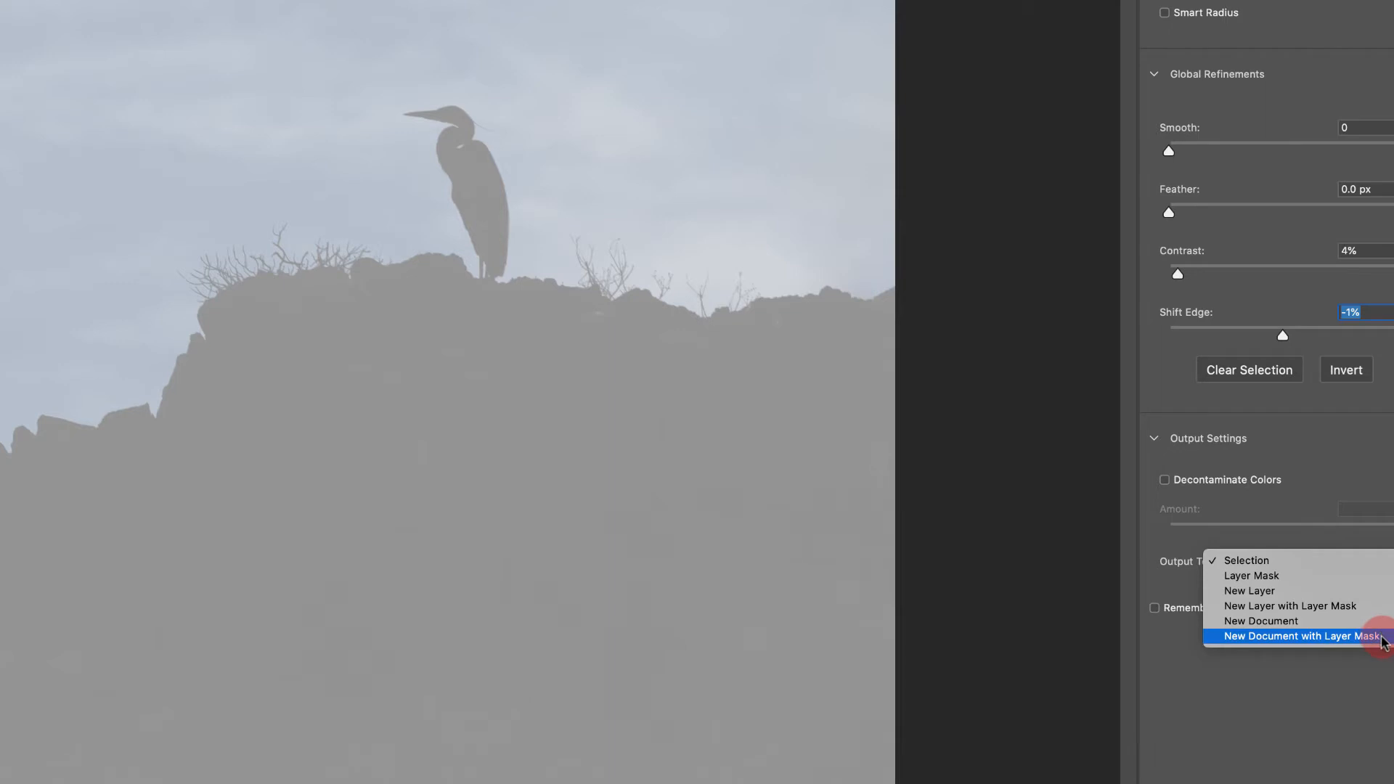
pyautogui.click(1345, 561)
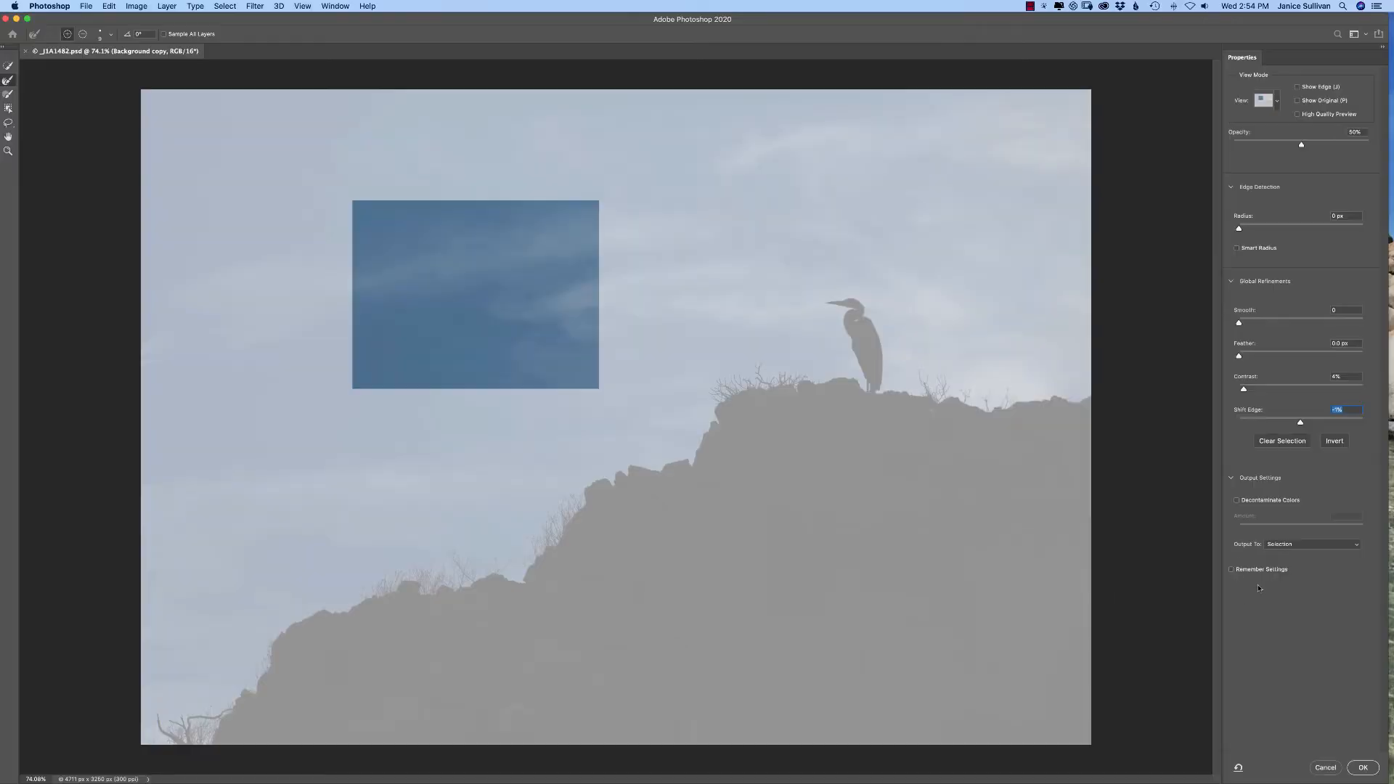
pyautogui.click(1232, 570)
pyautogui.click(1234, 572)
# Output the refined selection as a layer mask on the Background copy layer
pyautogui.click(1297, 546)
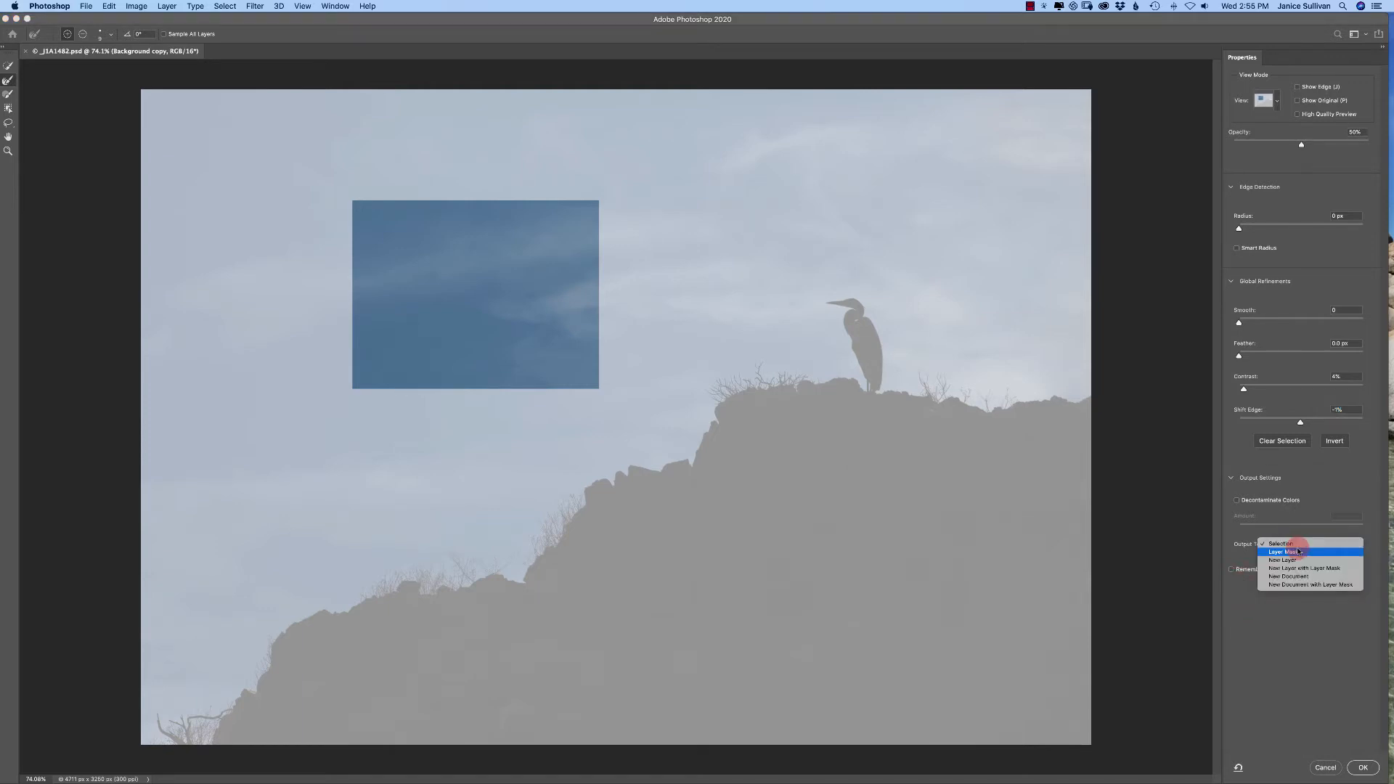
pyautogui.click(1299, 552)
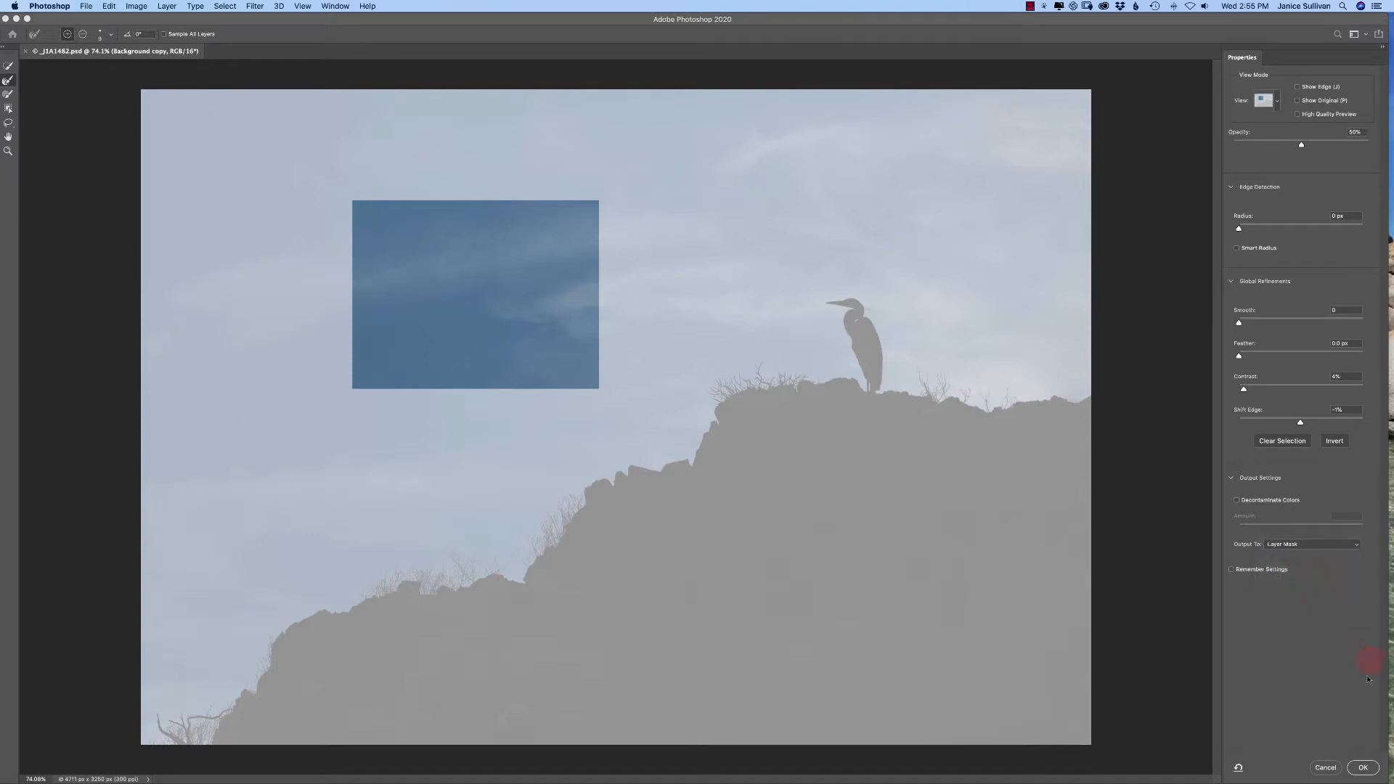
pyautogui.click(1367, 768)
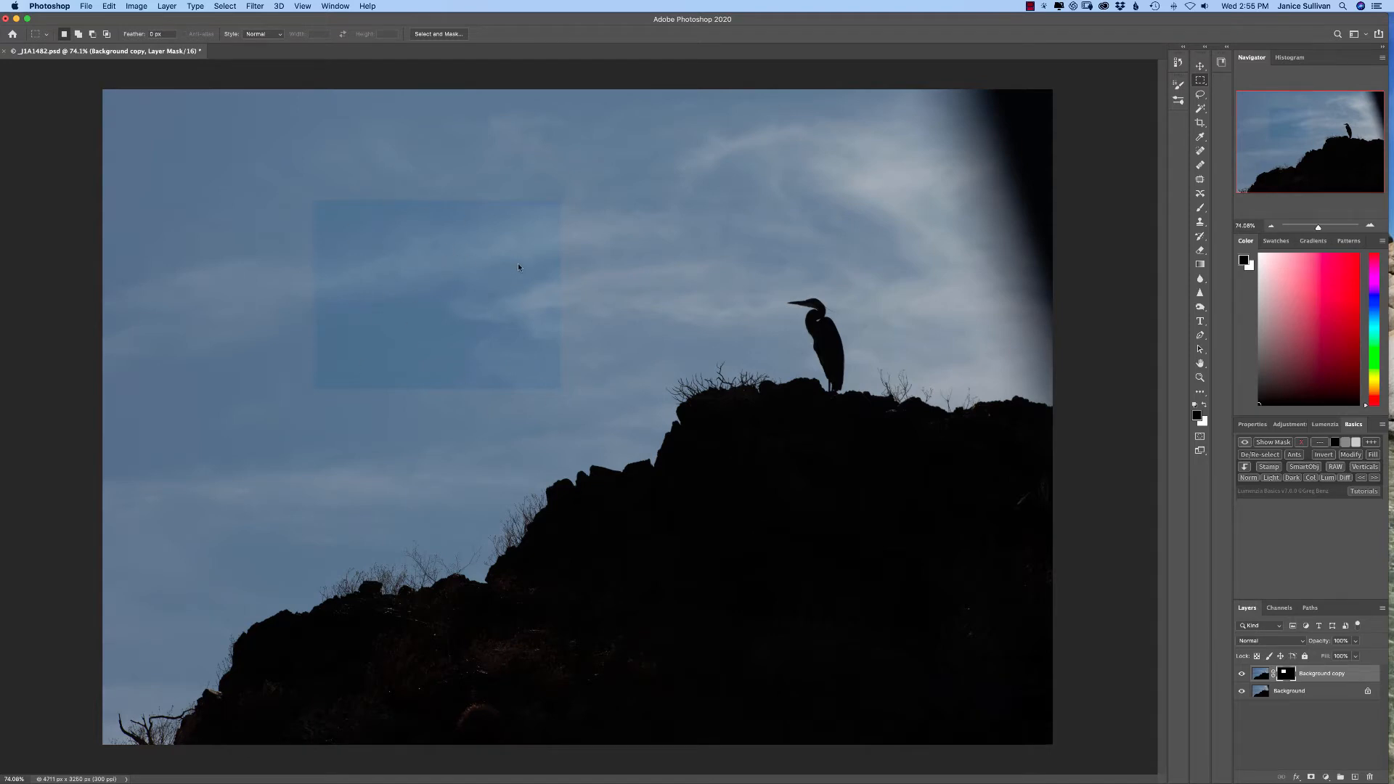
# Add a blank layer and move it between the Background copy and Background layers
pyautogui.click(1355, 777)
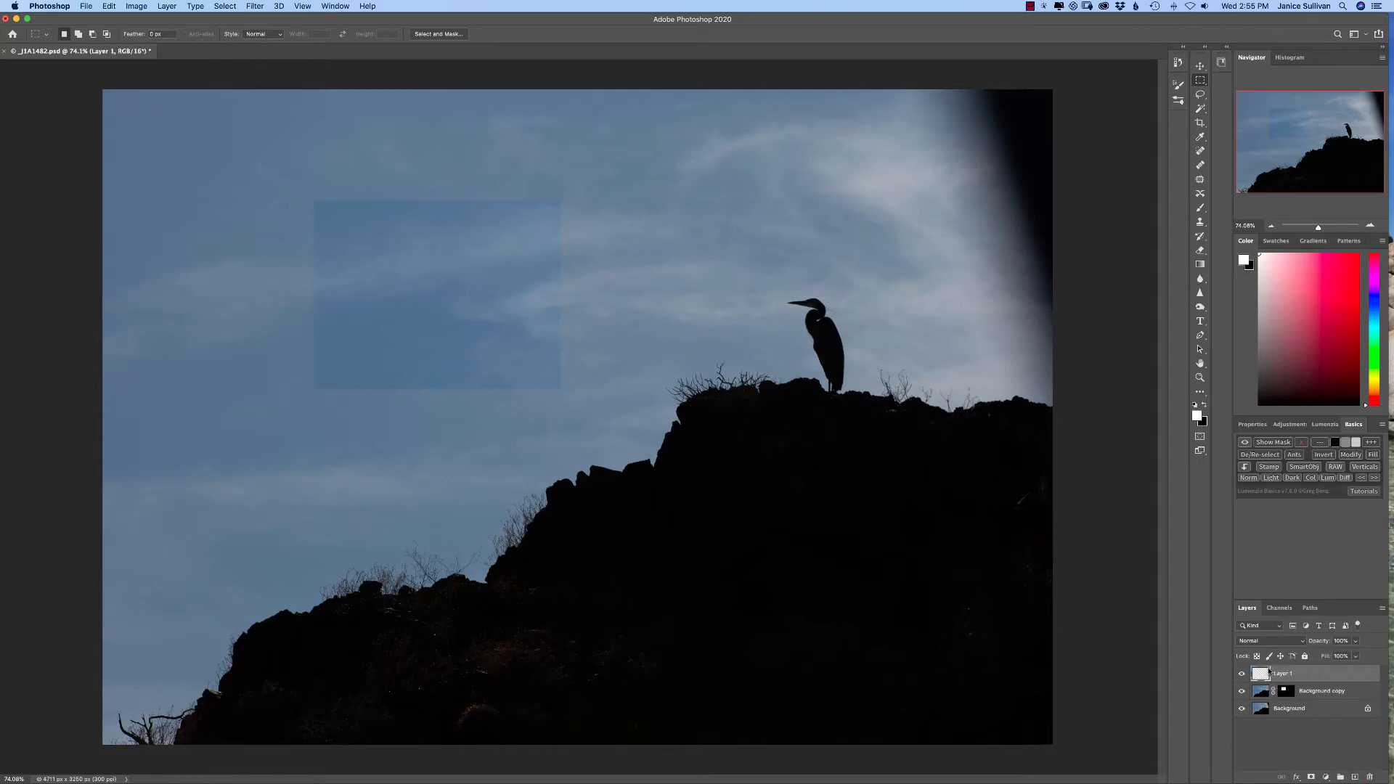
pyautogui.moveTo(1282, 670); pyautogui.dragTo(1284, 694)
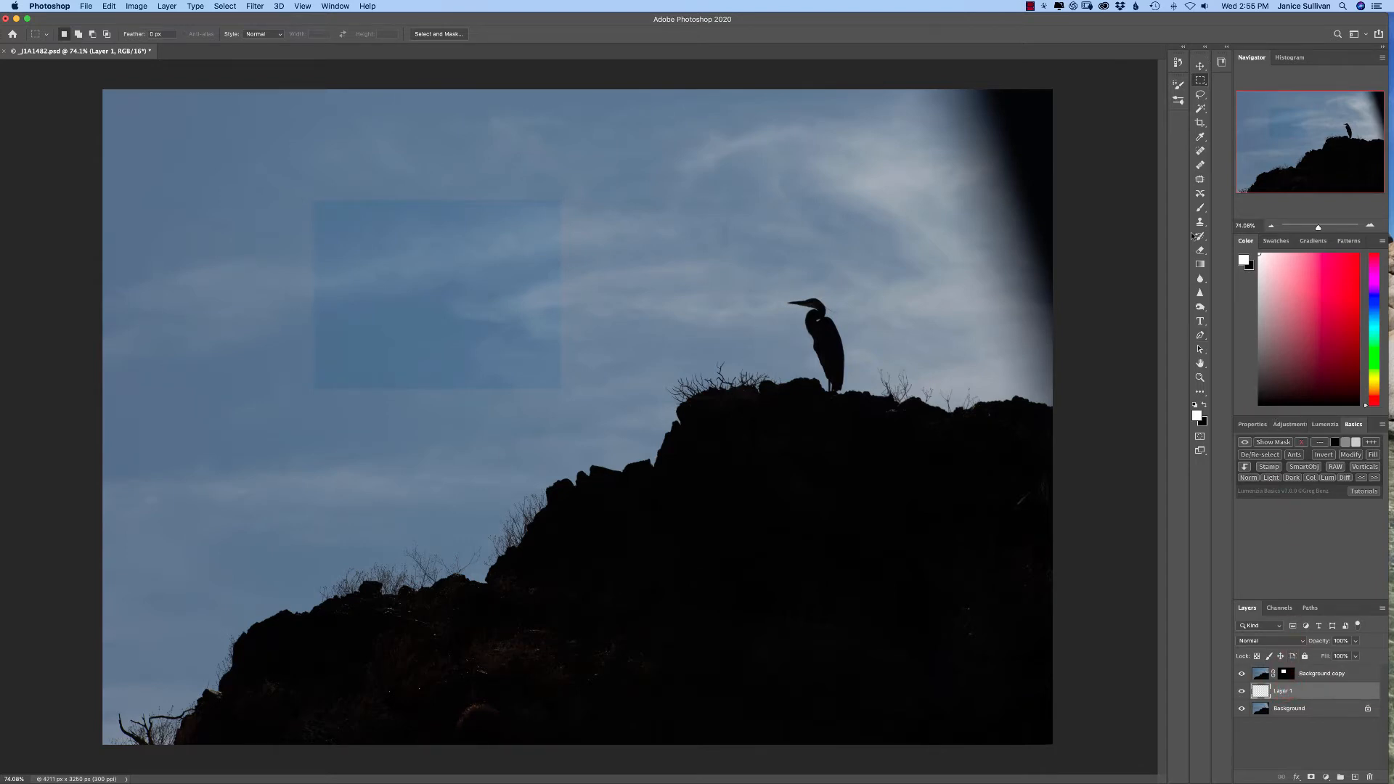
# Paint pinkish-red brush strokes on the new layer, across and around the masked rectangle in the sky
pyautogui.click(1200, 207)
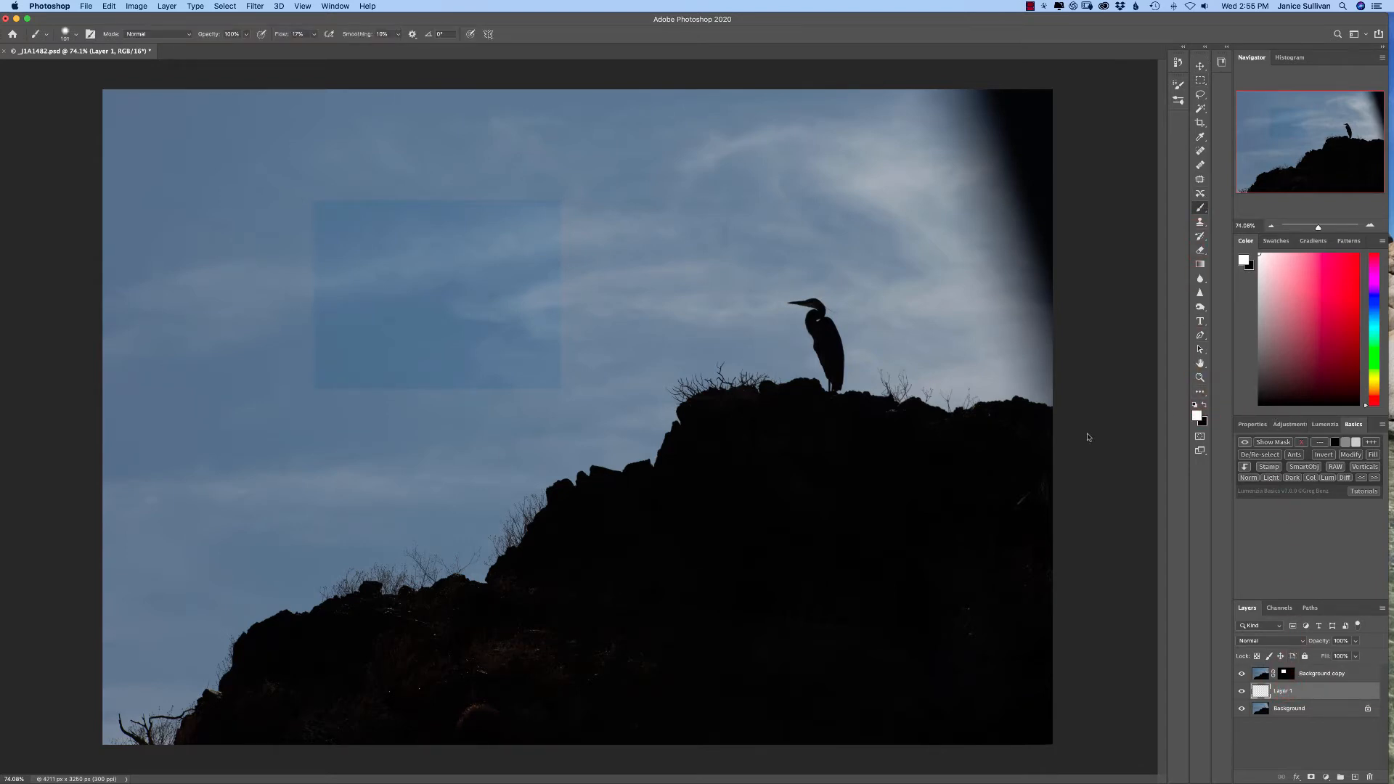
pyautogui.click(1197, 415)
pyautogui.moveTo(472, 474); pyautogui.dragTo(537, 385)
pyautogui.moveTo(564, 347); pyautogui.dragTo(613, 285)
pyautogui.moveTo(443, 474); pyautogui.dragTo(501, 385)
pyautogui.moveTo(374, 459); pyautogui.dragTo(429, 385)
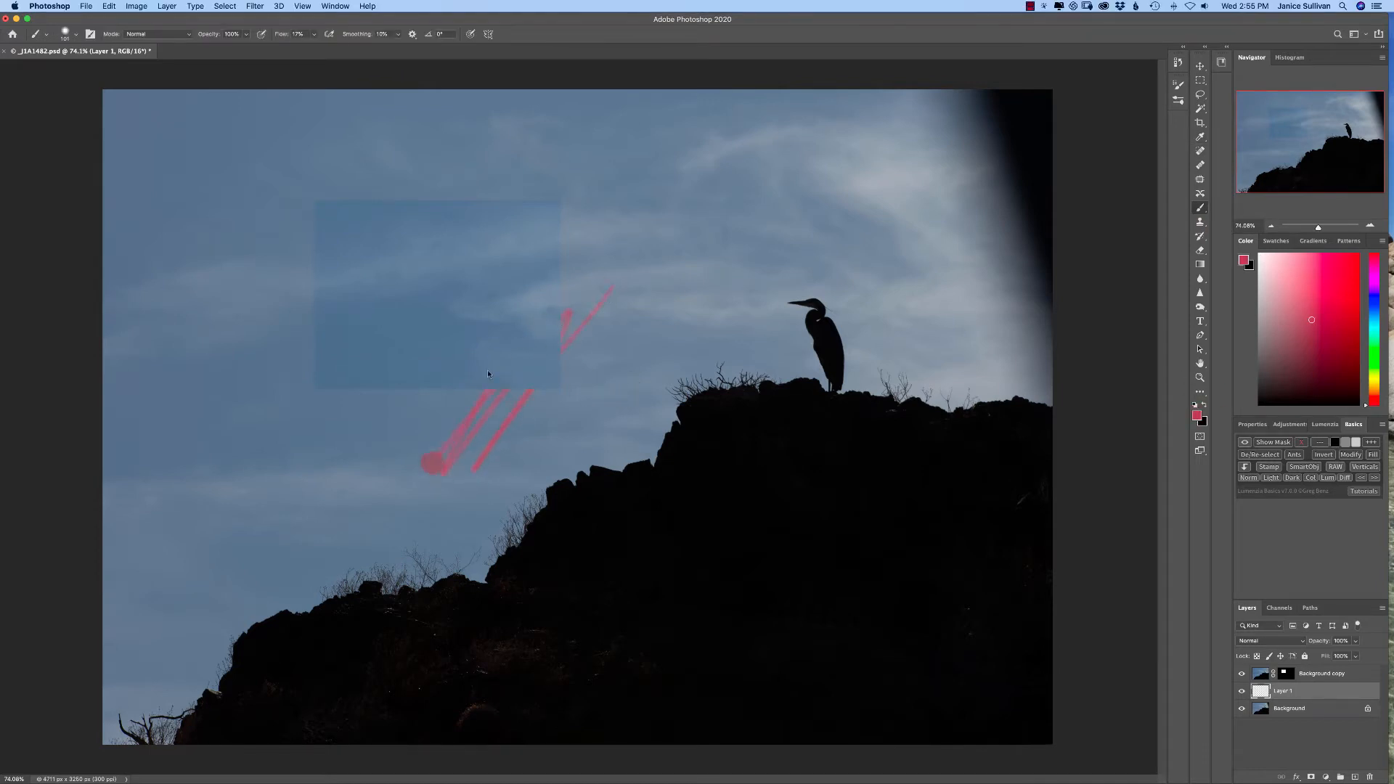
pyautogui.moveTo(523, 284); pyautogui.dragTo(565, 231)
pyautogui.moveTo(331, 432); pyautogui.dragTo(356, 363)
pyautogui.moveTo(316, 465)
pyautogui.mouseDown()
pyautogui.moveTo(364, 332)
pyautogui.moveTo(346, 150)
pyautogui.moveTo(269, 247)
pyautogui.moveTo(363, 402)
pyautogui.mouseUp()
pyautogui.moveTo(552, 170); pyautogui.dragTo(508, 305)
pyautogui.moveTo(545, 279); pyautogui.dragTo(601, 224)
pyautogui.moveTo(483, 465); pyautogui.dragTo(570, 407)
pyautogui.moveTo(528, 472); pyautogui.dragTo(610, 378)
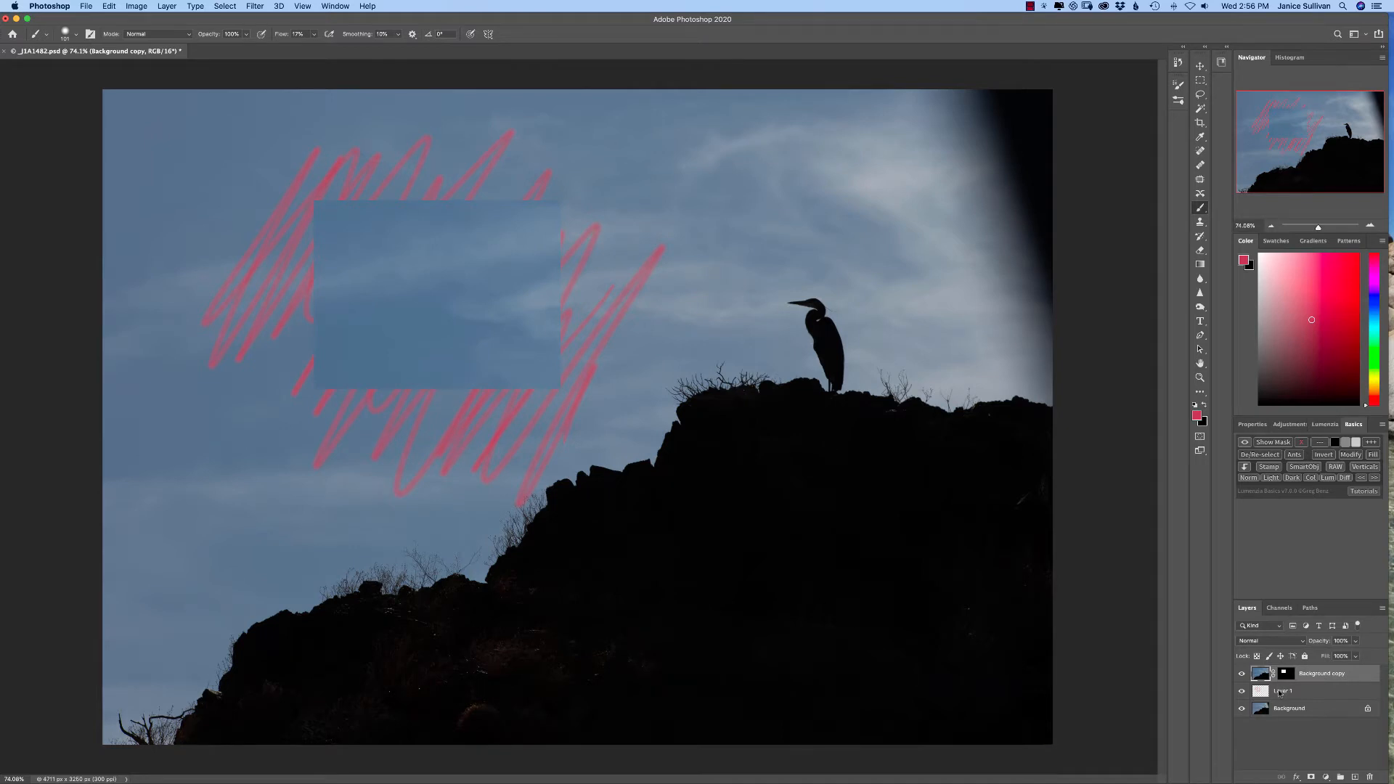
# Open the unmasked Background copy layer in Select and Mask and set the view mode to Overlay
pyautogui.click(1278, 722)
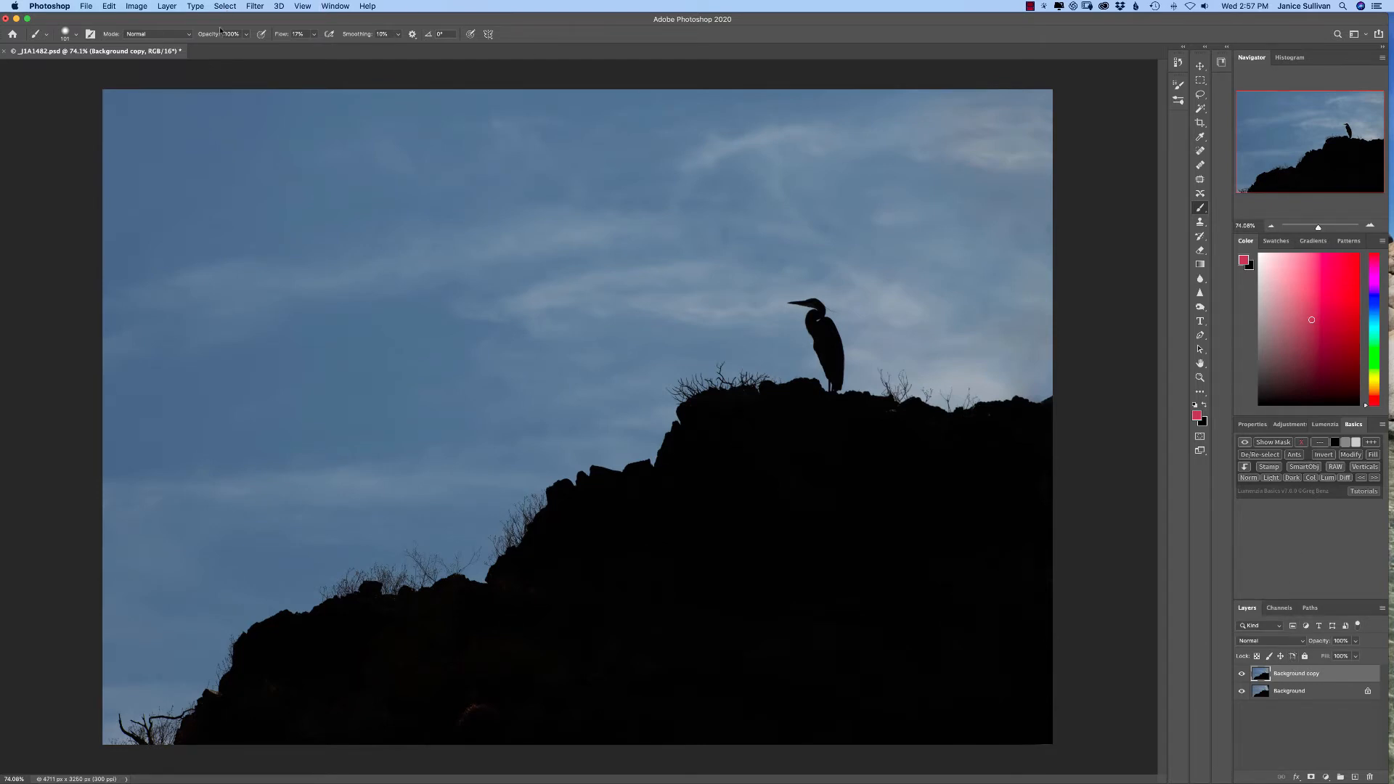
pyautogui.click(226, 6)
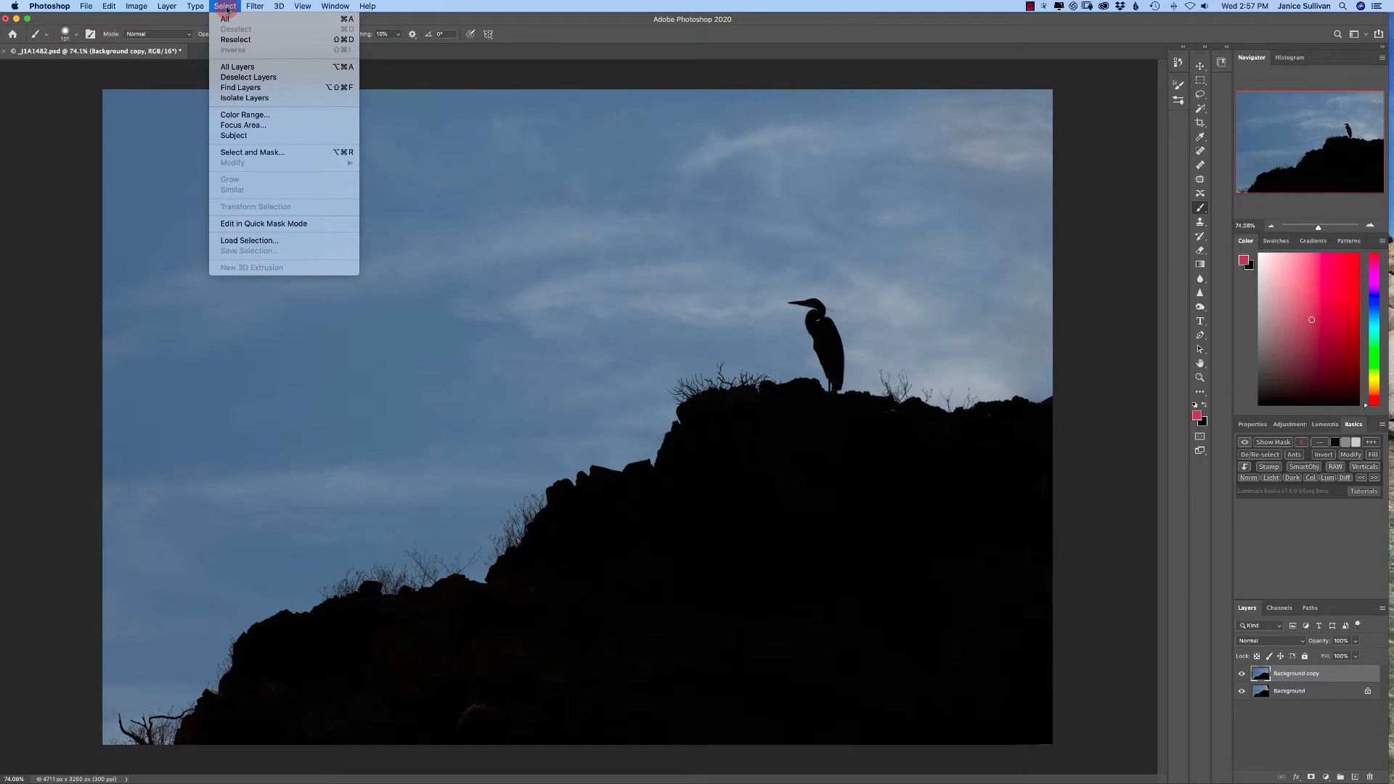
pyautogui.click(292, 159)
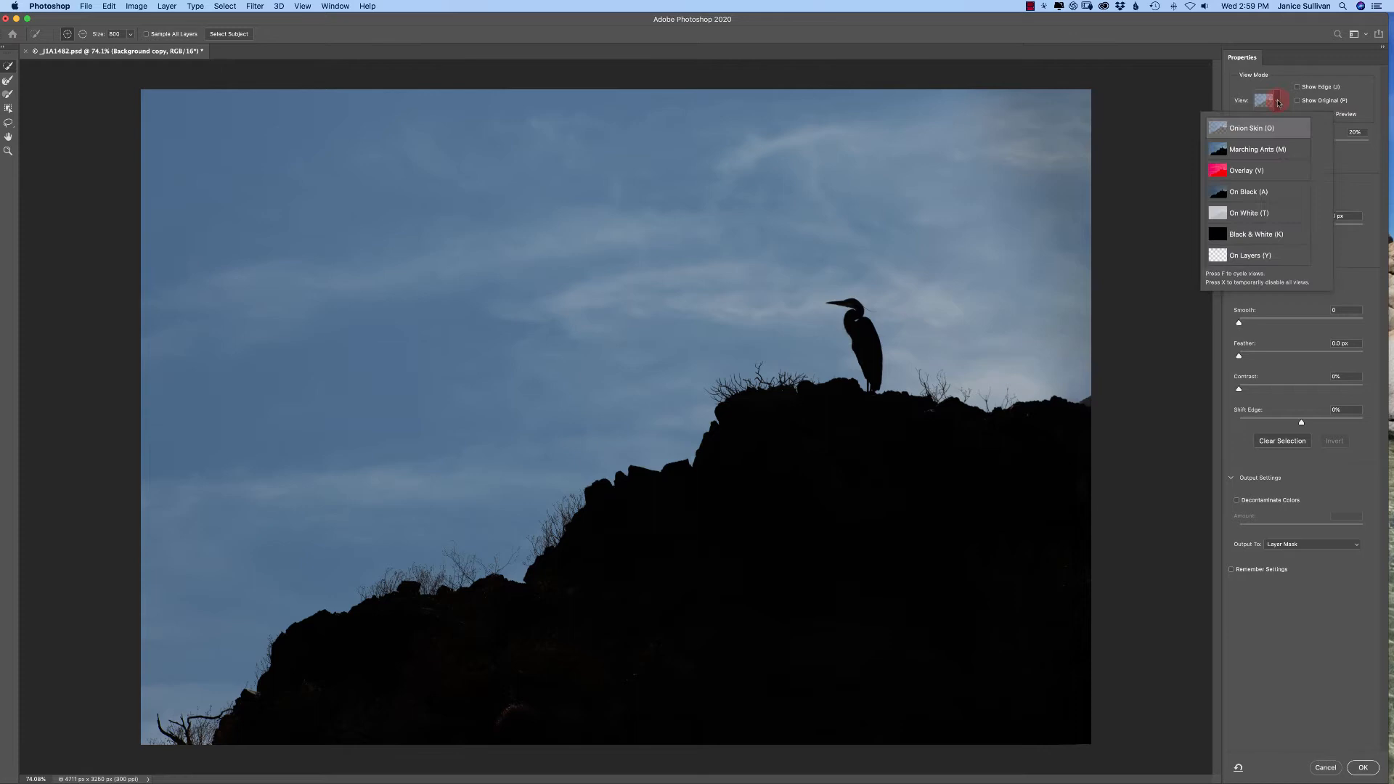
pyautogui.click(1278, 103)
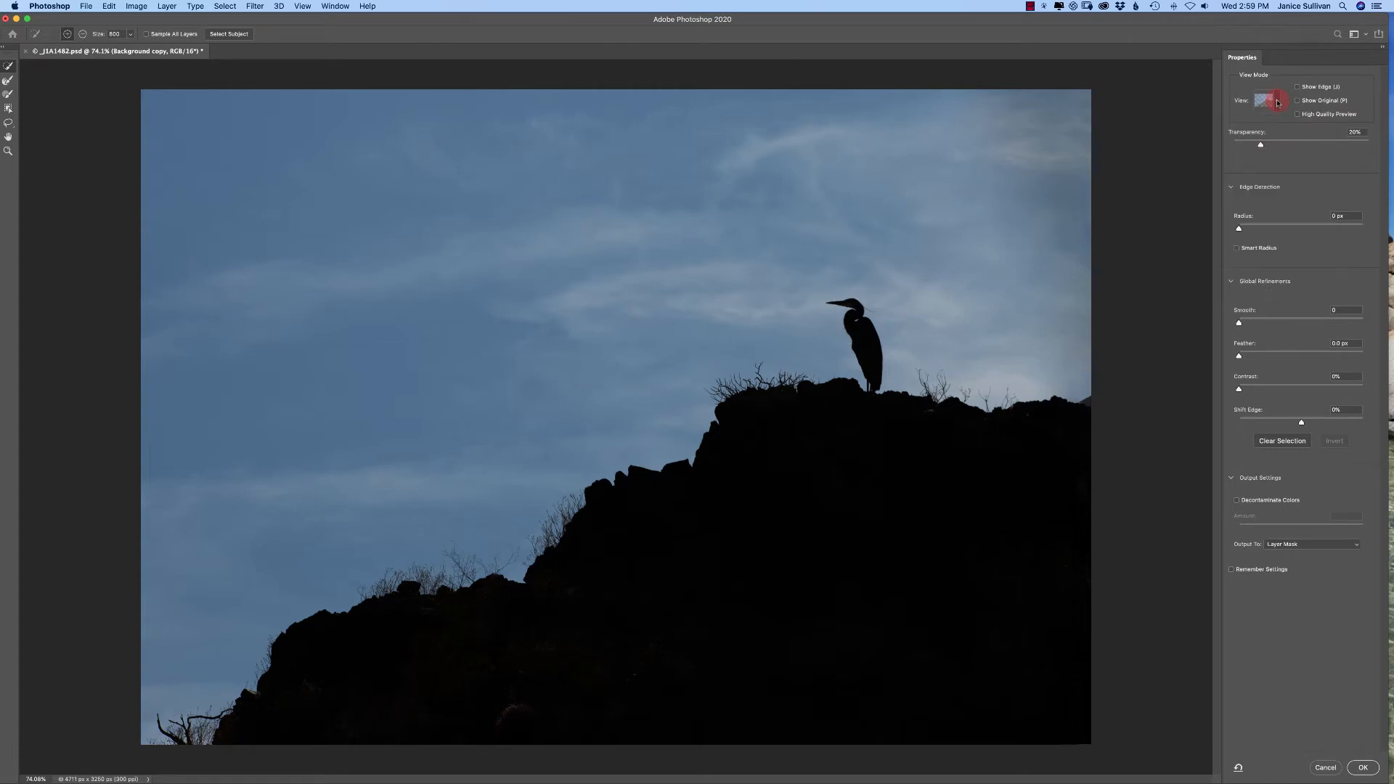
pyautogui.click(1277, 104)
pyautogui.click(1244, 170)
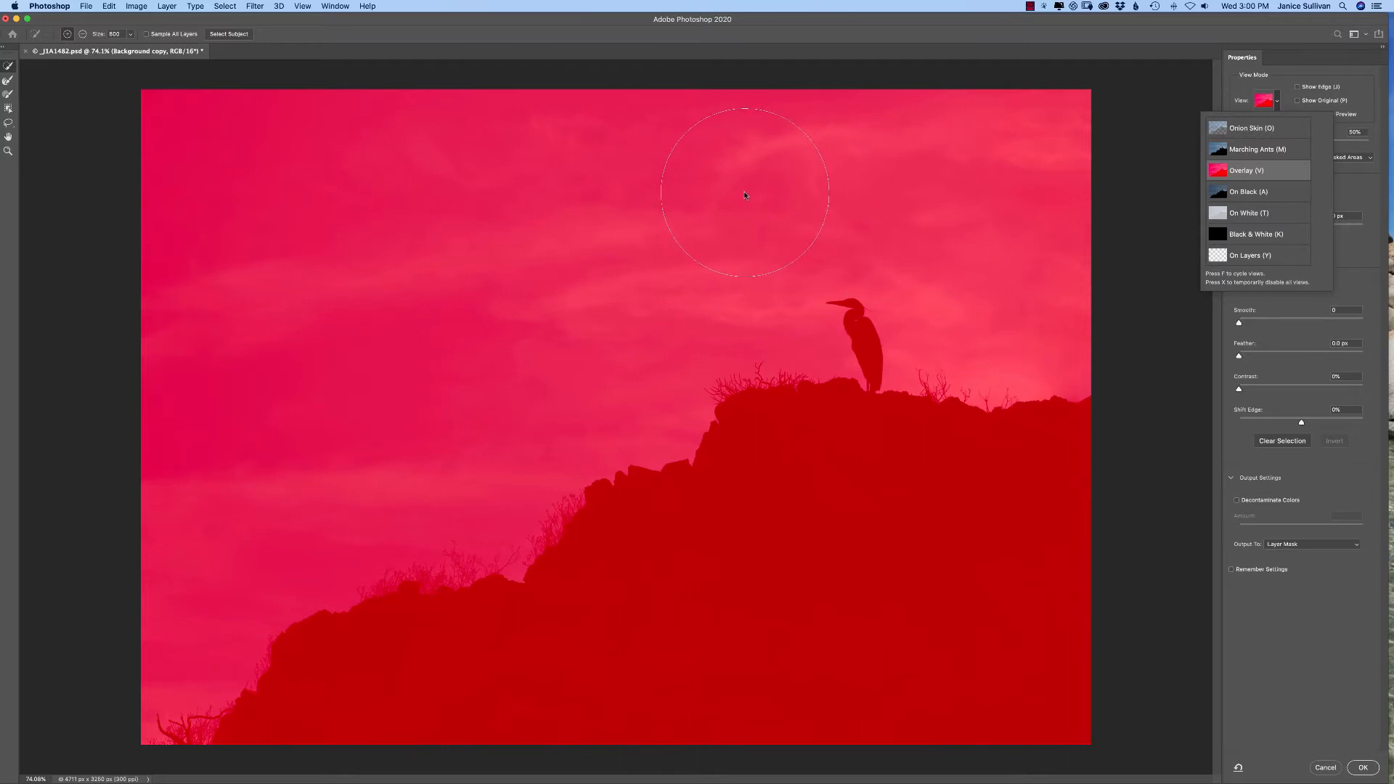
# Quick-select the whole sky above the heron and rocks and output it as a layer mask on the Background copy layer
pyautogui.moveTo(741, 195); pyautogui.dragTo(732, 196)
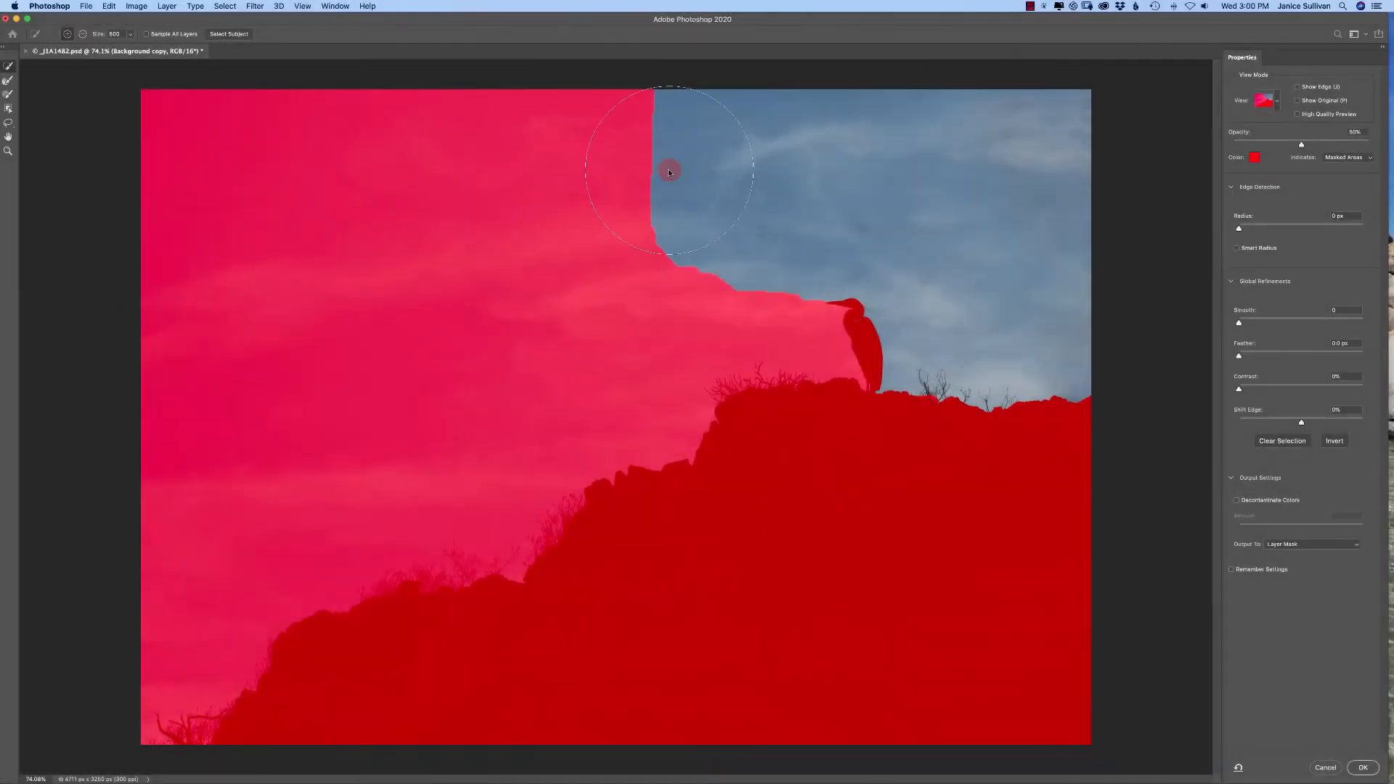
pyautogui.moveTo(668, 171)
pyautogui.mouseDown()
pyautogui.moveTo(512, 234)
pyautogui.moveTo(448, 248)
pyautogui.moveTo(395, 234)
pyautogui.moveTo(424, 379)
pyautogui.mouseUp()
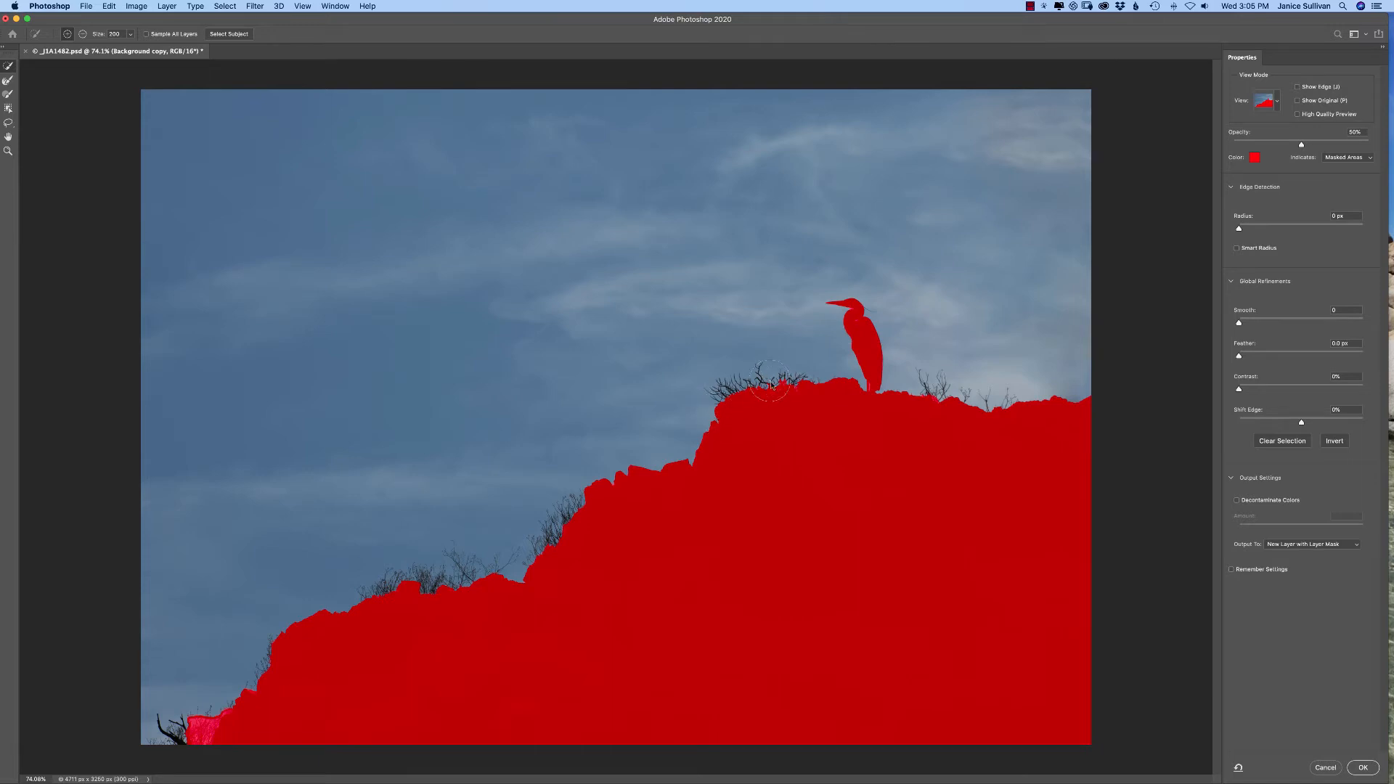
pyautogui.click(1277, 544)
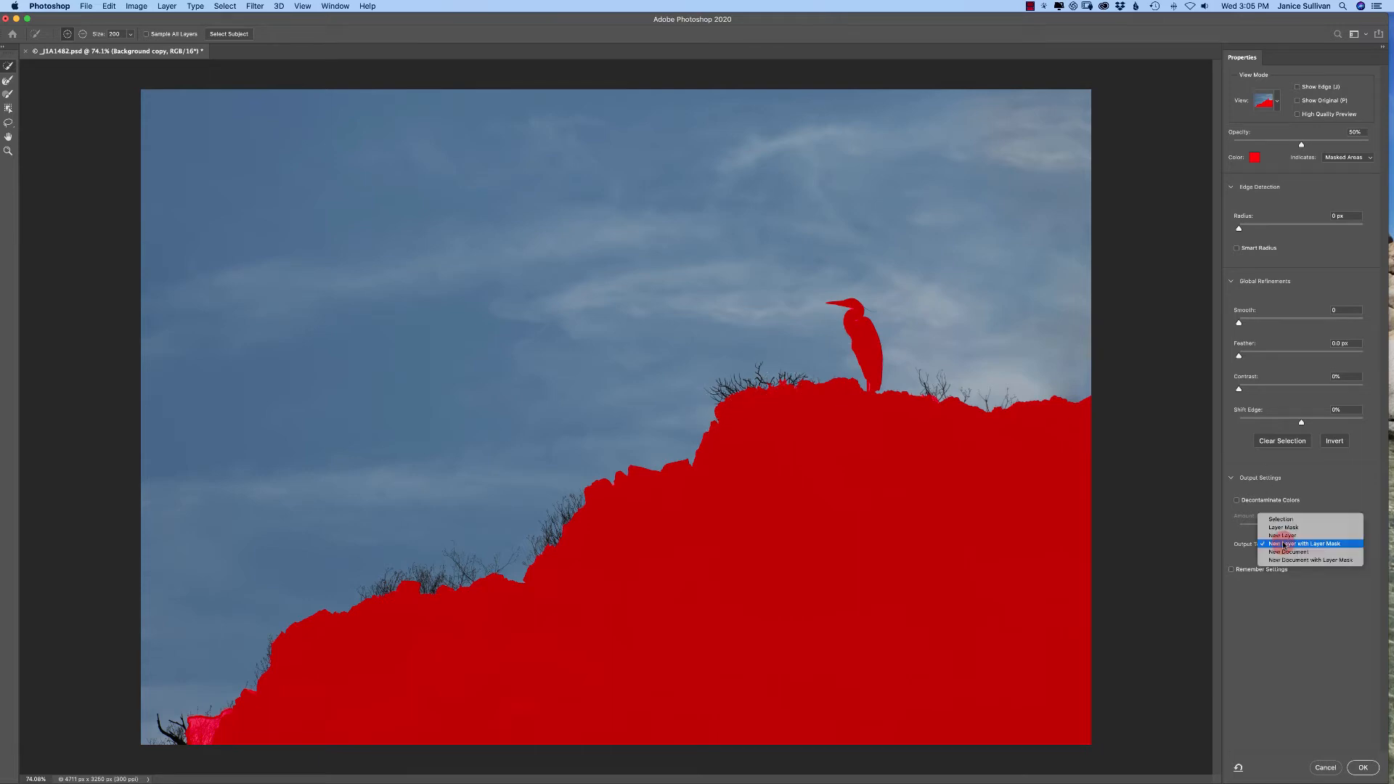
pyautogui.click(1341, 530)
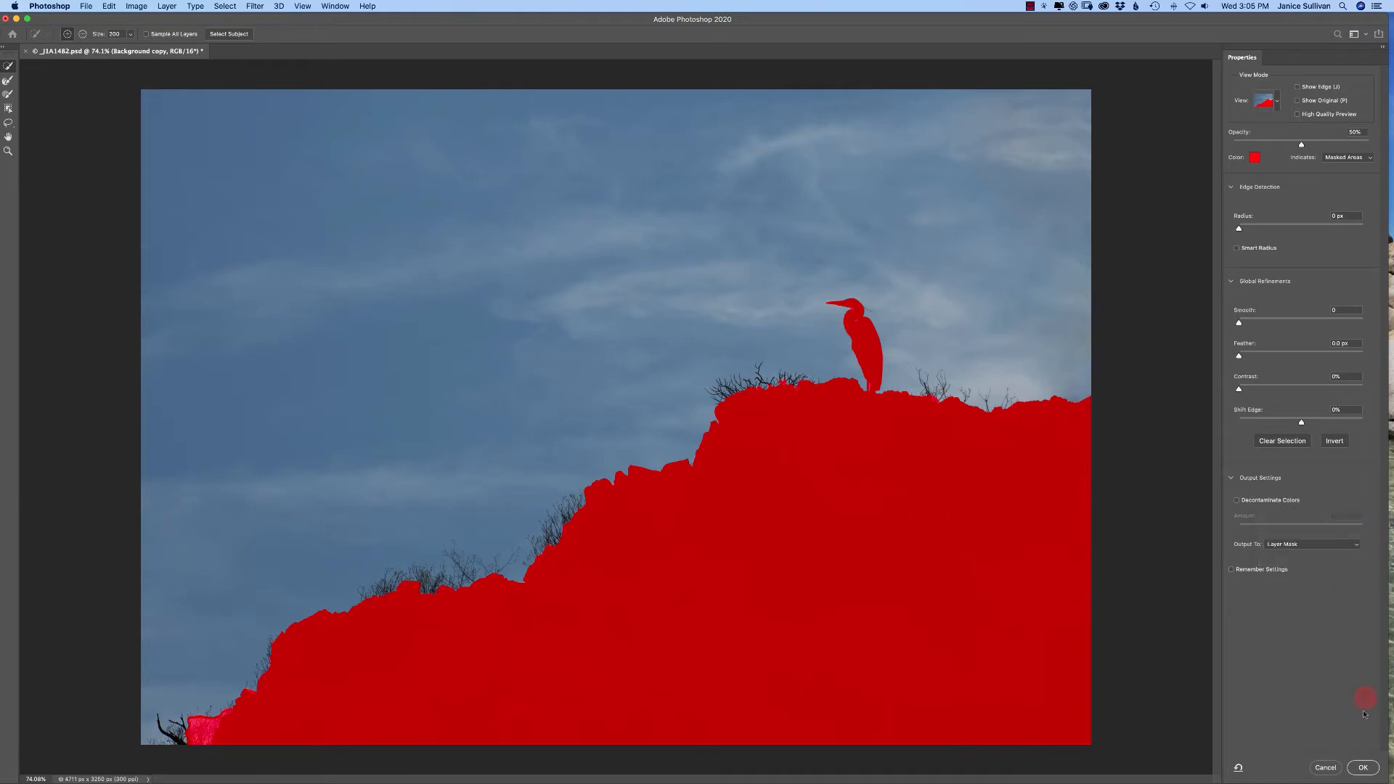
pyautogui.click(1365, 768)
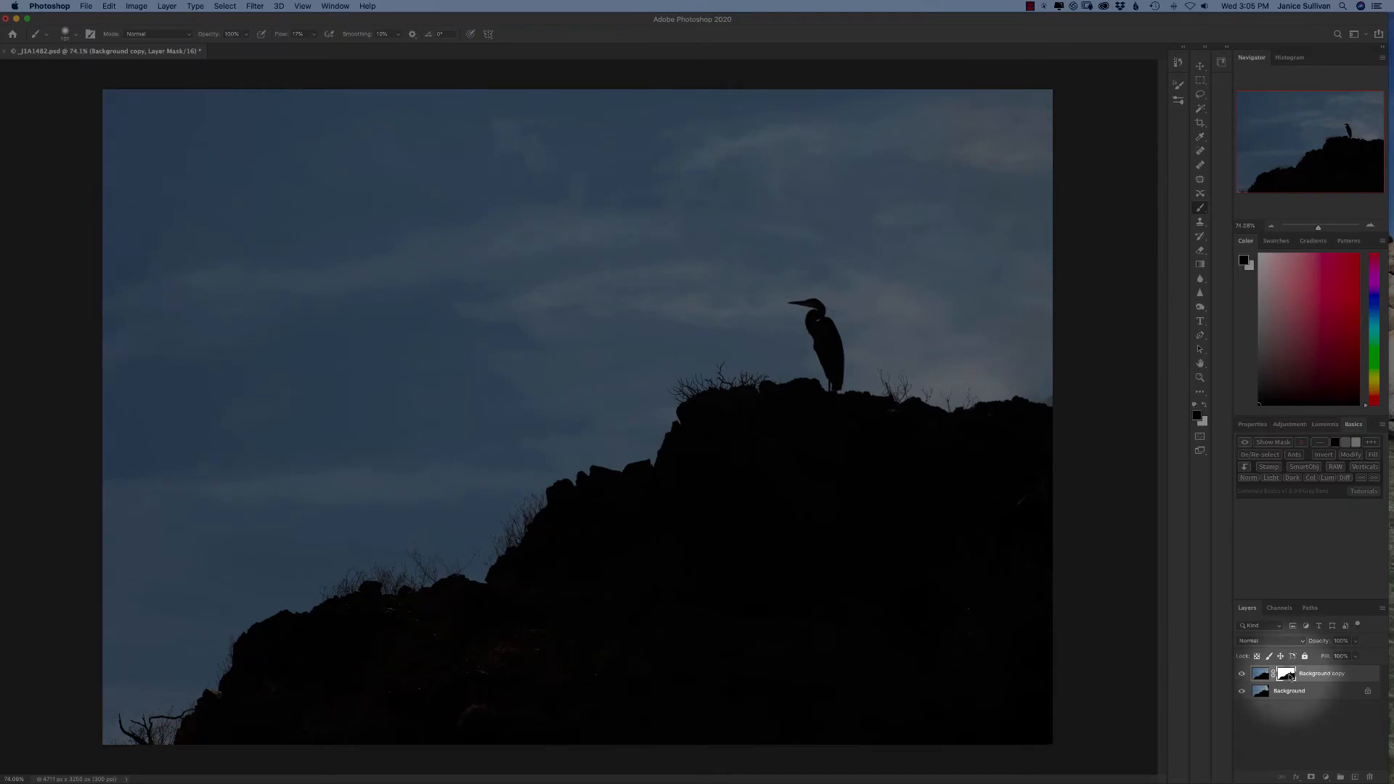
# Add a white Solid Color fill layer and place it between the Background copy and Background layers
pyautogui.click(1261, 674)
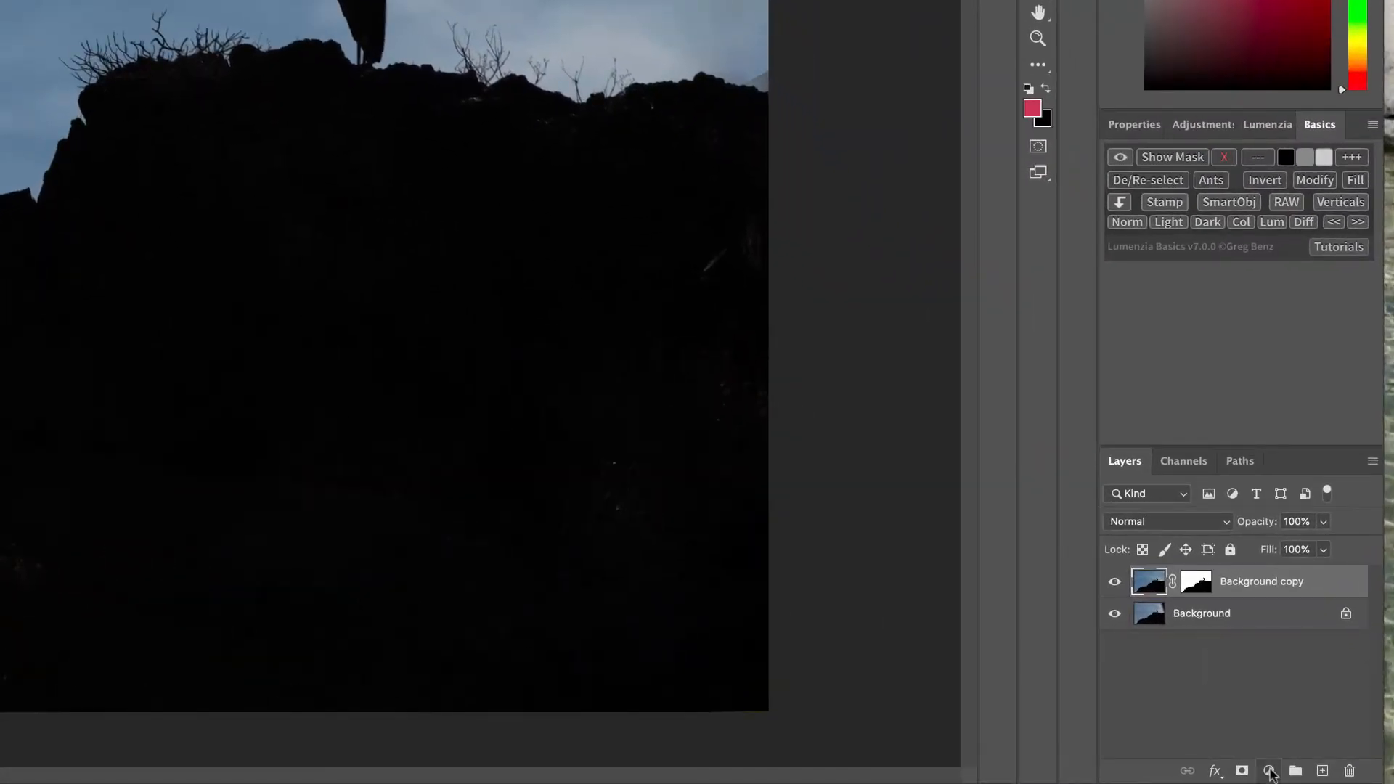
pyautogui.click(1269, 771)
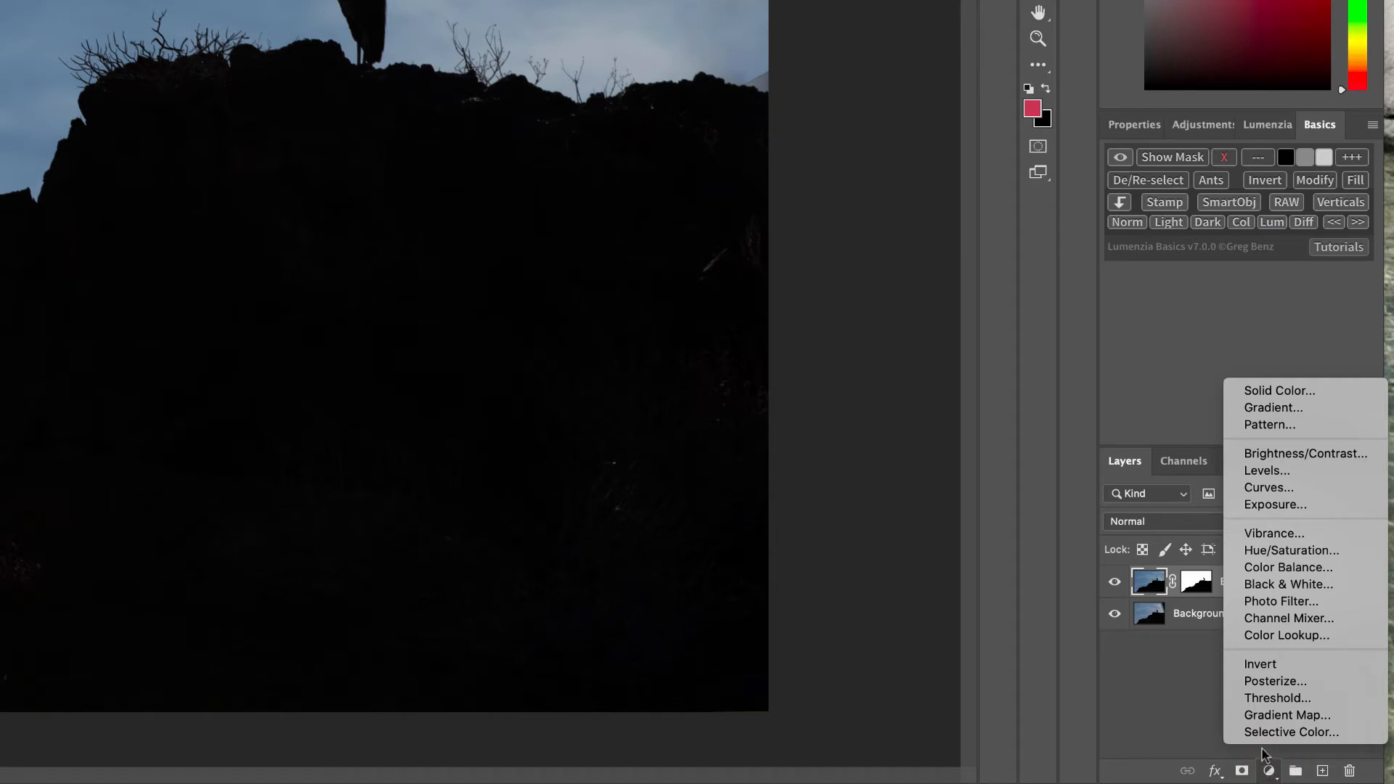
pyautogui.click(1247, 483)
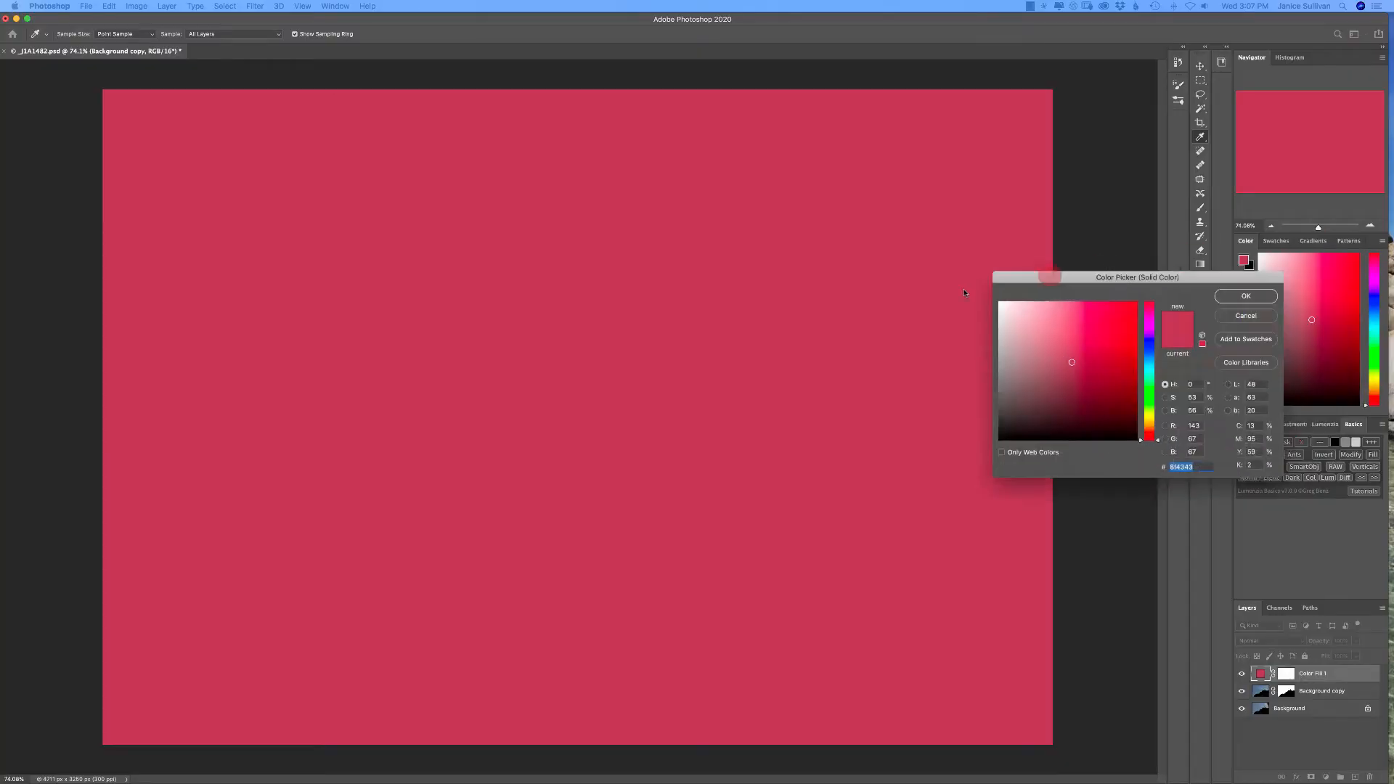
pyautogui.moveTo(1059, 278); pyautogui.dragTo(851, 289)
pyautogui.moveTo(864, 372)
pyautogui.mouseDown()
pyautogui.moveTo(772, 302)
pyautogui.moveTo(733, 223)
pyautogui.moveTo(775, 195)
pyautogui.mouseUp()
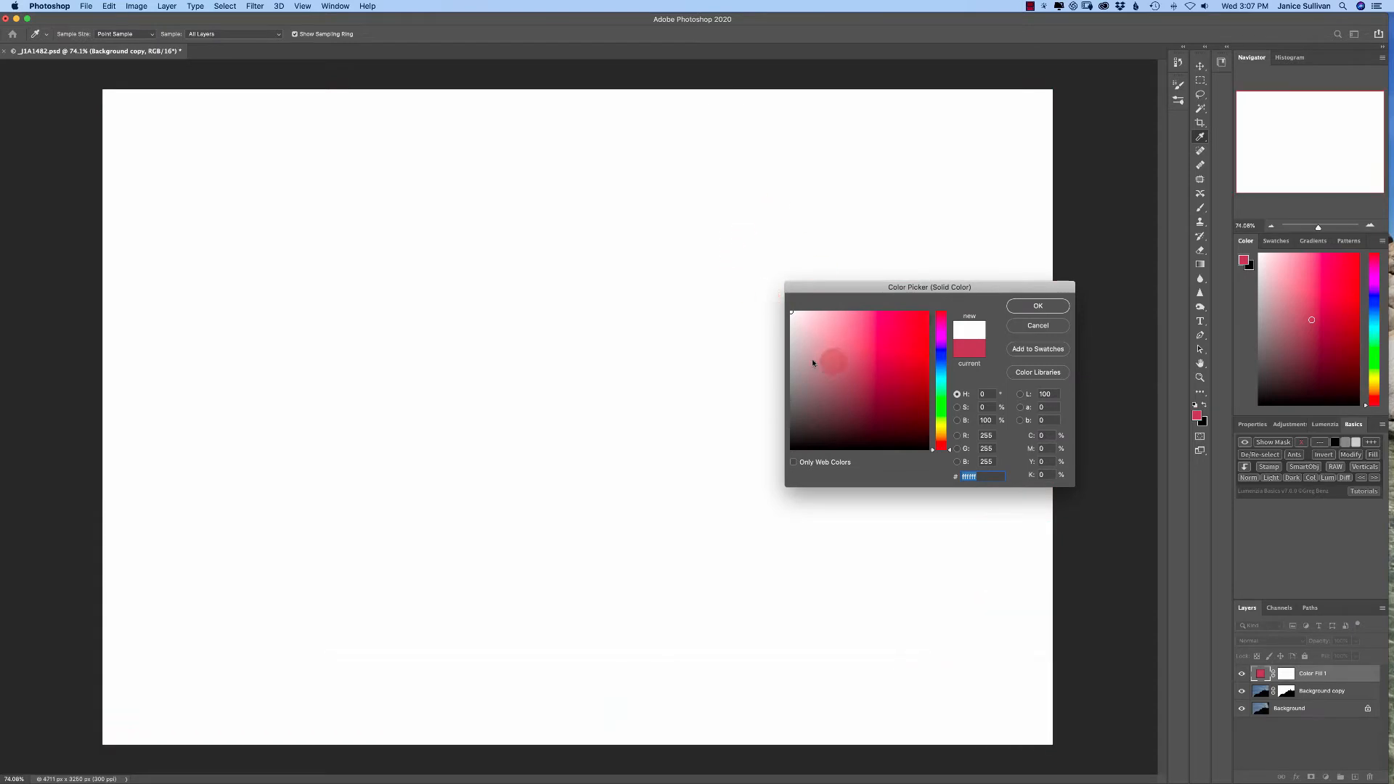
pyautogui.click(1039, 307)
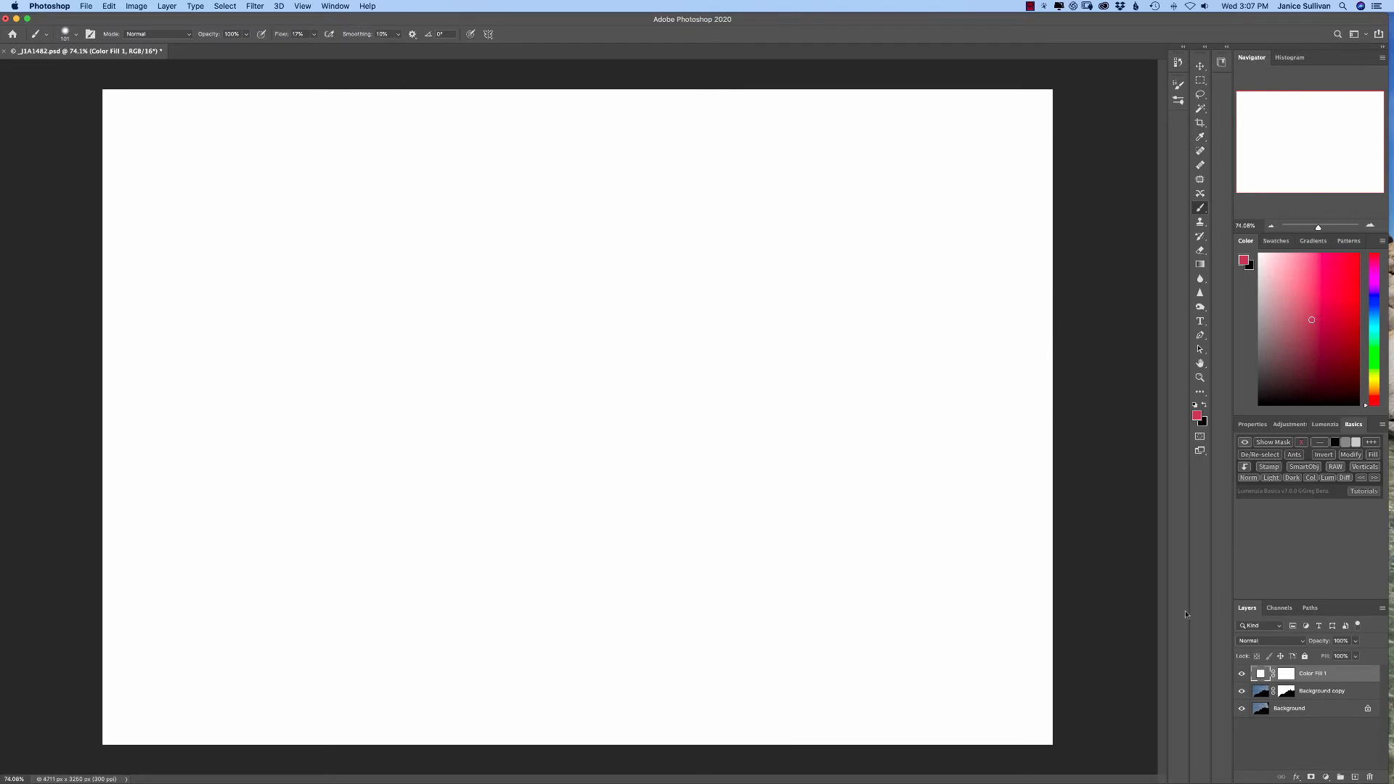
pyautogui.moveTo(1263, 693); pyautogui.dragTo(1263, 674)
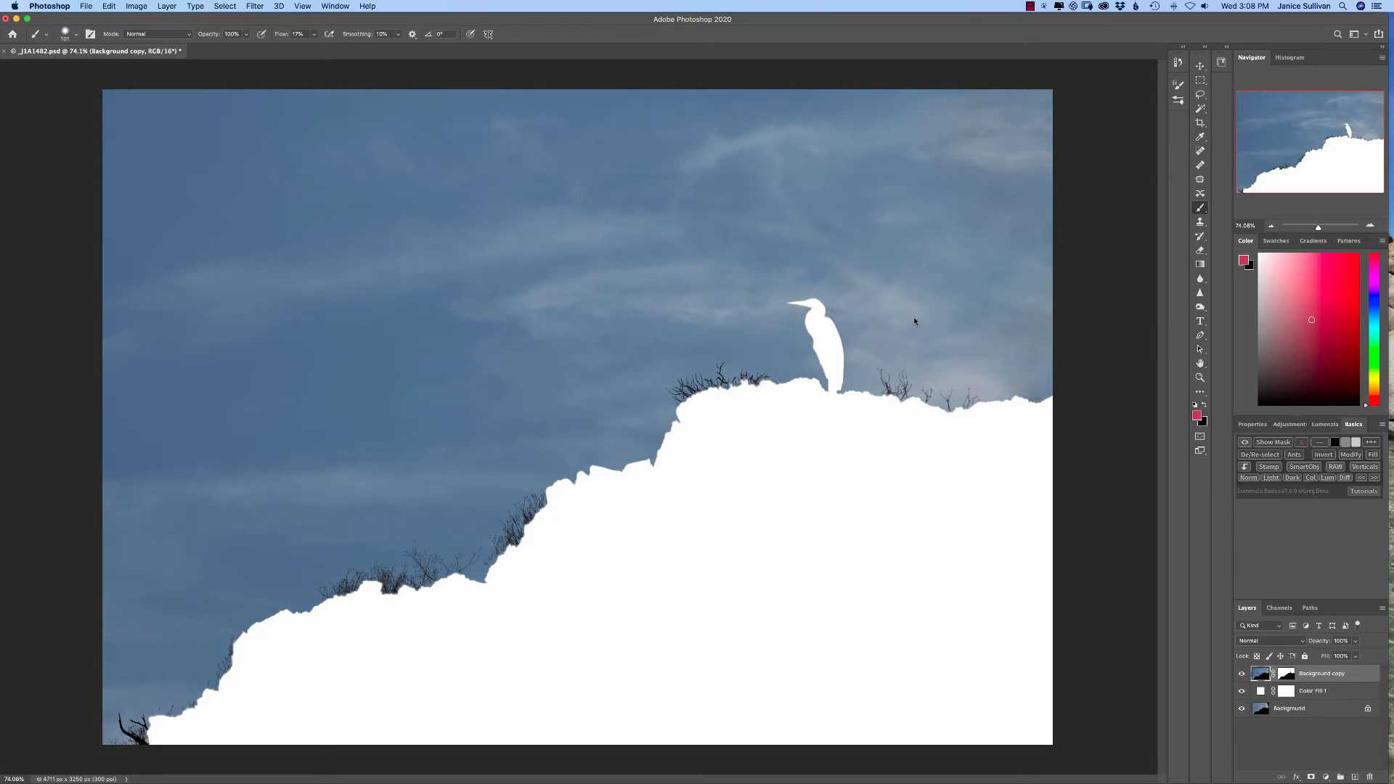
# Invert the Background copy's layer mask to reveal the heron and rocks instead of the sky
pyautogui.press('super+i')
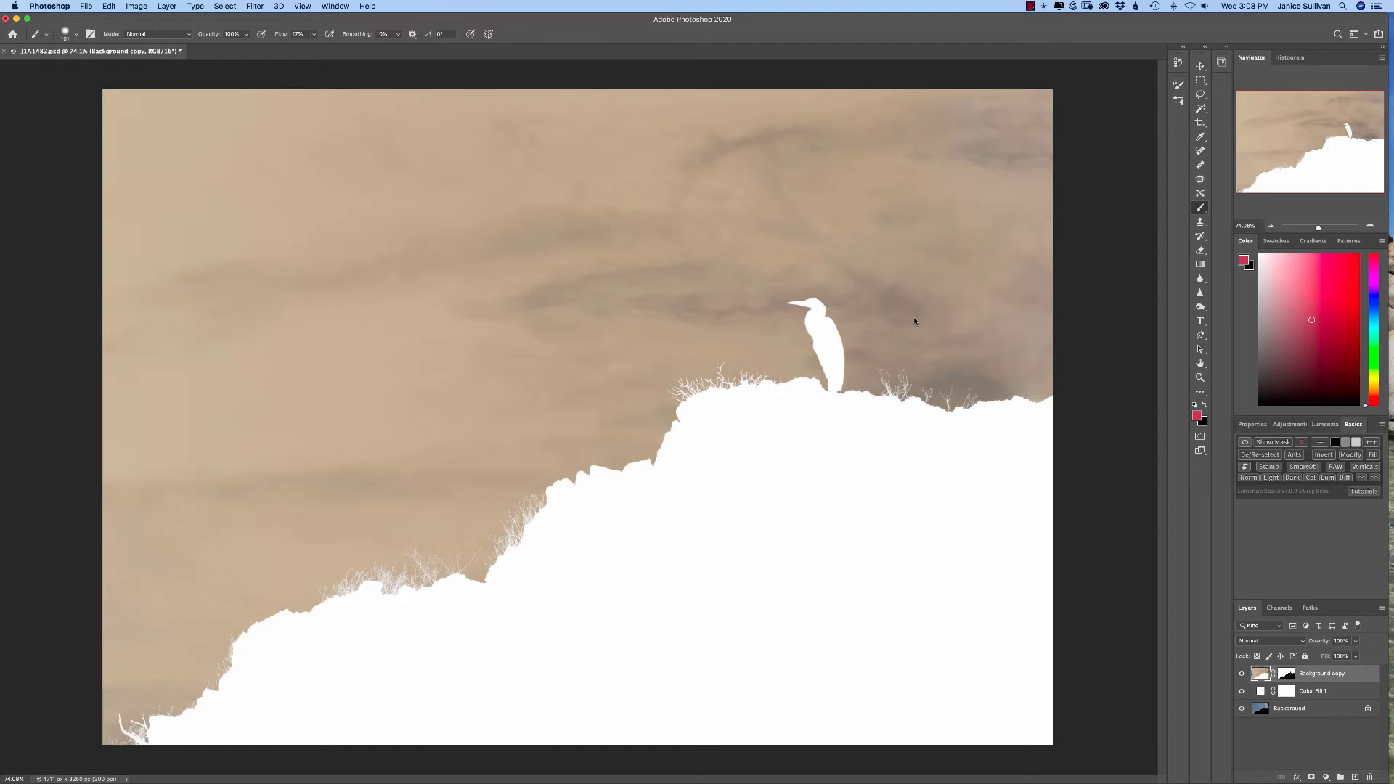
pyautogui.press('super+i')
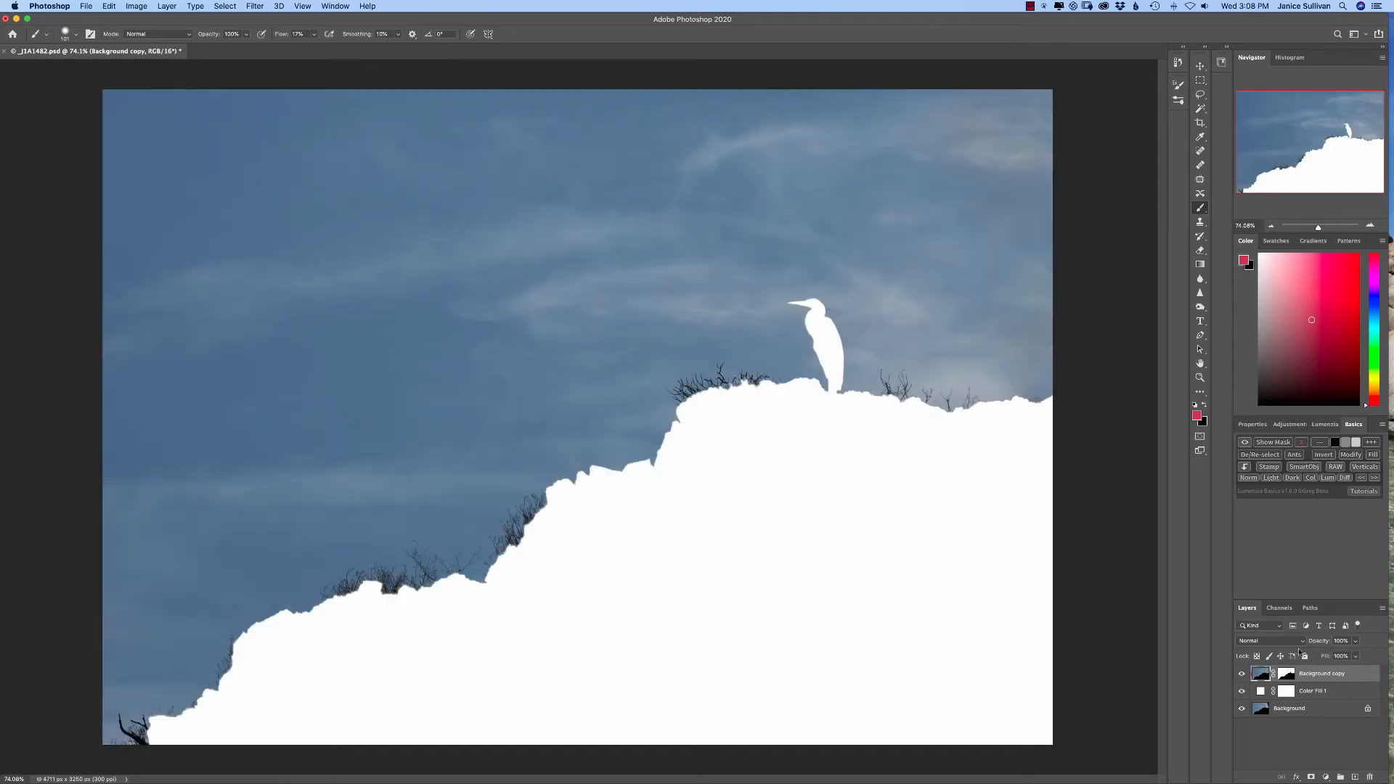
pyautogui.click(1287, 674)
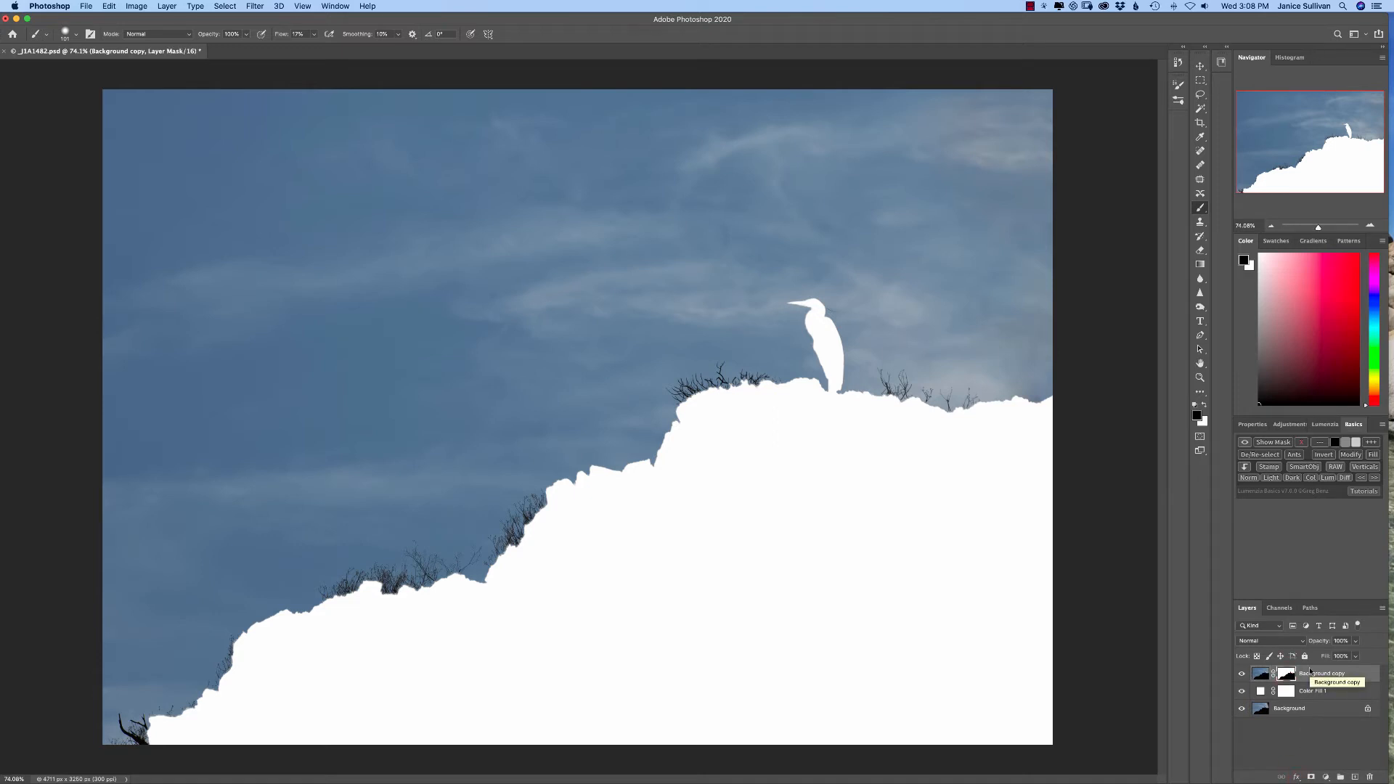
pyautogui.press('super+i')
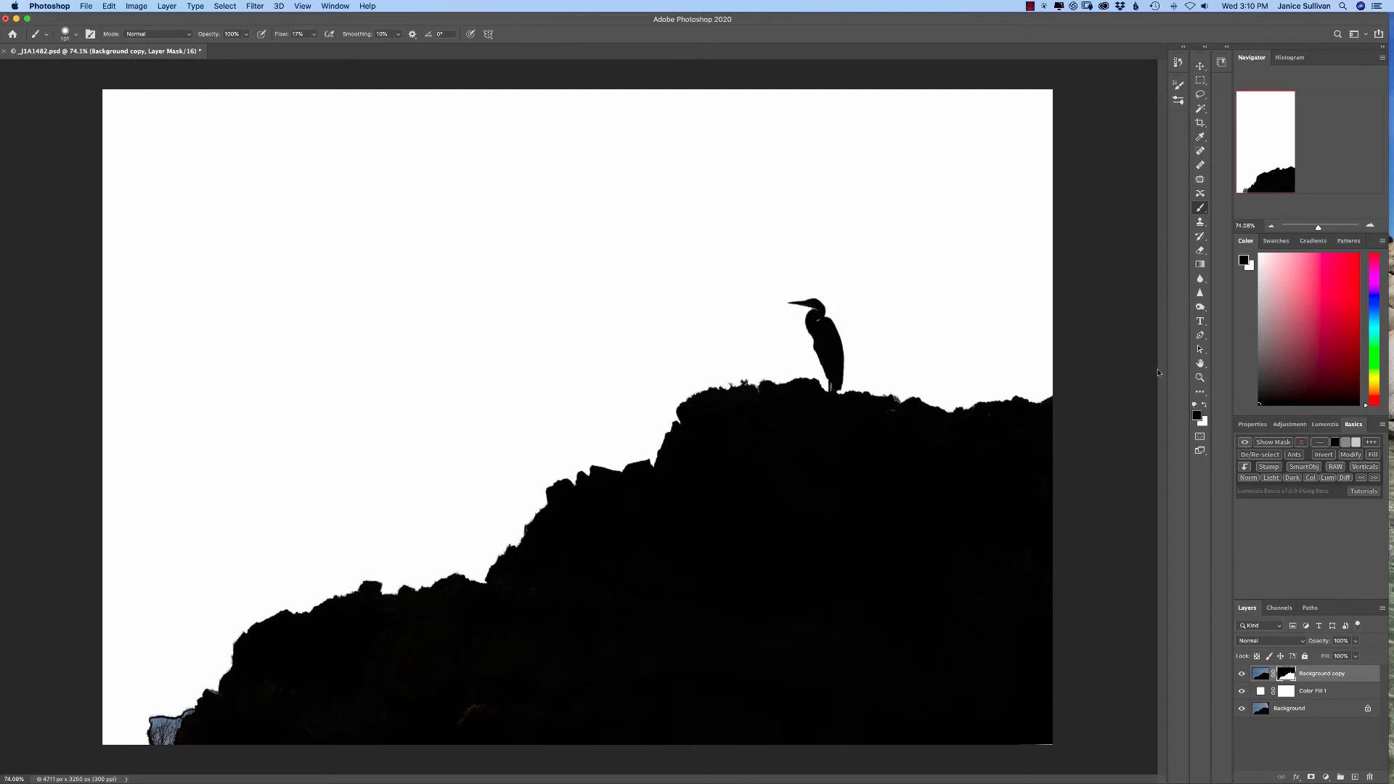
# Open the Background copy's layer mask in Select and Mask and set the overlay opacity to 59%
pyautogui.doubleClick(1282, 675)
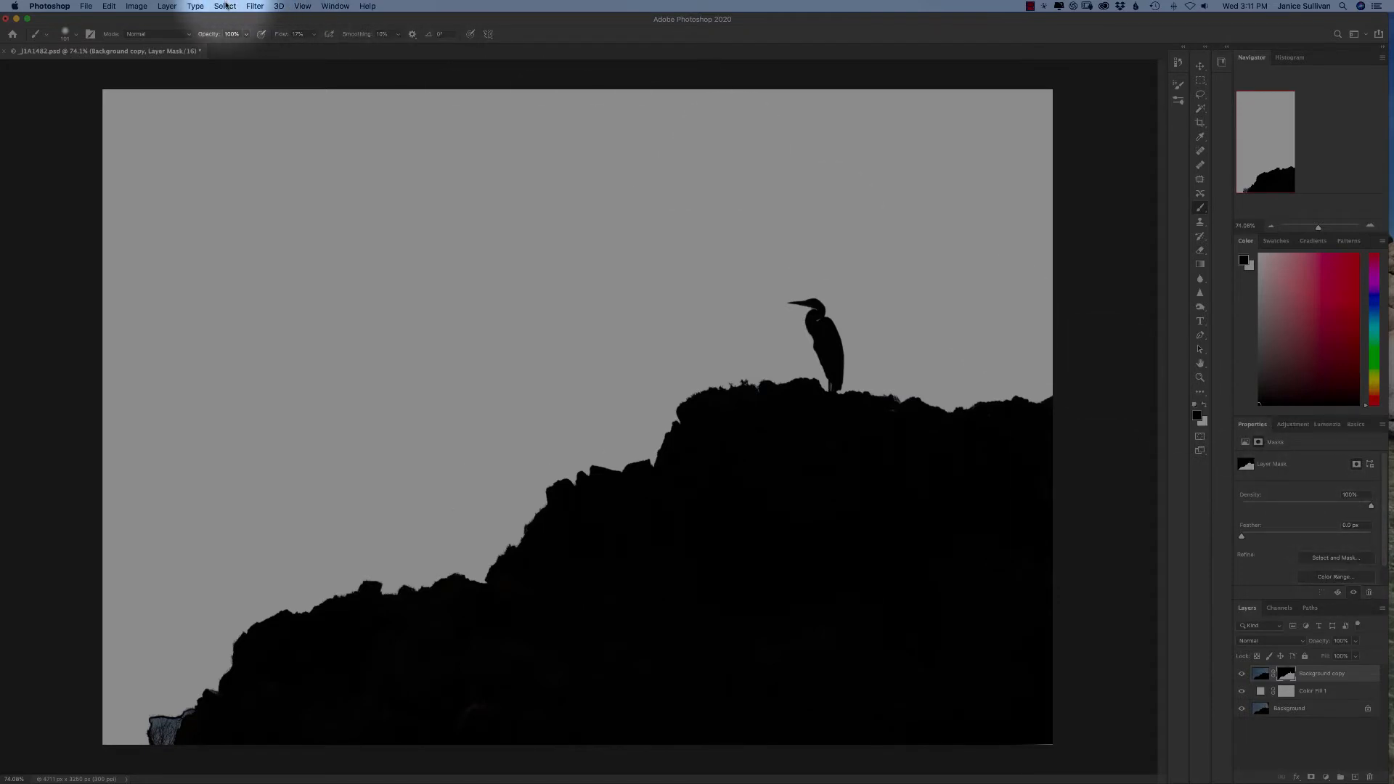
pyautogui.click(227, 8)
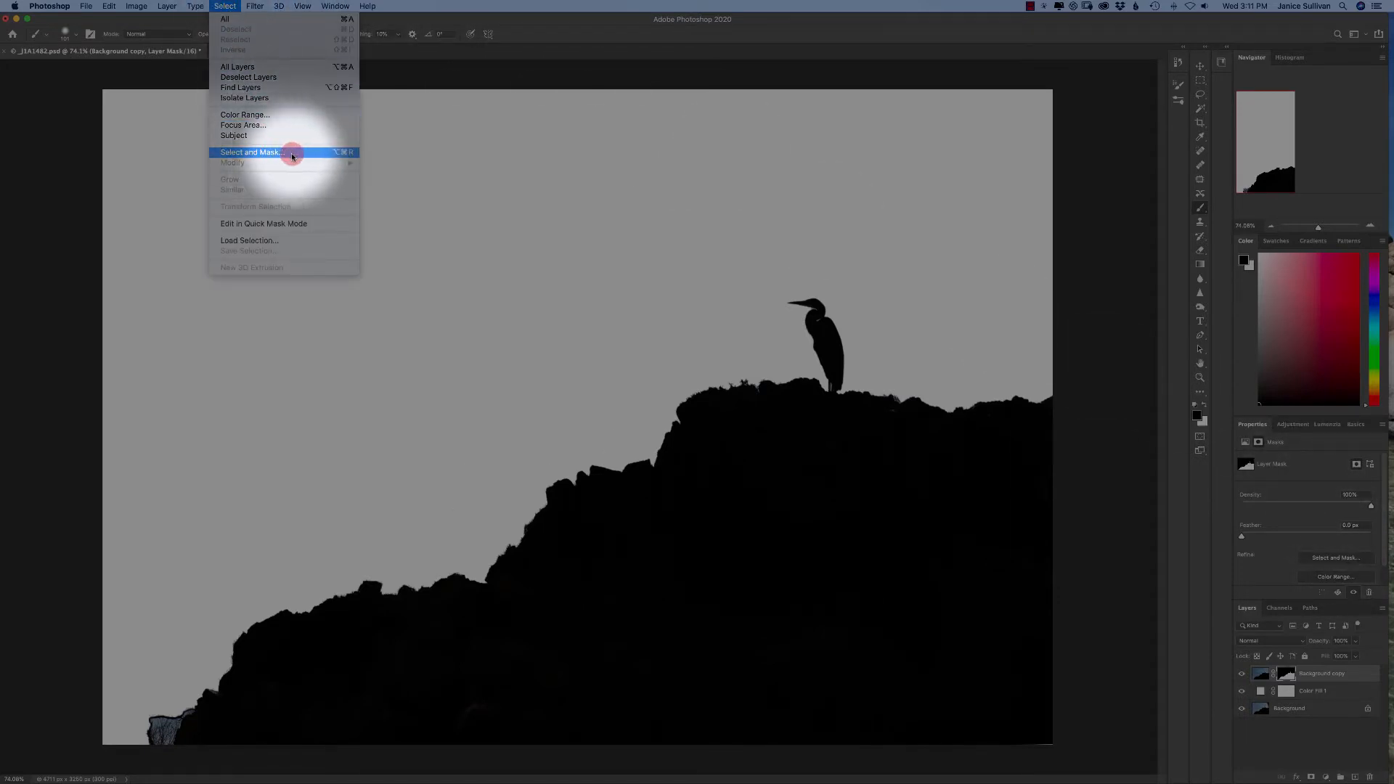
pyautogui.click(240, 153)
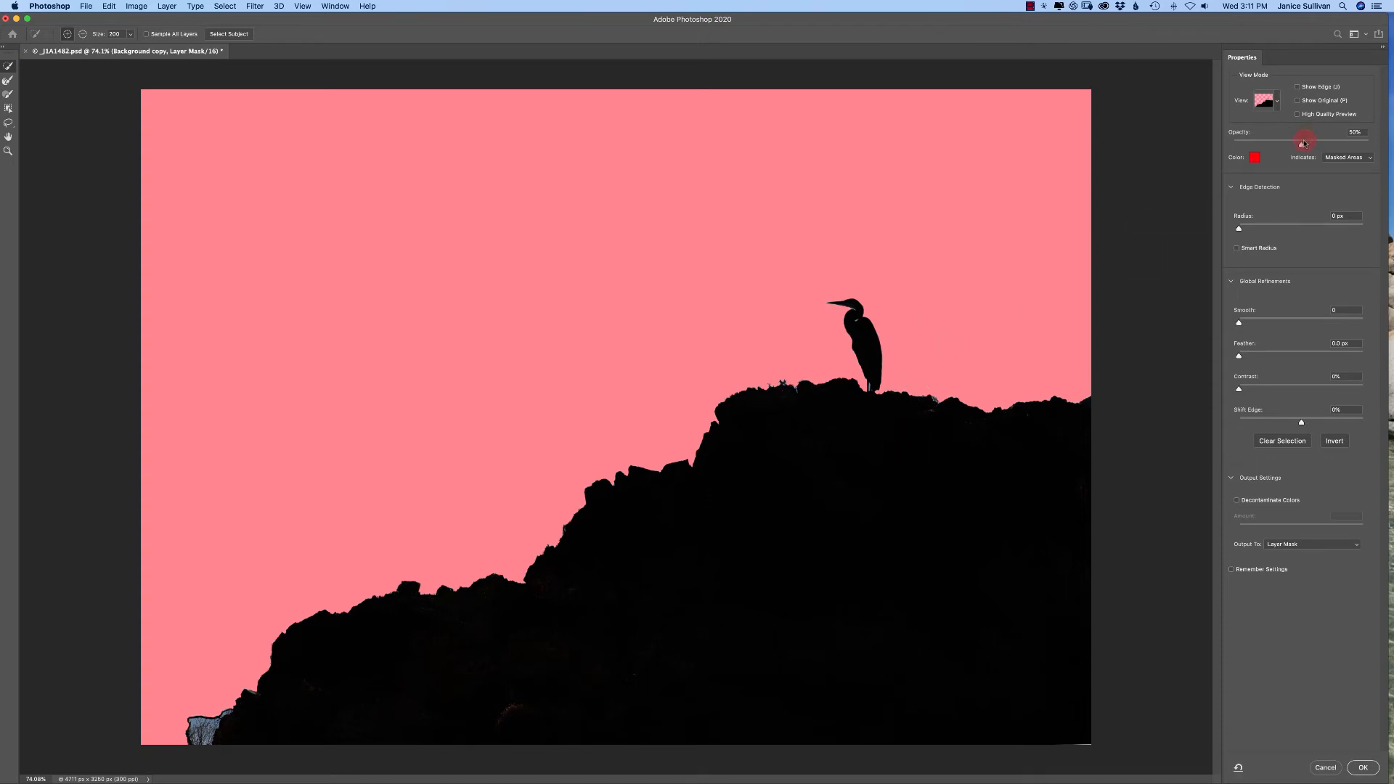
pyautogui.moveTo(1307, 142); pyautogui.dragTo(1311, 144)
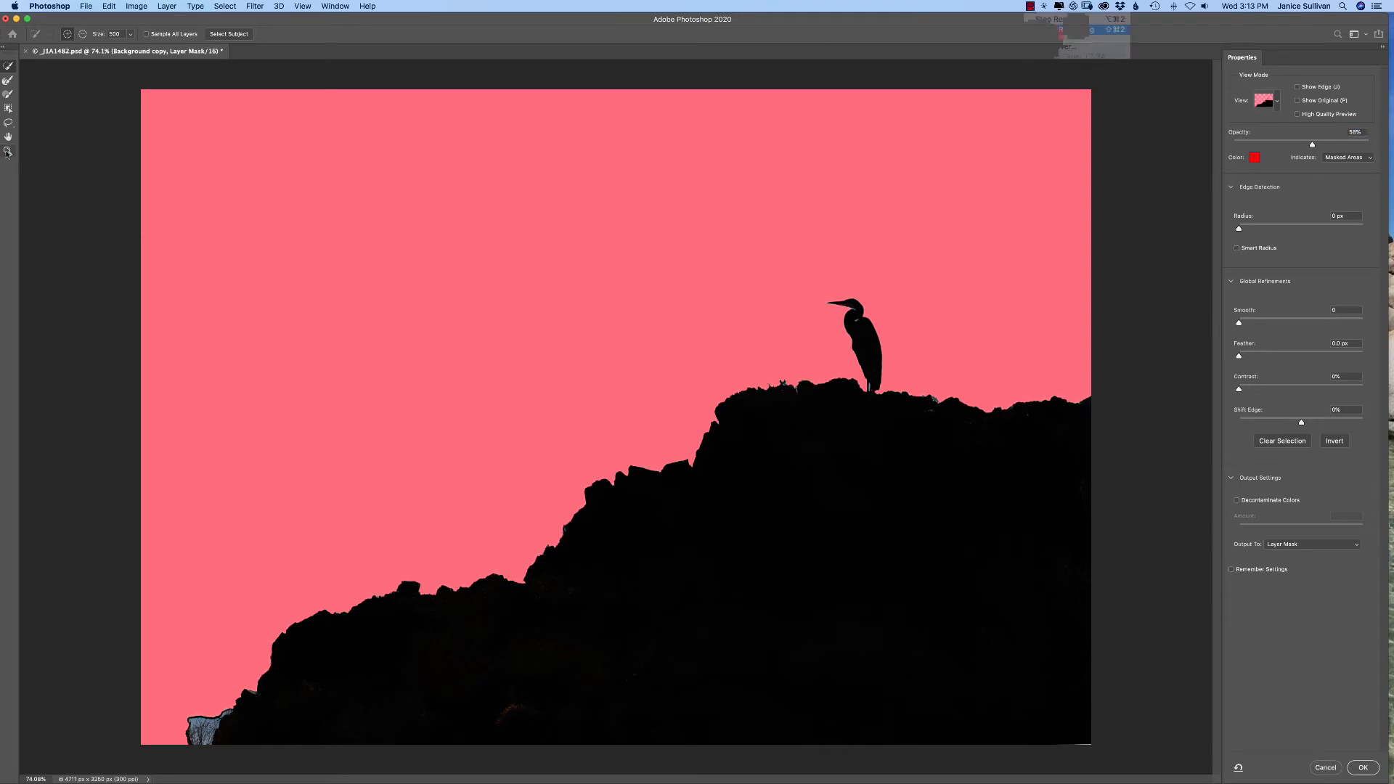
# Brush with the Refine Edge tool over the bare twigs along the rock ridge beside the heron
pyautogui.click(8, 152)
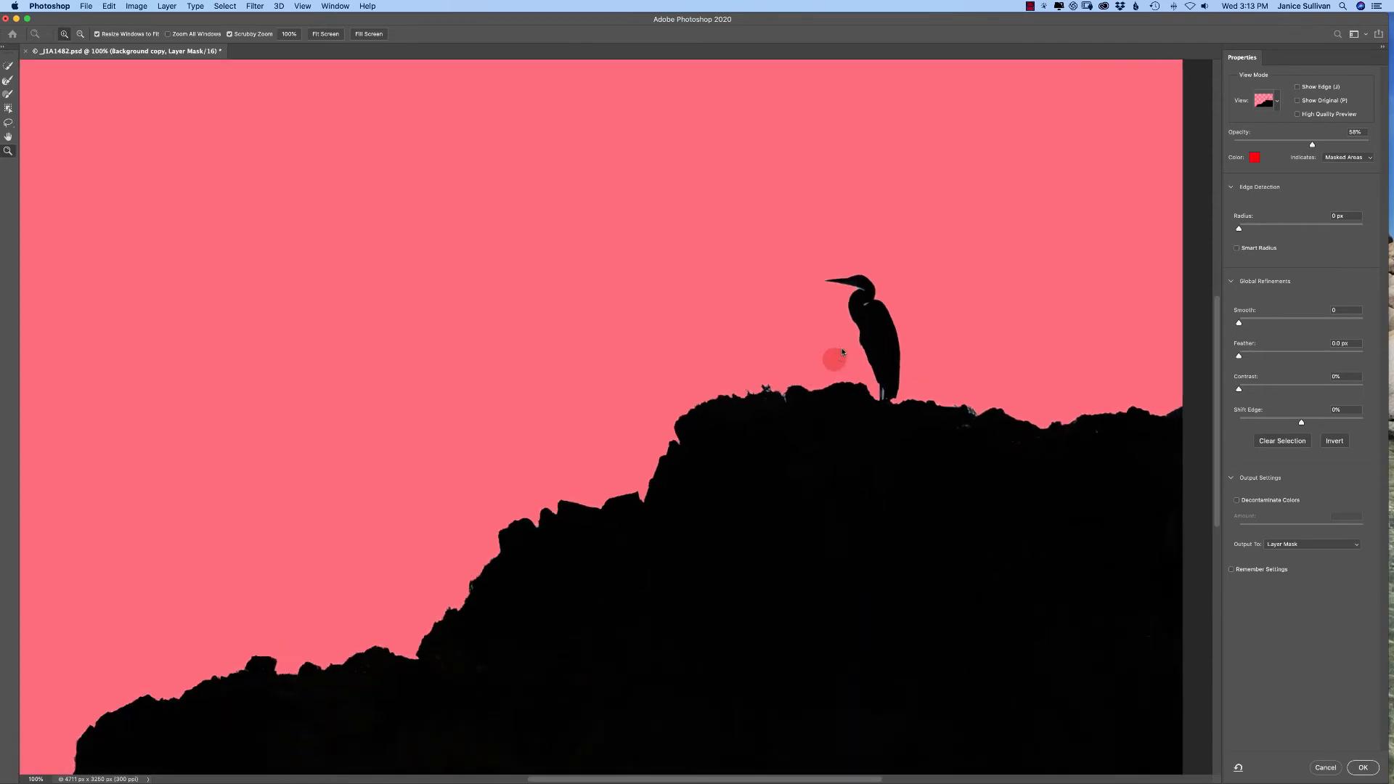
pyautogui.click(846, 342)
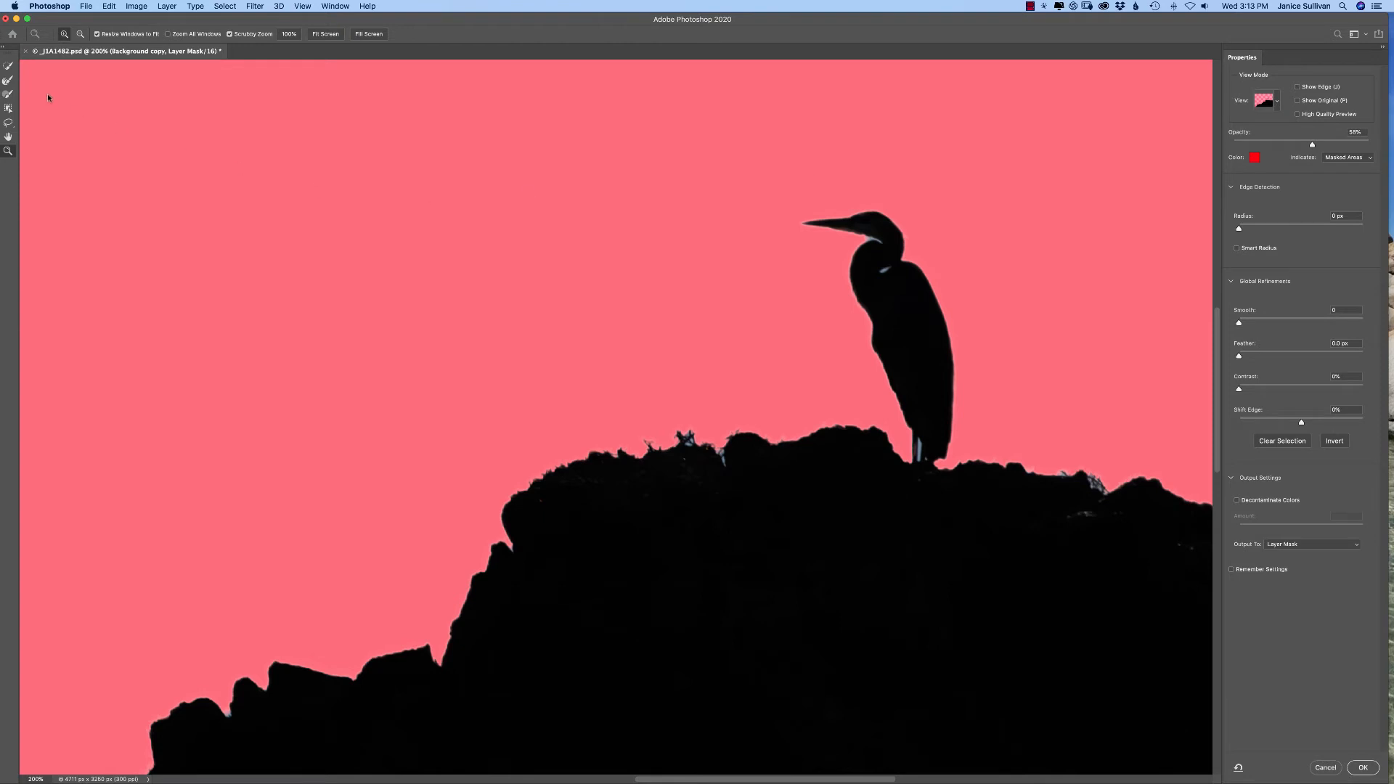
pyautogui.click(8, 80)
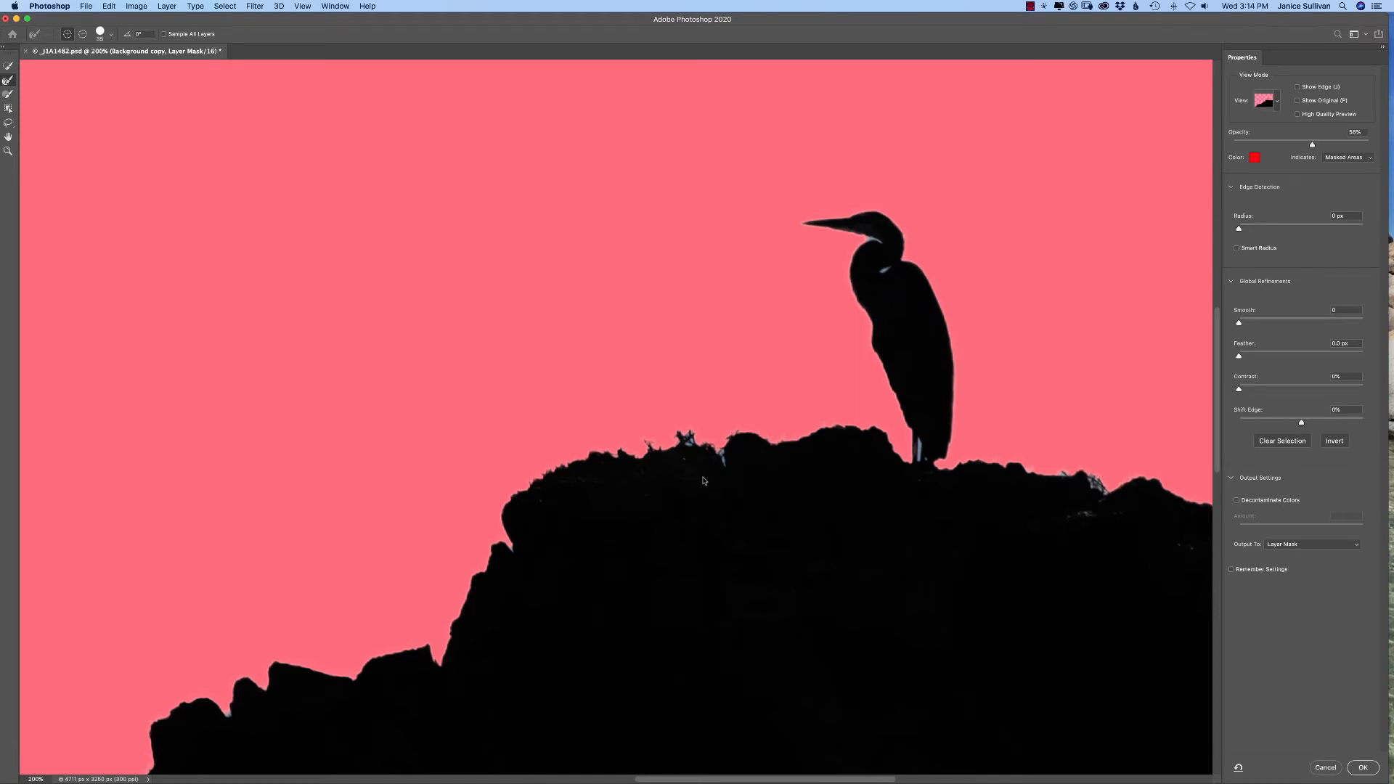
pyautogui.click(684, 440)
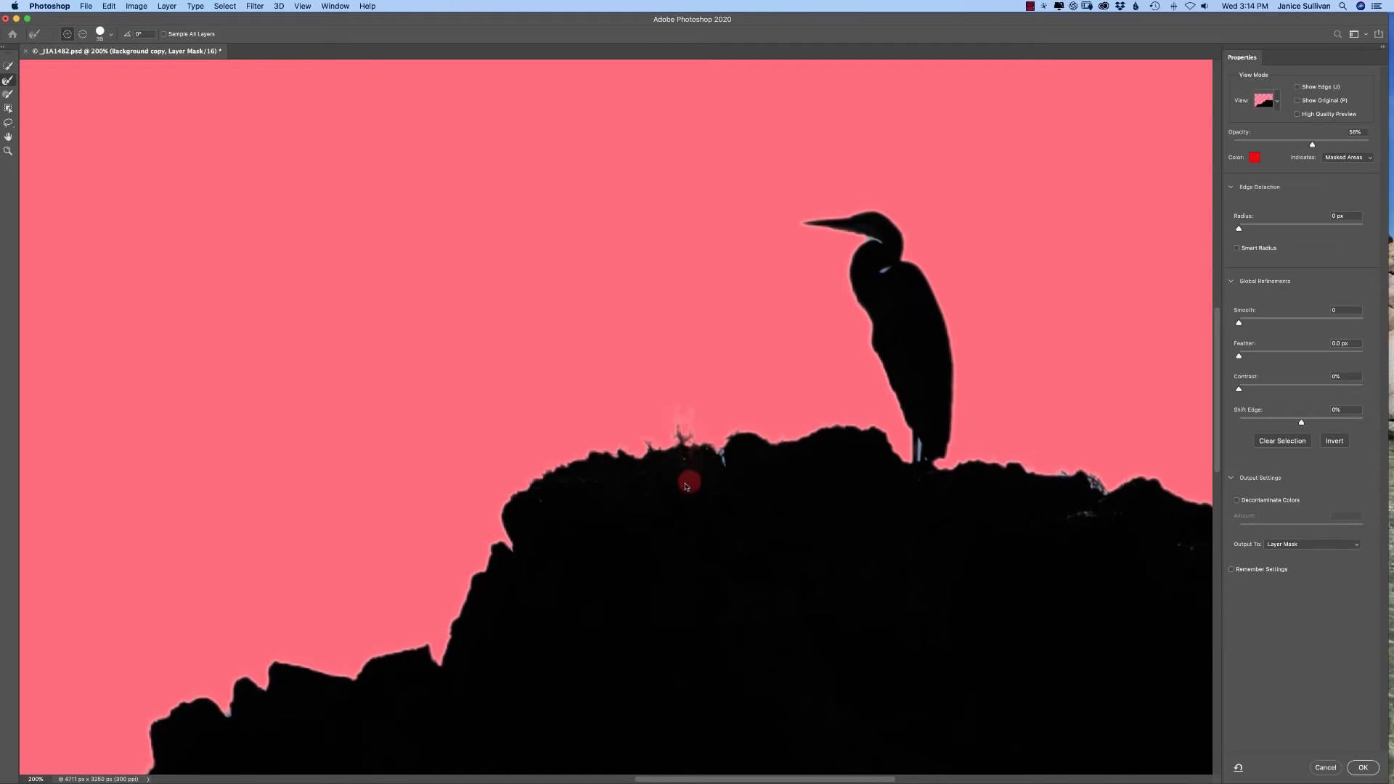
pyautogui.moveTo(686, 485)
pyautogui.mouseDown()
pyautogui.moveTo(629, 414)
pyautogui.moveTo(575, 458)
pyautogui.moveTo(609, 501)
pyautogui.mouseUp()
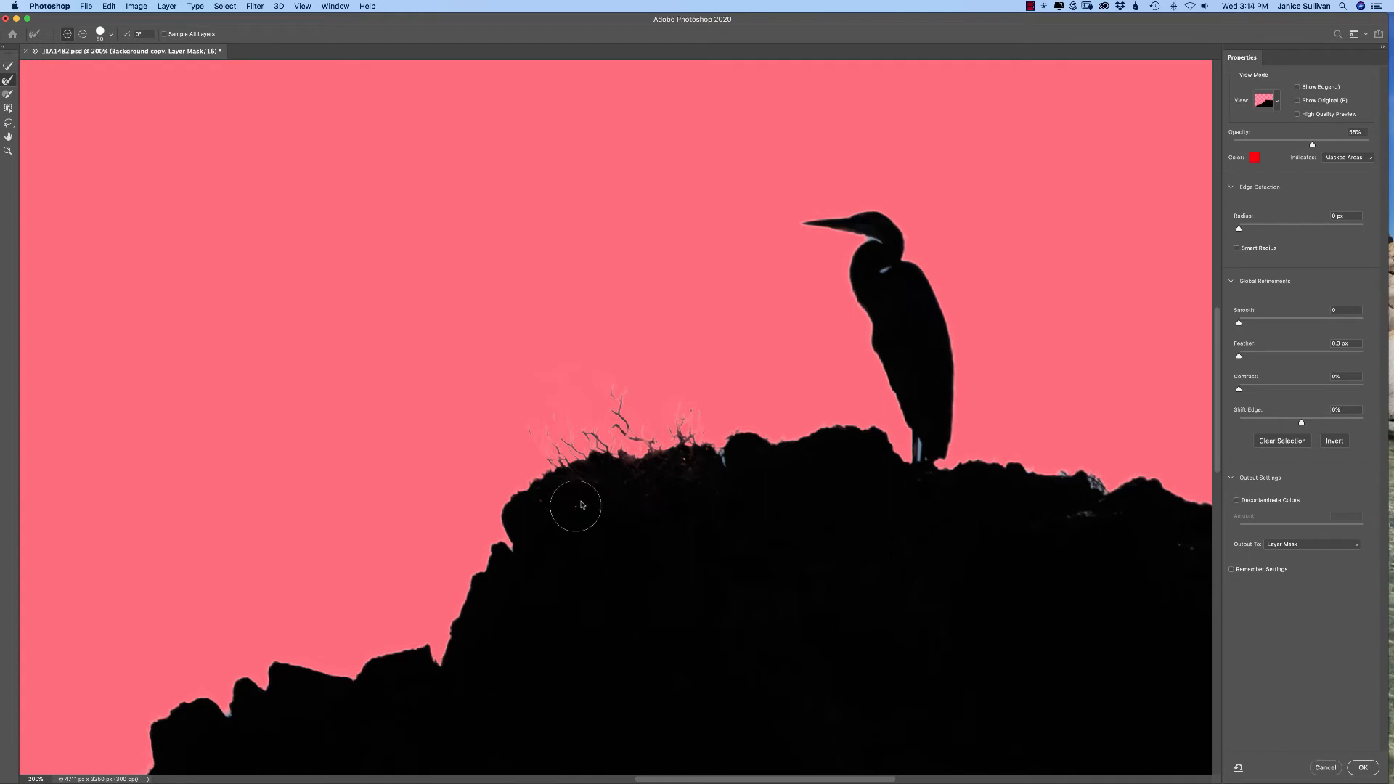
pyautogui.moveTo(576, 529); pyautogui.dragTo(507, 399)
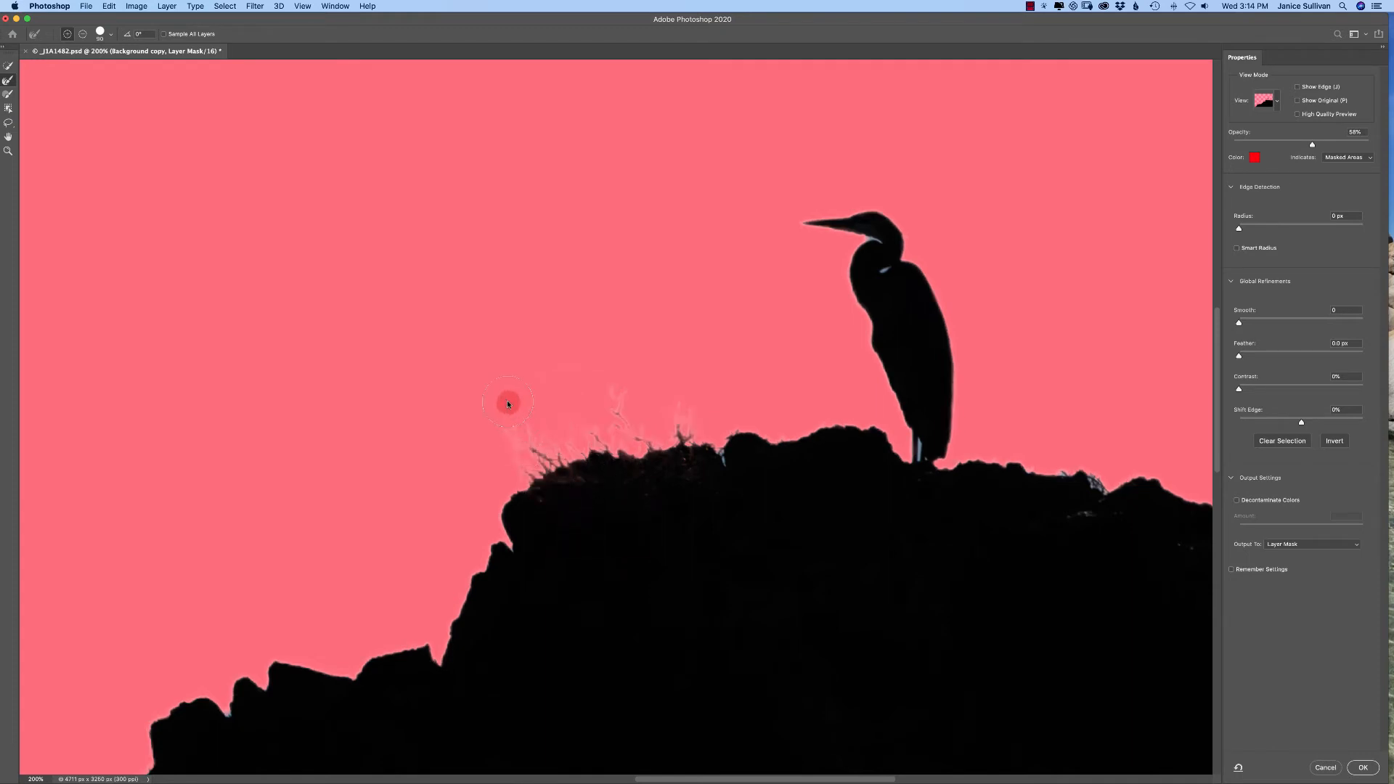
pyautogui.click(583, 529)
pyautogui.moveTo(545, 536)
pyautogui.mouseDown()
pyautogui.moveTo(492, 461)
pyautogui.moveTo(454, 438)
pyautogui.mouseUp()
pyautogui.moveTo(716, 503); pyautogui.dragTo(669, 373)
pyautogui.moveTo(753, 492)
pyautogui.mouseDown()
pyautogui.moveTo(732, 406)
pyautogui.moveTo(761, 358)
pyautogui.mouseUp()
# Refine the mask edge around the heron's head and neck and over the twigs on the rocks behind it
pyautogui.moveTo(829, 467)
pyautogui.mouseDown()
pyautogui.moveTo(795, 360)
pyautogui.moveTo(835, 387)
pyautogui.moveTo(850, 179)
pyautogui.mouseUp()
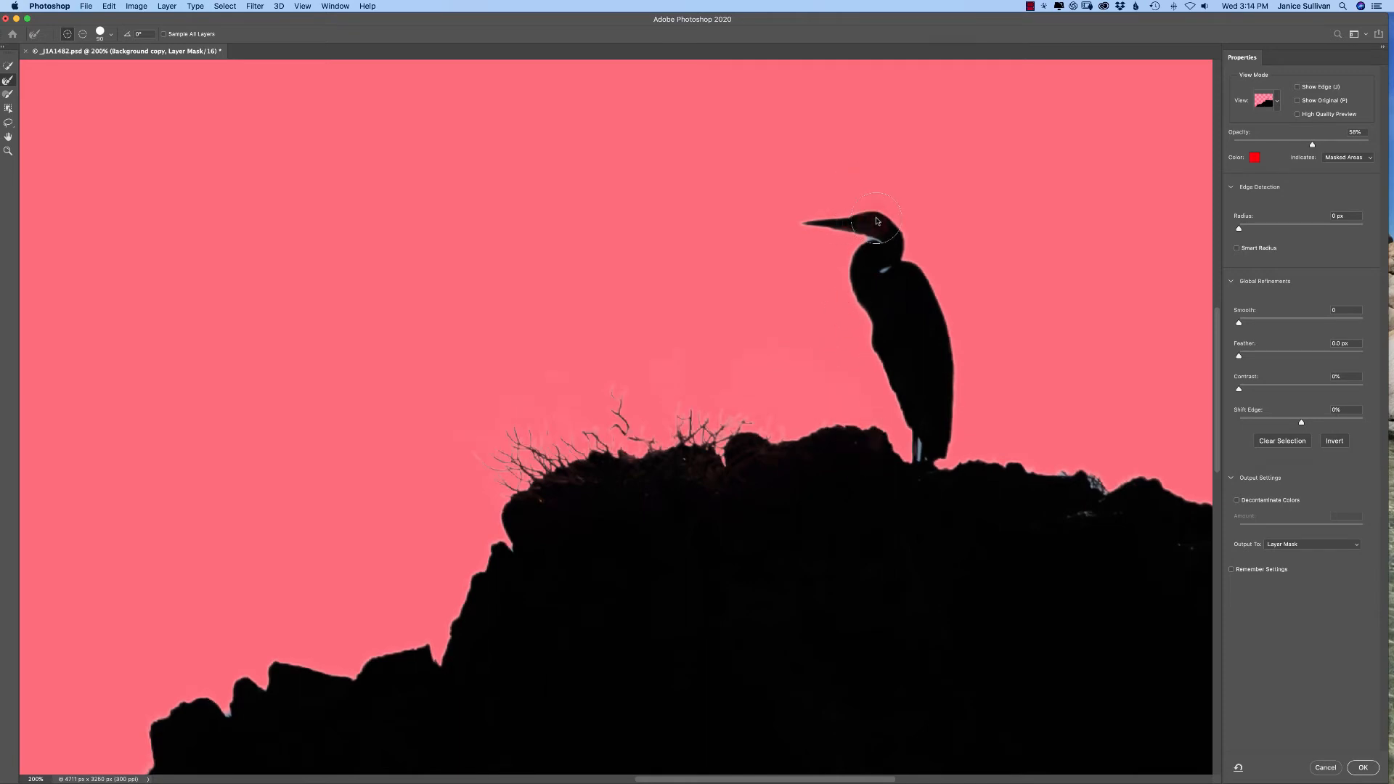
pyautogui.moveTo(880, 225)
pyautogui.mouseDown()
pyautogui.moveTo(966, 274)
pyautogui.moveTo(927, 388)
pyautogui.mouseUp()
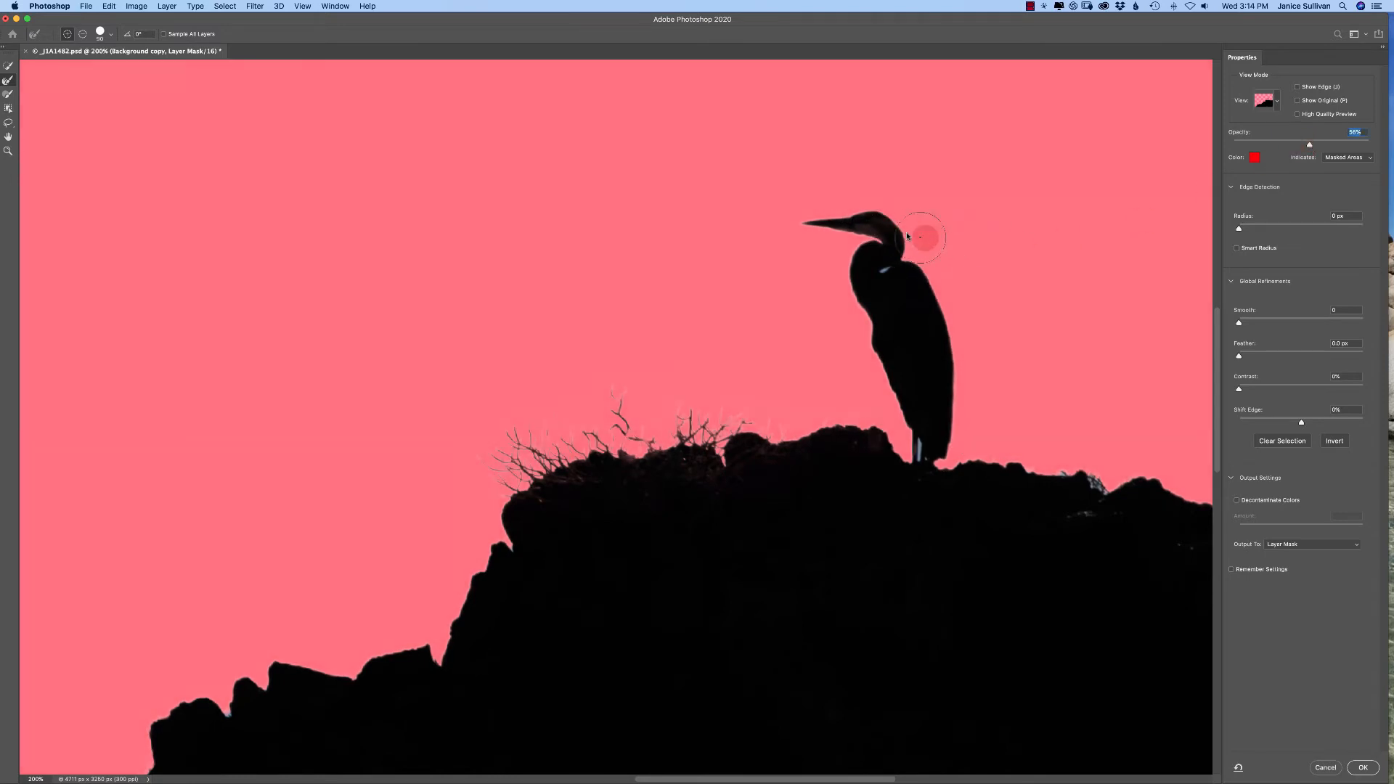
pyautogui.click(890, 250)
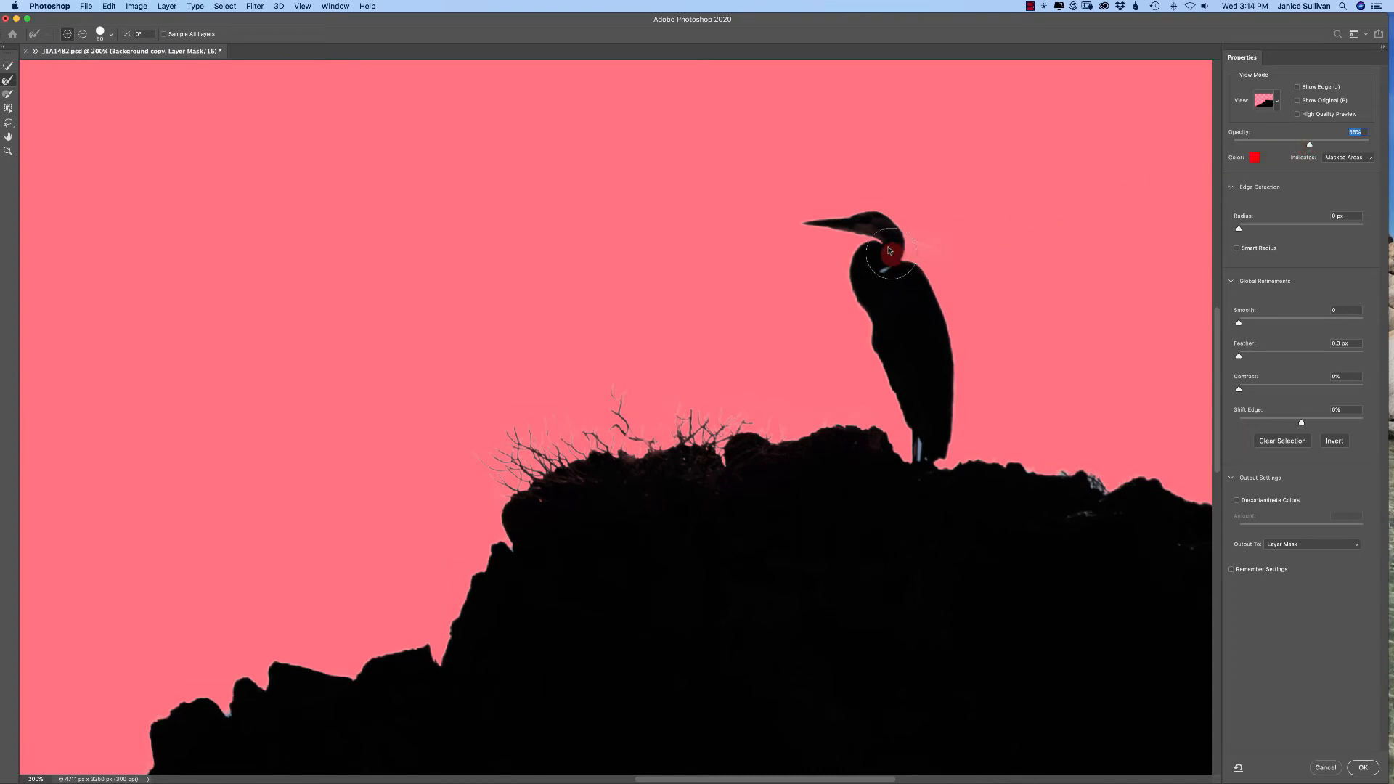
pyautogui.moveTo(884, 232)
pyautogui.mouseDown()
pyautogui.moveTo(881, 249)
pyautogui.moveTo(960, 255)
pyautogui.mouseUp()
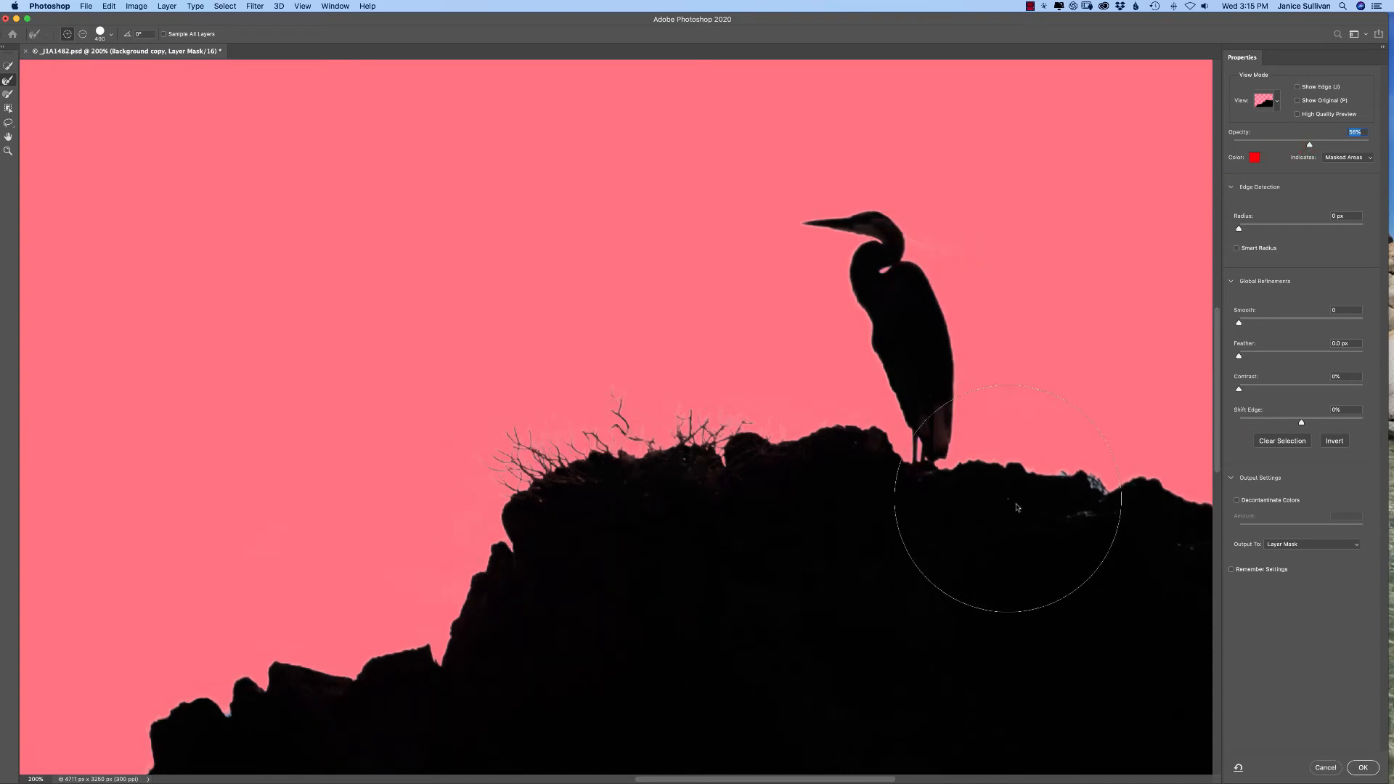
pyautogui.click(1065, 490)
pyautogui.moveTo(1067, 489)
pyautogui.mouseDown()
pyautogui.moveTo(1065, 328)
pyautogui.moveTo(1109, 425)
pyautogui.moveTo(1108, 626)
pyautogui.moveTo(1089, 578)
pyautogui.mouseUp()
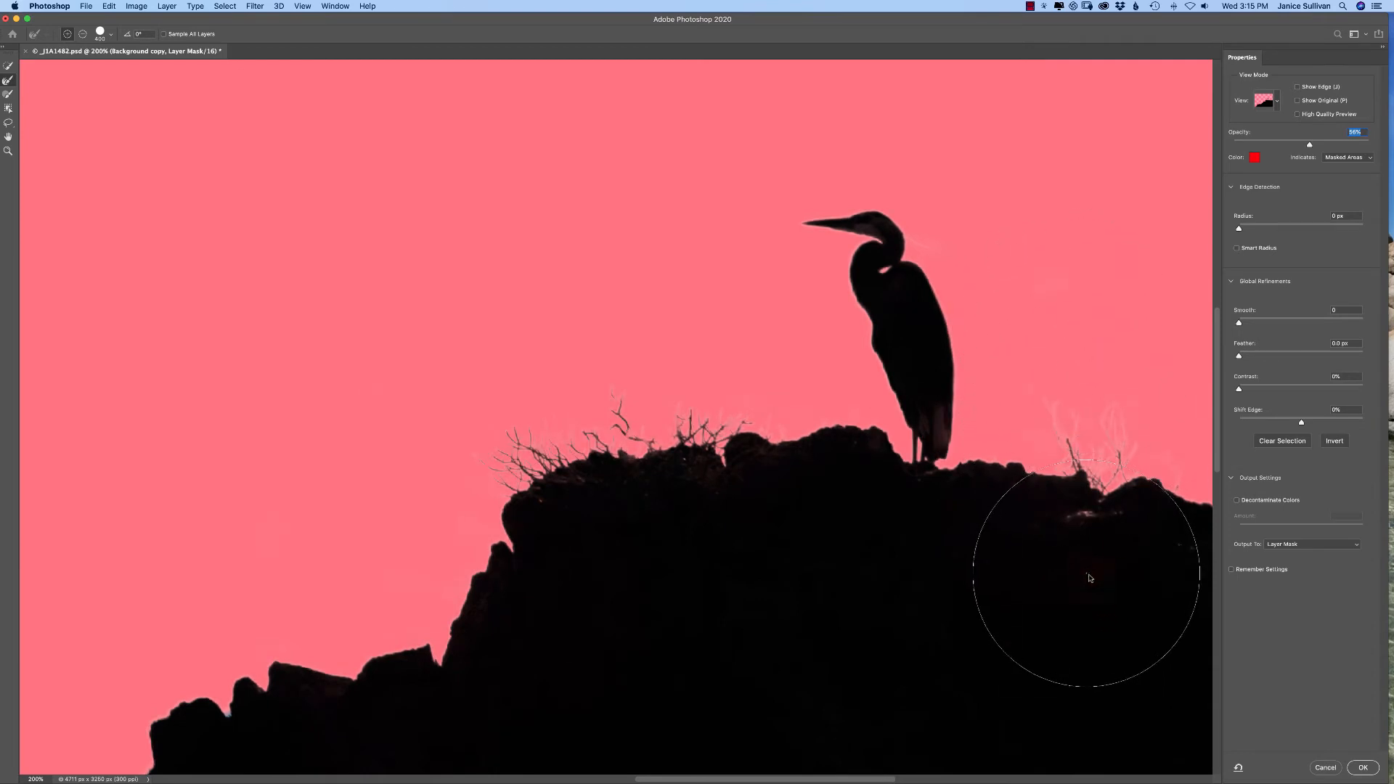
# Set the view mode to On Layers and refine the edge around the branches in the photo's lower-left corner
pyautogui.click(1277, 101)
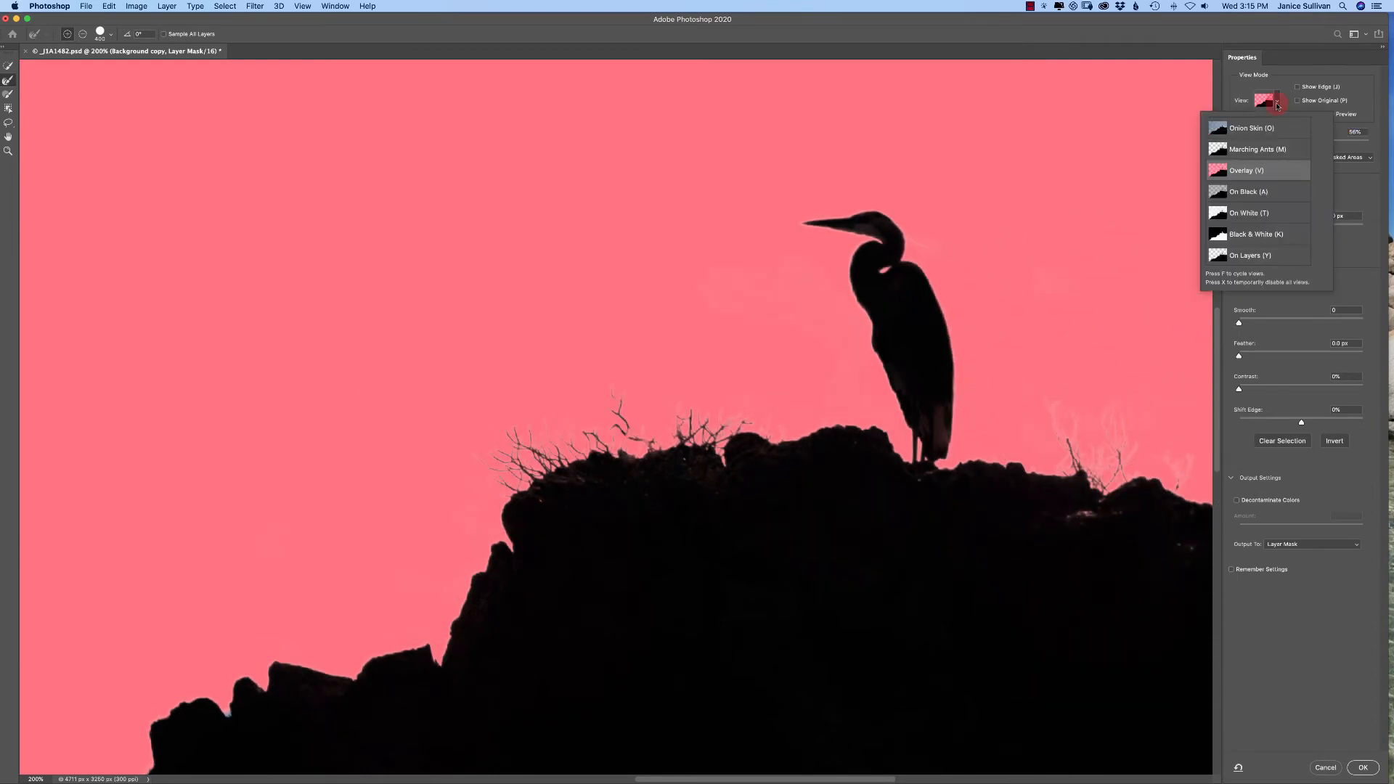
pyautogui.click(1244, 260)
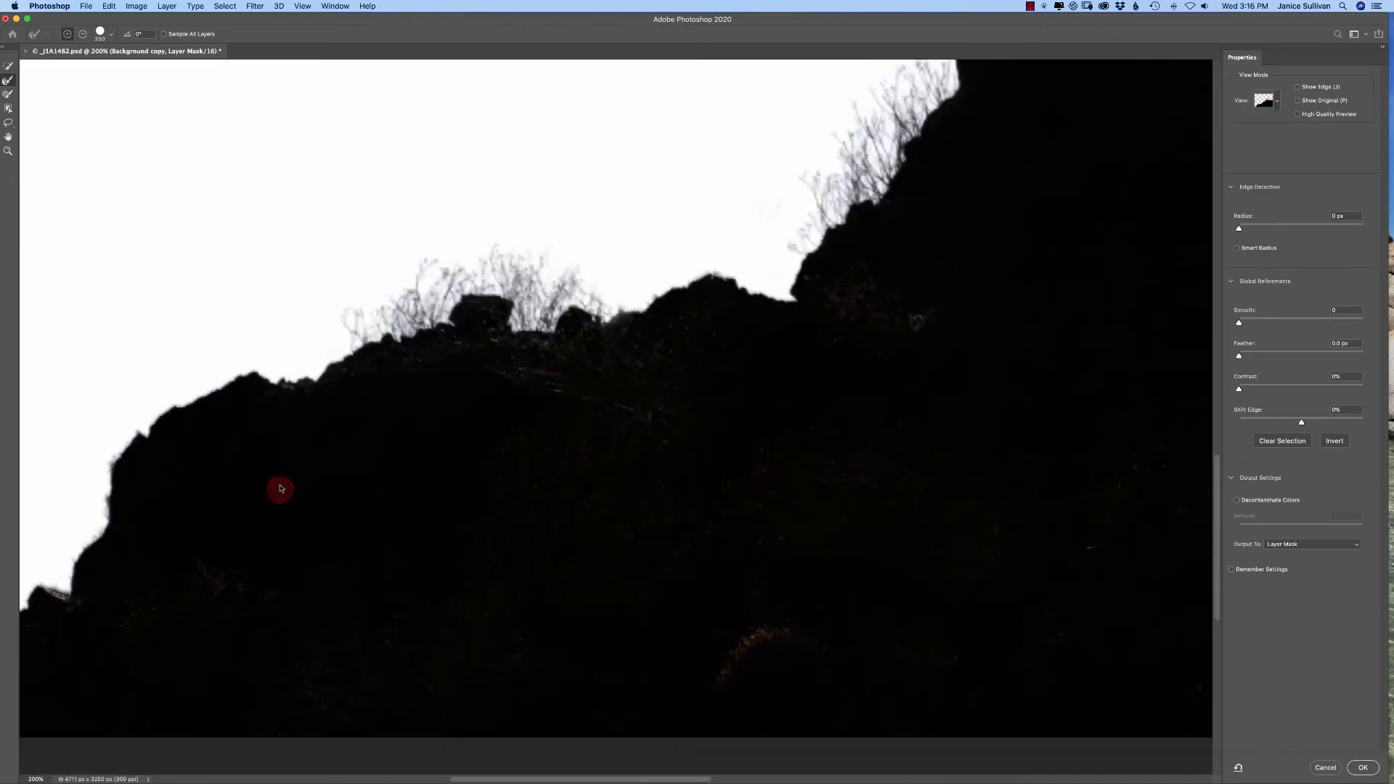
pyautogui.moveTo(282, 489); pyautogui.dragTo(807, 201)
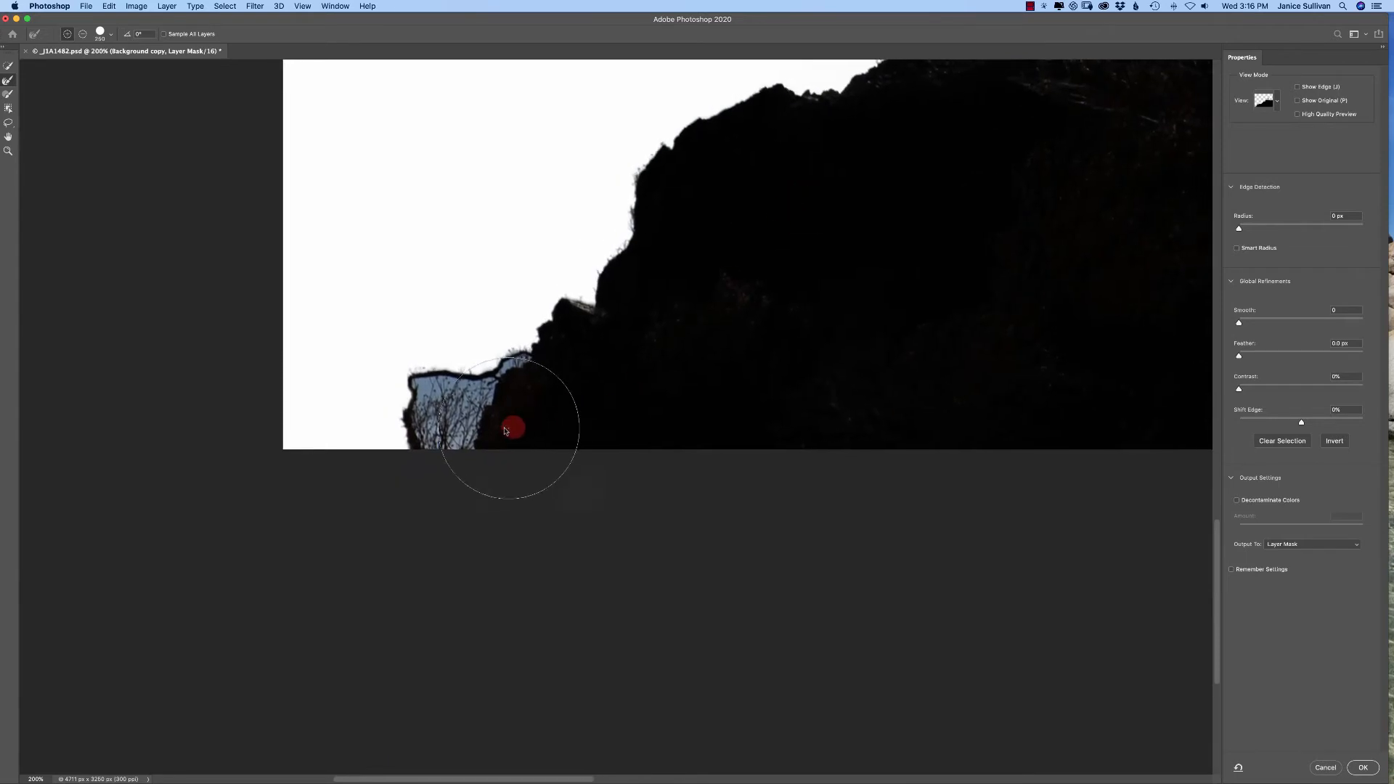
pyautogui.moveTo(506, 431)
pyautogui.mouseDown()
pyautogui.moveTo(415, 369)
pyautogui.moveTo(378, 300)
pyautogui.moveTo(383, 252)
pyautogui.moveTo(461, 250)
pyautogui.moveTo(514, 423)
pyautogui.moveTo(389, 413)
pyautogui.mouseUp()
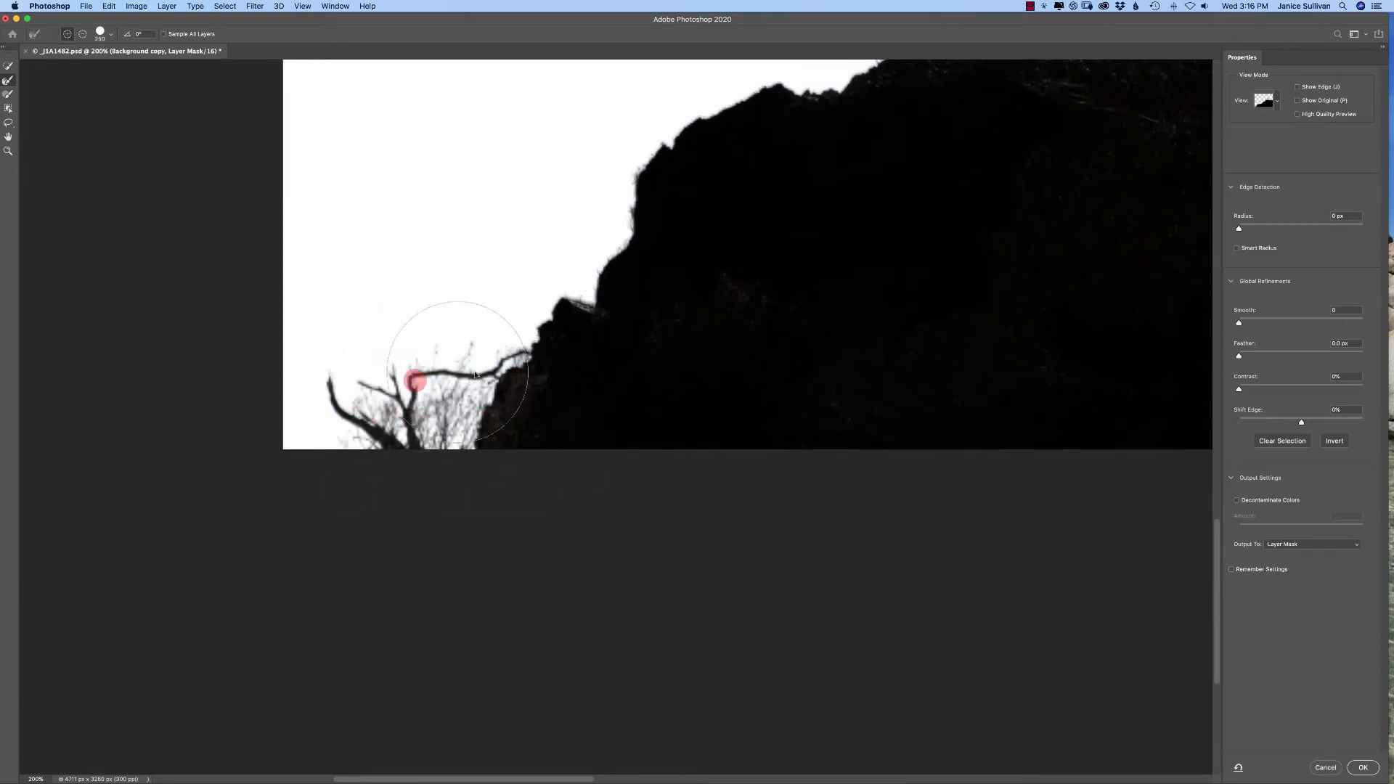
pyautogui.moveTo(476, 375)
pyautogui.mouseDown()
pyautogui.moveTo(745, 341)
pyautogui.moveTo(726, 390)
pyautogui.mouseUp()
pyautogui.moveTo(616, 406)
pyautogui.mouseDown()
pyautogui.moveTo(454, 434)
pyautogui.moveTo(391, 410)
pyautogui.moveTo(332, 347)
pyautogui.moveTo(322, 254)
pyautogui.moveTo(519, 249)
pyautogui.moveTo(646, 383)
pyautogui.moveTo(612, 415)
pyautogui.moveTo(630, 415)
pyautogui.moveTo(426, 370)
pyautogui.moveTo(369, 318)
pyautogui.mouseUp()
pyautogui.moveTo(593, 230); pyautogui.dragTo(873, 274)
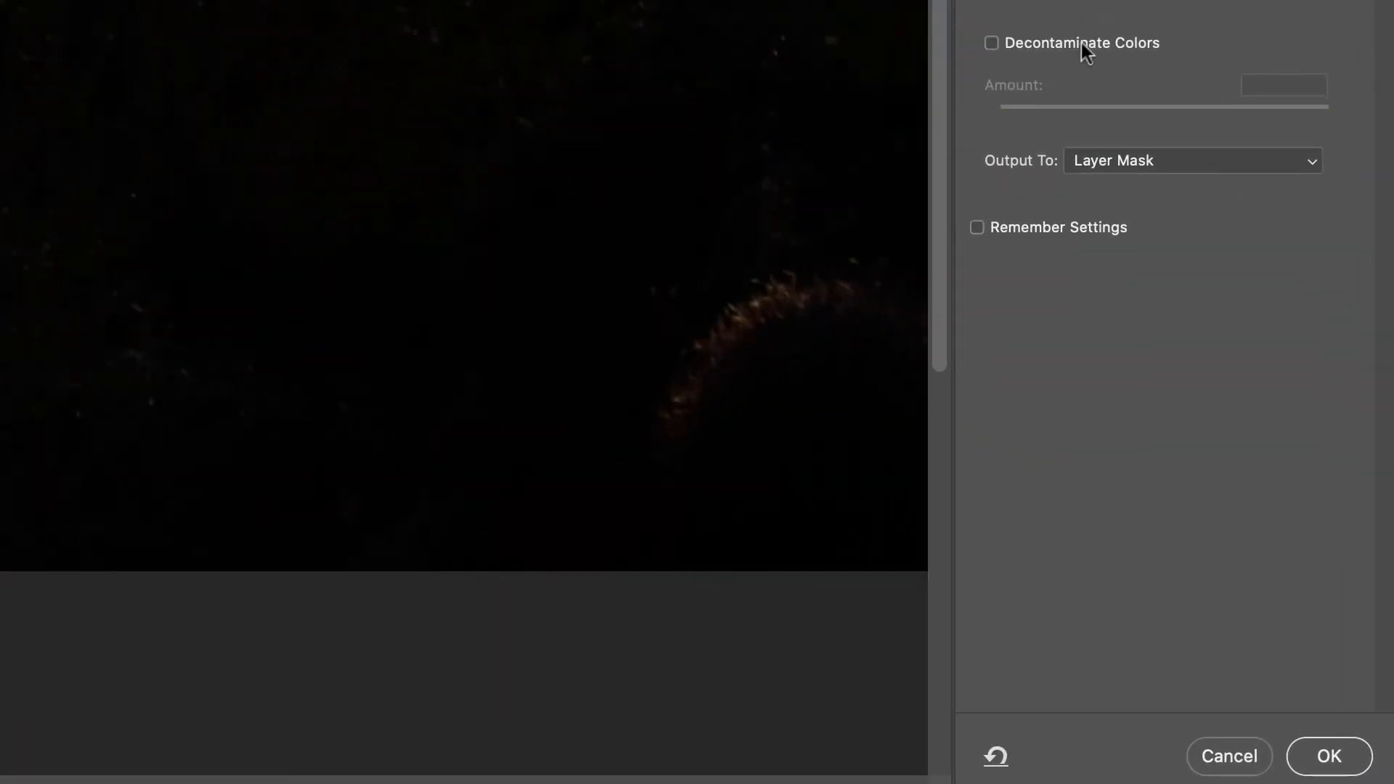
# Toggle Decontaminate Colors to compare the edges of the heron and nearby twigs, leaving it on at 100%
pyautogui.click(1003, 43)
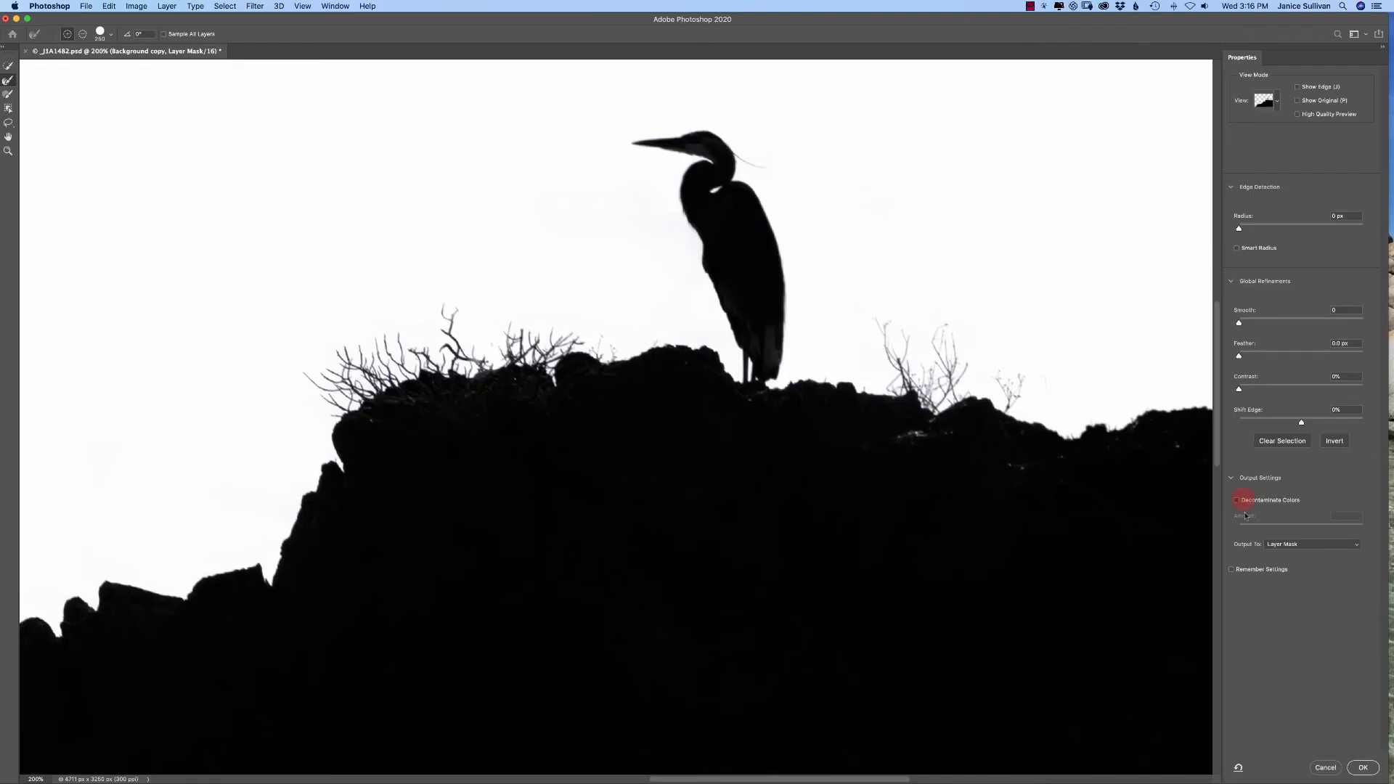
pyautogui.click(1237, 500)
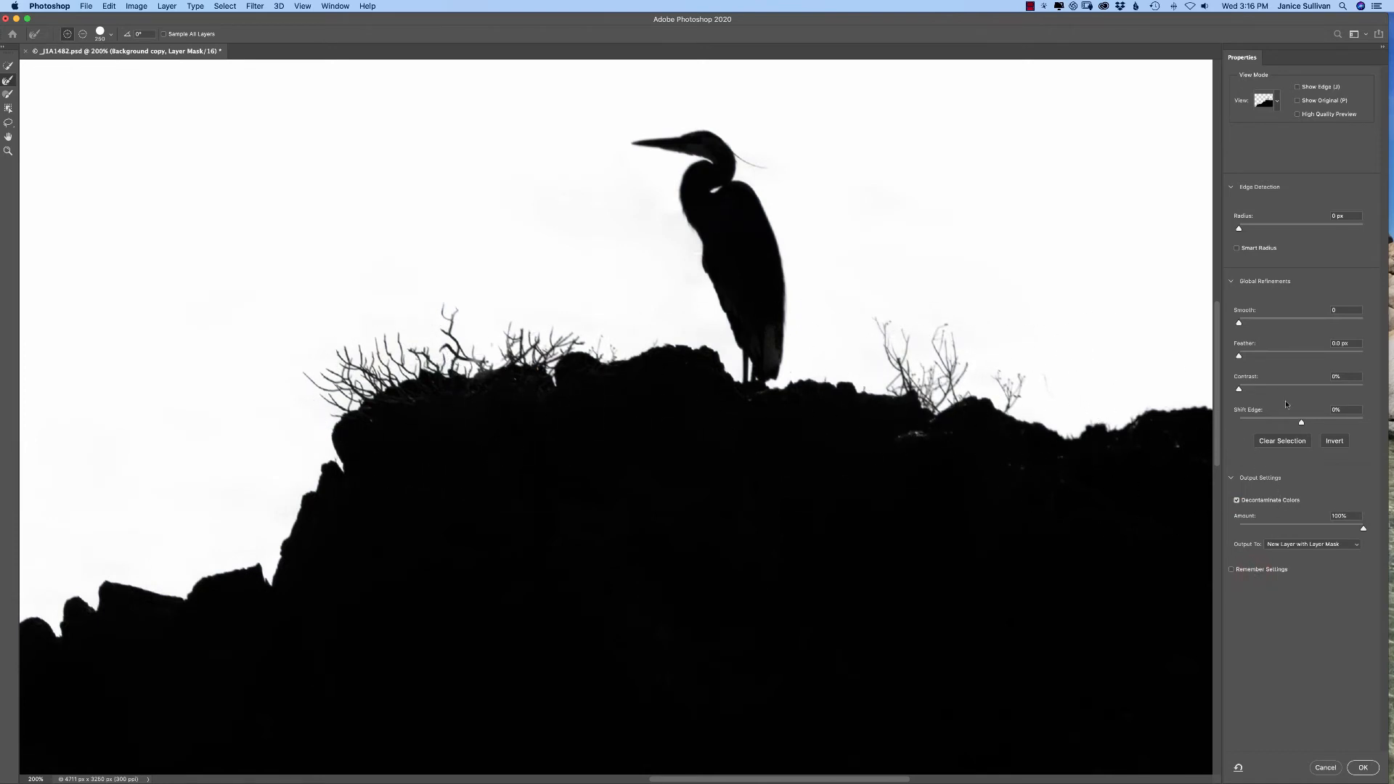
pyautogui.click(1237, 500)
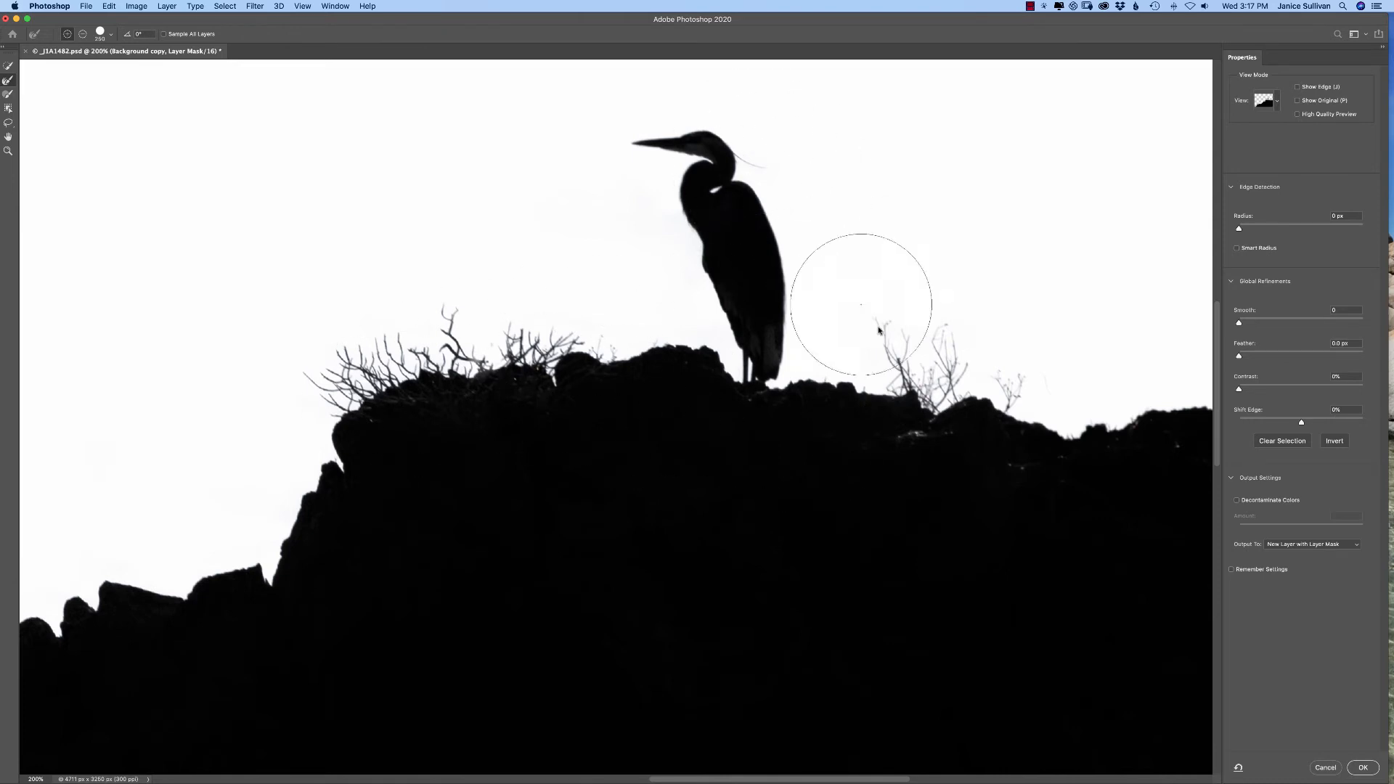
pyautogui.click(1237, 500)
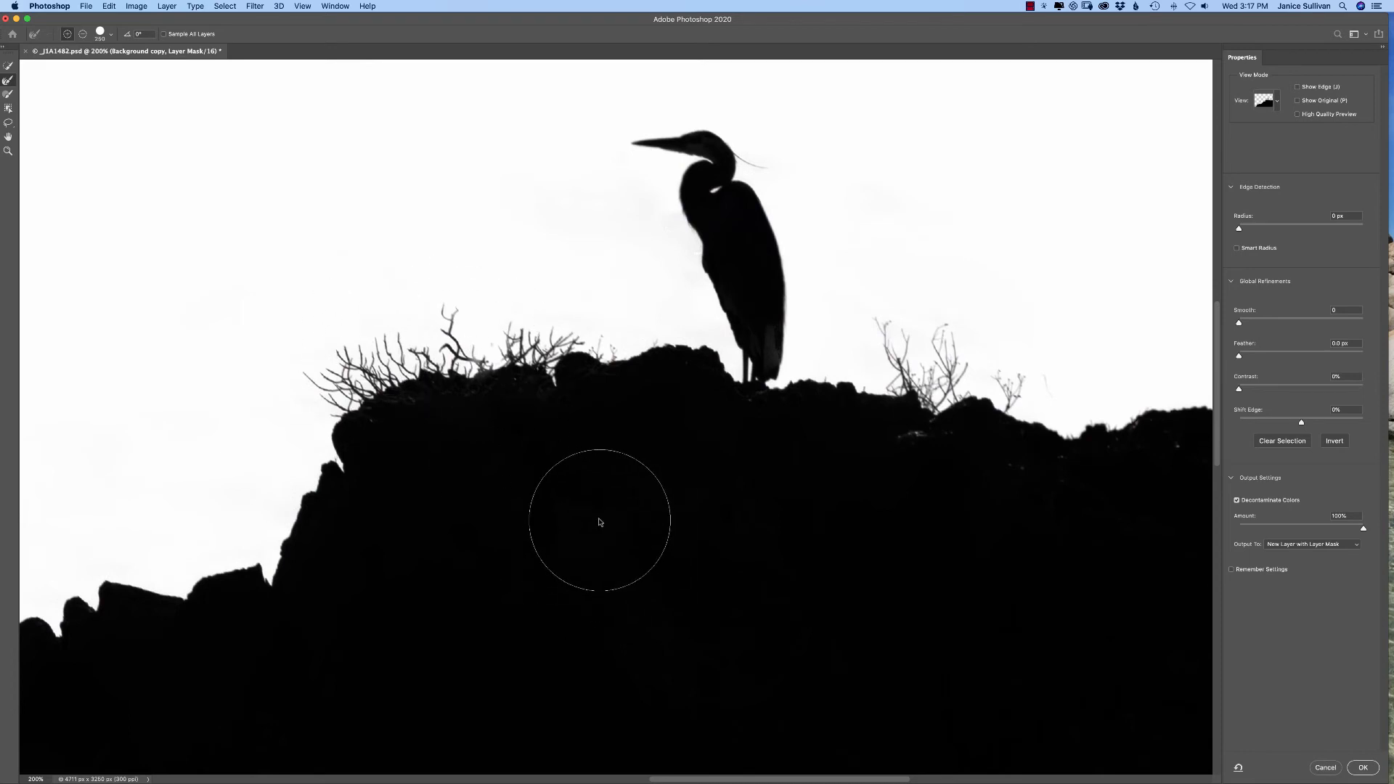
# Compare the twigs along the lower slope without and with Decontaminate Colors
pyautogui.moveTo(626, 503); pyautogui.dragTo(964, 318)
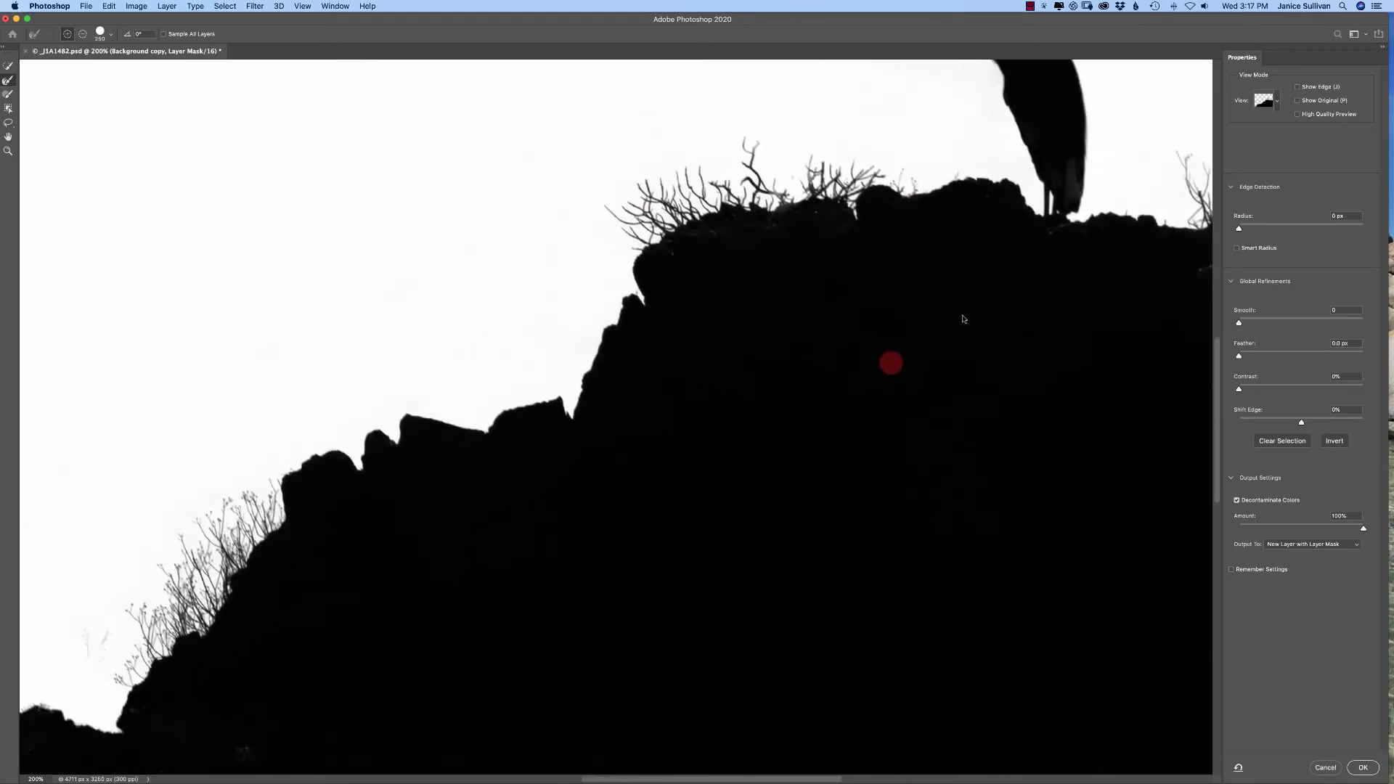
pyautogui.moveTo(558, 556)
pyautogui.mouseDown()
pyautogui.moveTo(906, 338)
pyautogui.moveTo(1028, 314)
pyautogui.moveTo(1056, 378)
pyautogui.mouseUp()
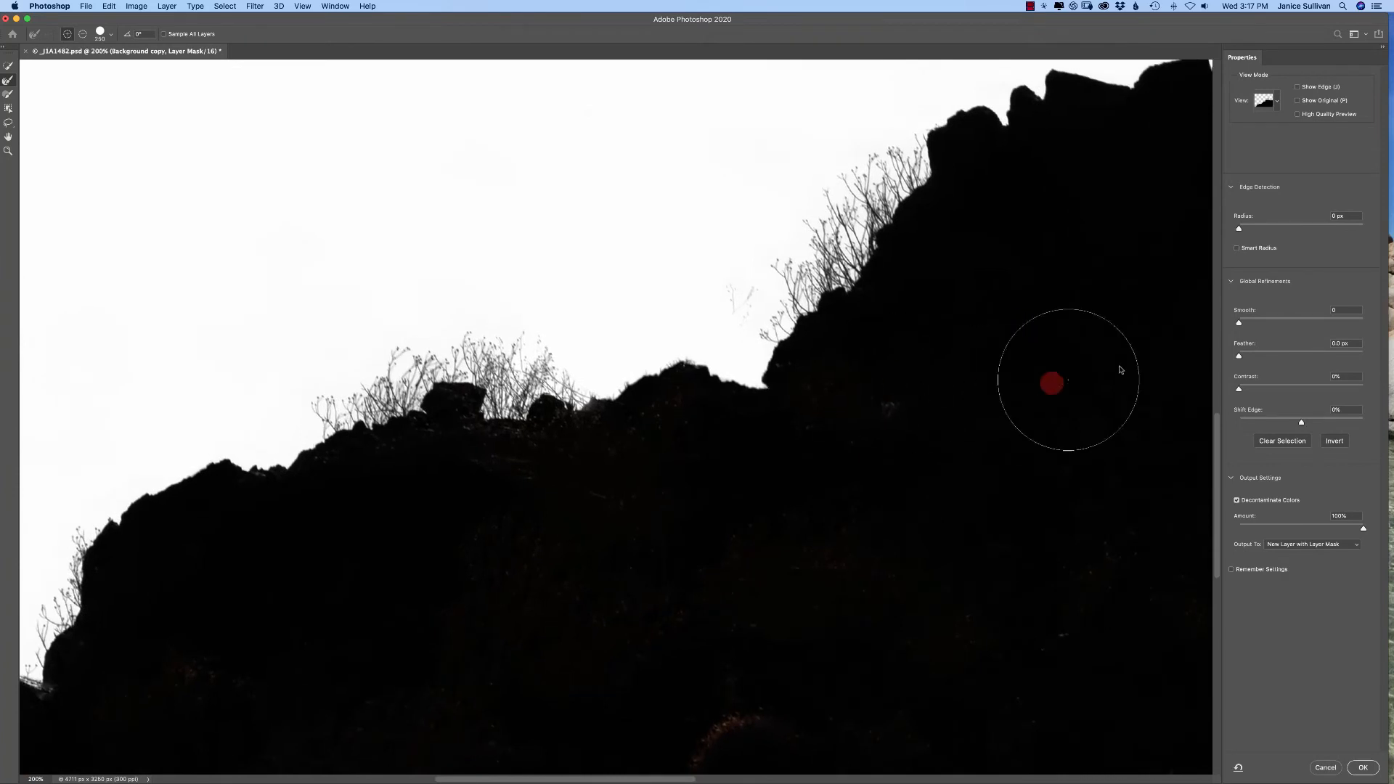
pyautogui.click(1237, 500)
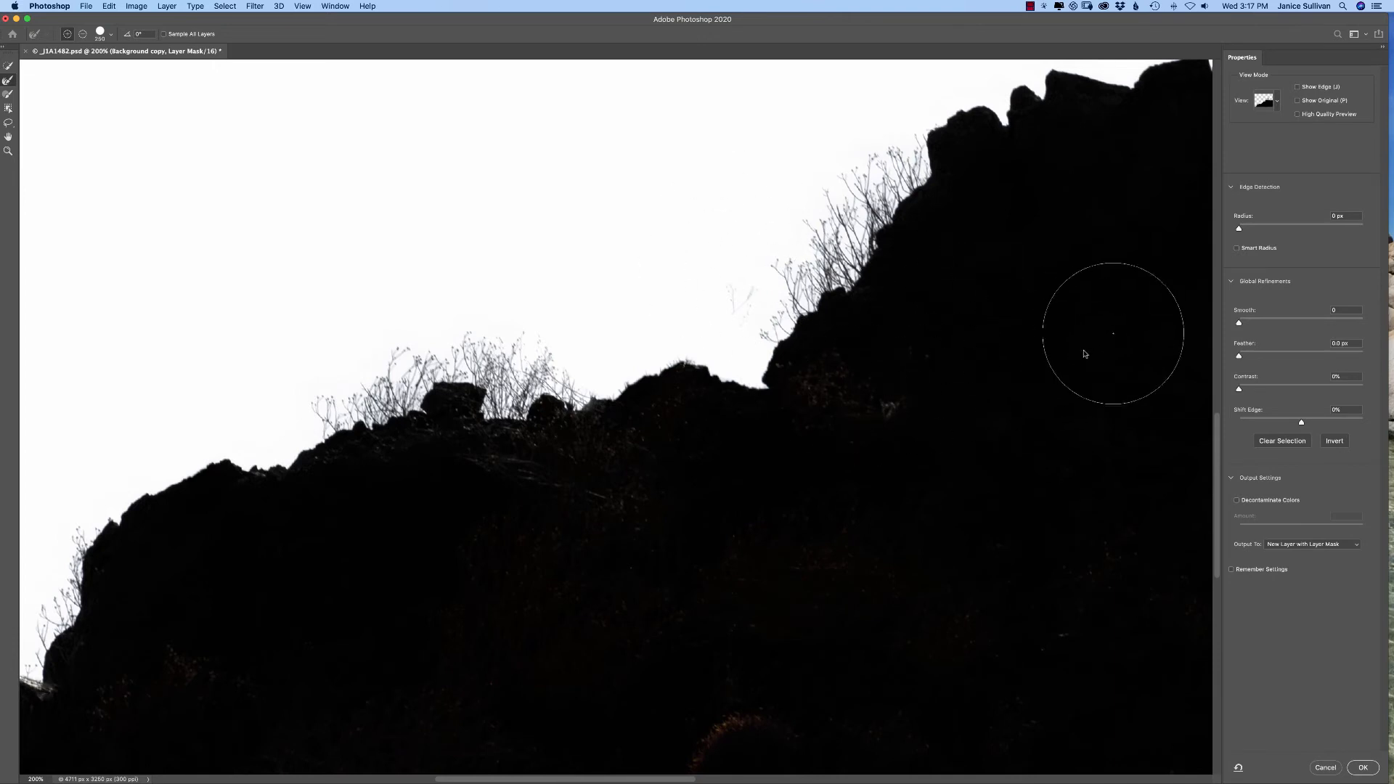
pyautogui.click(1237, 500)
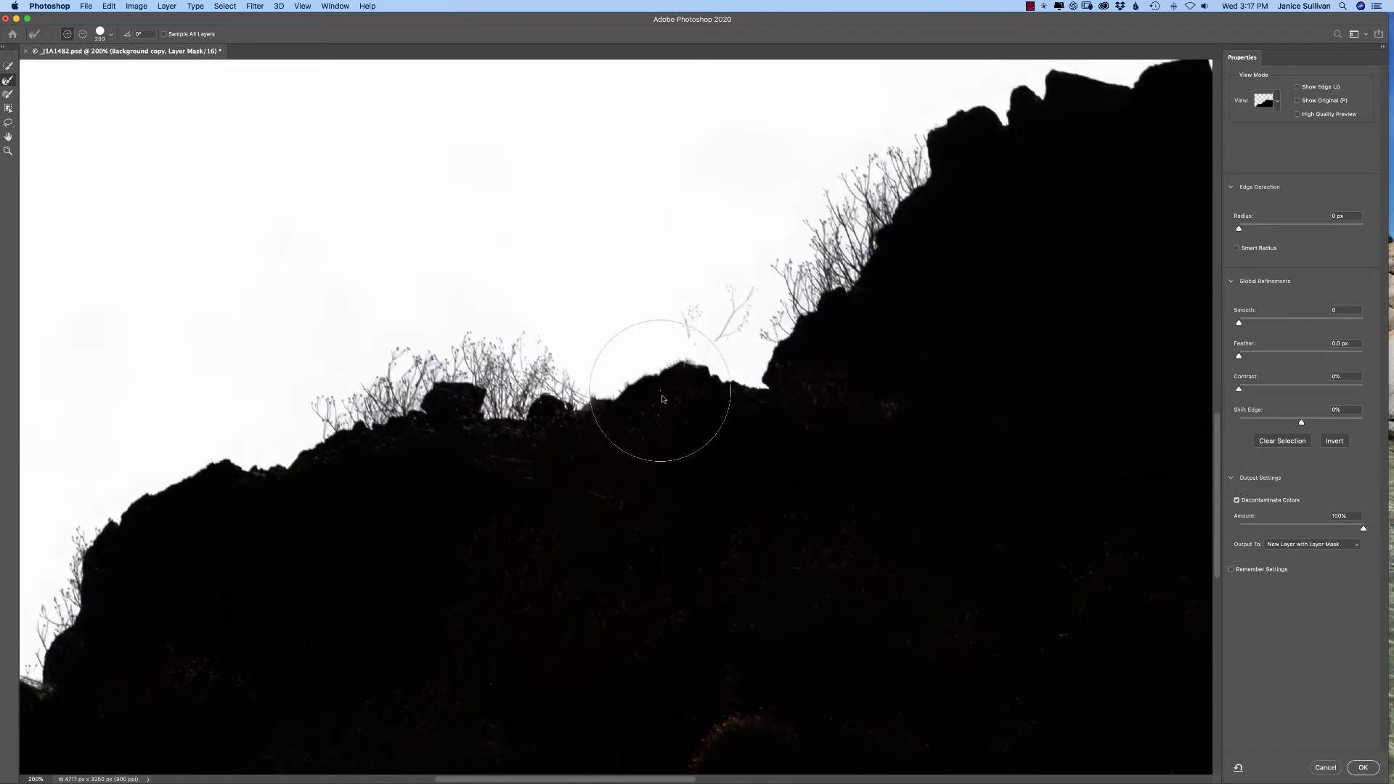
# Brush with the Refine Edge tool over the missing twigs above the rocks in the dip of the lower slope
pyautogui.moveTo(663, 395)
pyautogui.mouseDown()
pyautogui.moveTo(722, 212)
pyautogui.moveTo(744, 379)
pyautogui.mouseUp()
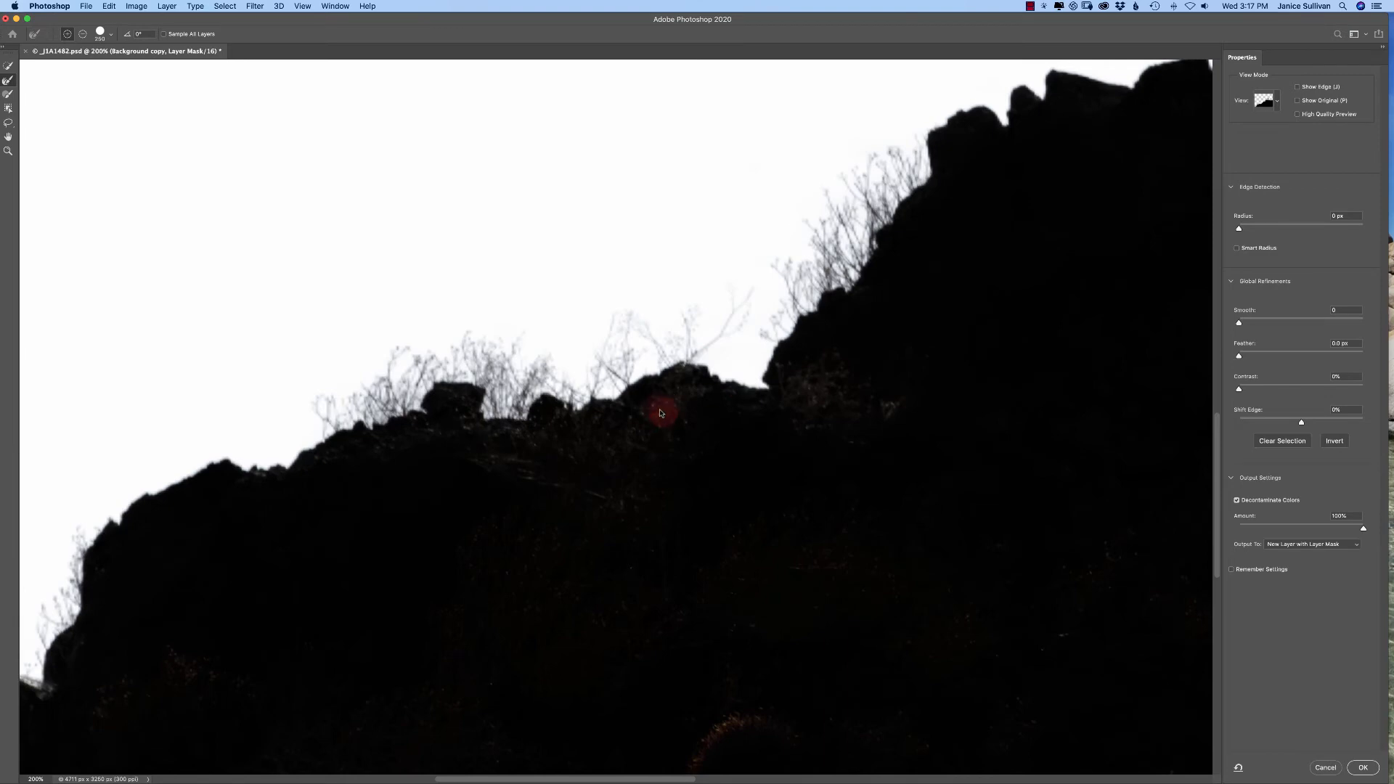
pyautogui.moveTo(669, 401)
pyautogui.mouseDown()
pyautogui.moveTo(720, 256)
pyautogui.moveTo(791, 389)
pyautogui.moveTo(756, 403)
pyautogui.moveTo(735, 312)
pyautogui.mouseUp()
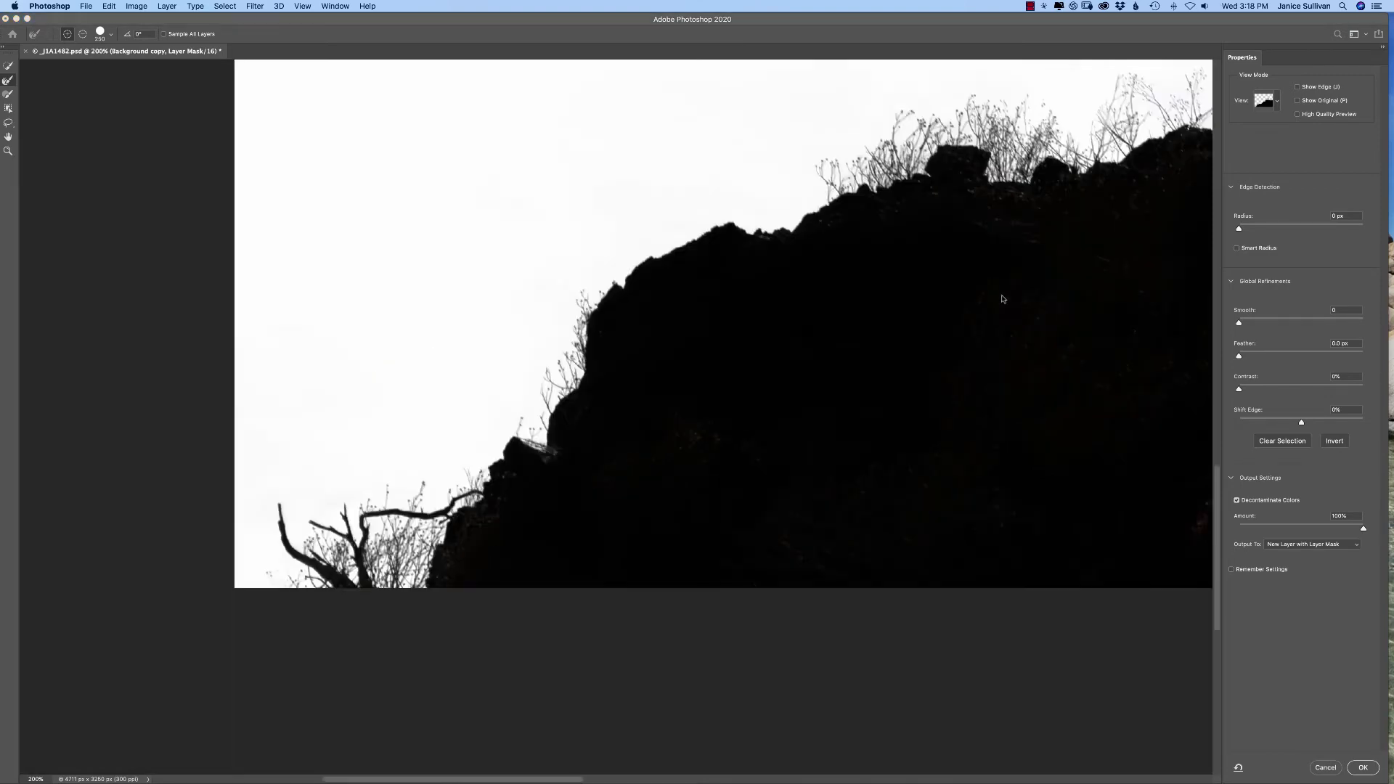
pyautogui.moveTo(994, 280)
pyautogui.mouseDown()
pyautogui.moveTo(990, 261)
pyautogui.moveTo(853, 364)
pyautogui.moveTo(869, 362)
pyautogui.moveTo(778, 464)
pyautogui.moveTo(834, 460)
pyautogui.moveTo(802, 387)
pyautogui.moveTo(872, 345)
pyautogui.mouseUp()
pyautogui.click(931, 330)
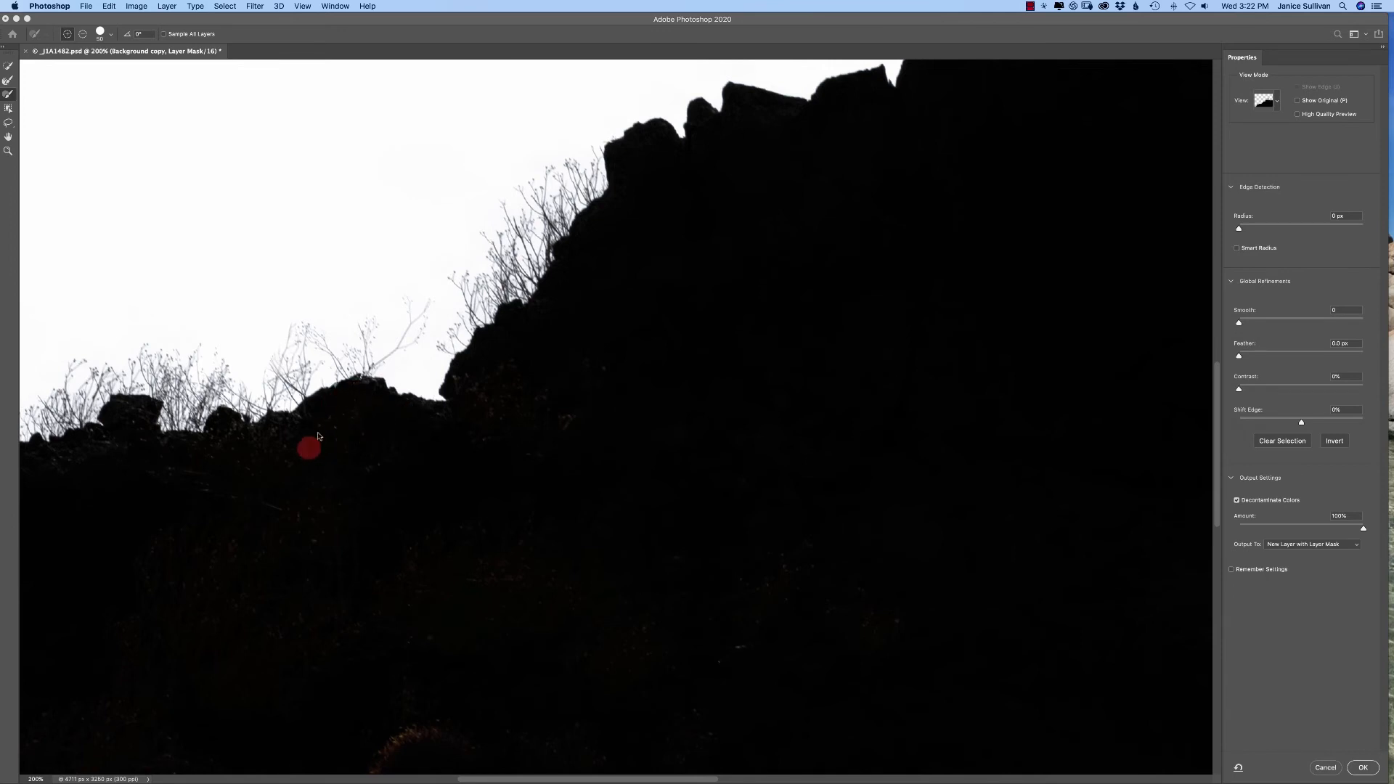
# Paint the mask among the lower slope's twigs with the Brush tool in add and subtract modes, and recover the twigs with Refine Edge
pyautogui.click(289, 416)
pyautogui.moveTo(303, 428); pyautogui.dragTo(287, 361)
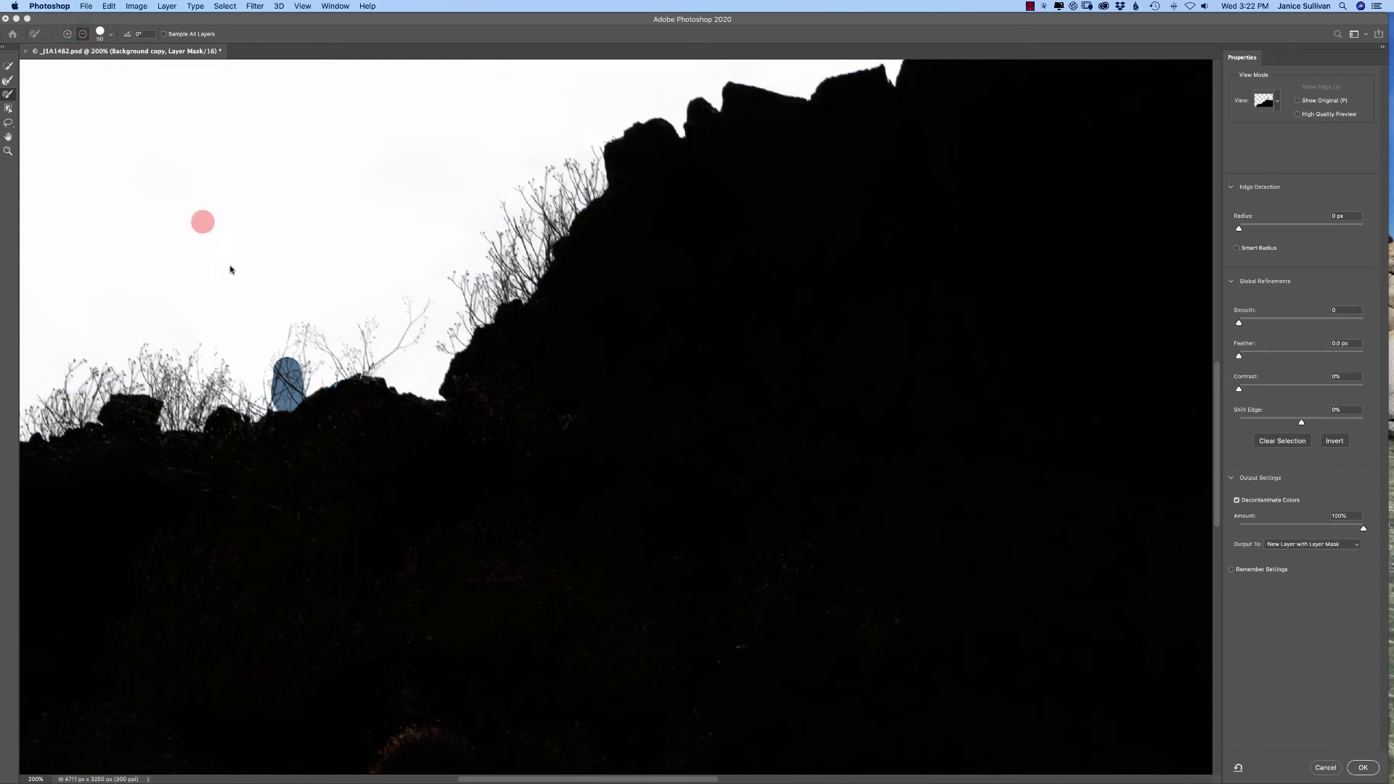
pyautogui.moveTo(285, 361)
pyautogui.mouseDown()
pyautogui.moveTo(277, 399)
pyautogui.moveTo(294, 361)
pyautogui.moveTo(302, 393)
pyautogui.moveTo(268, 377)
pyautogui.moveTo(386, 305)
pyautogui.moveTo(374, 363)
pyautogui.mouseUp()
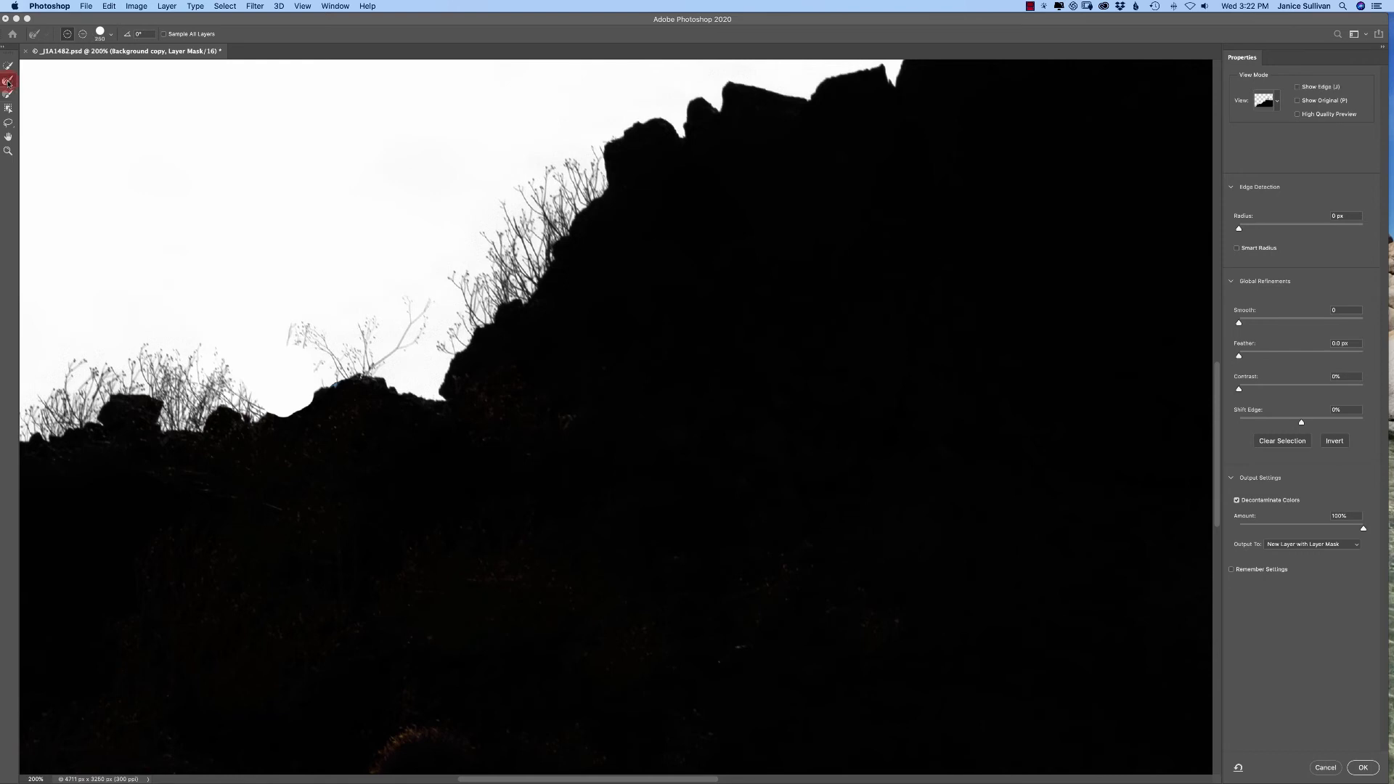
pyautogui.click(313, 469)
pyautogui.moveTo(313, 469); pyautogui.dragTo(253, 311)
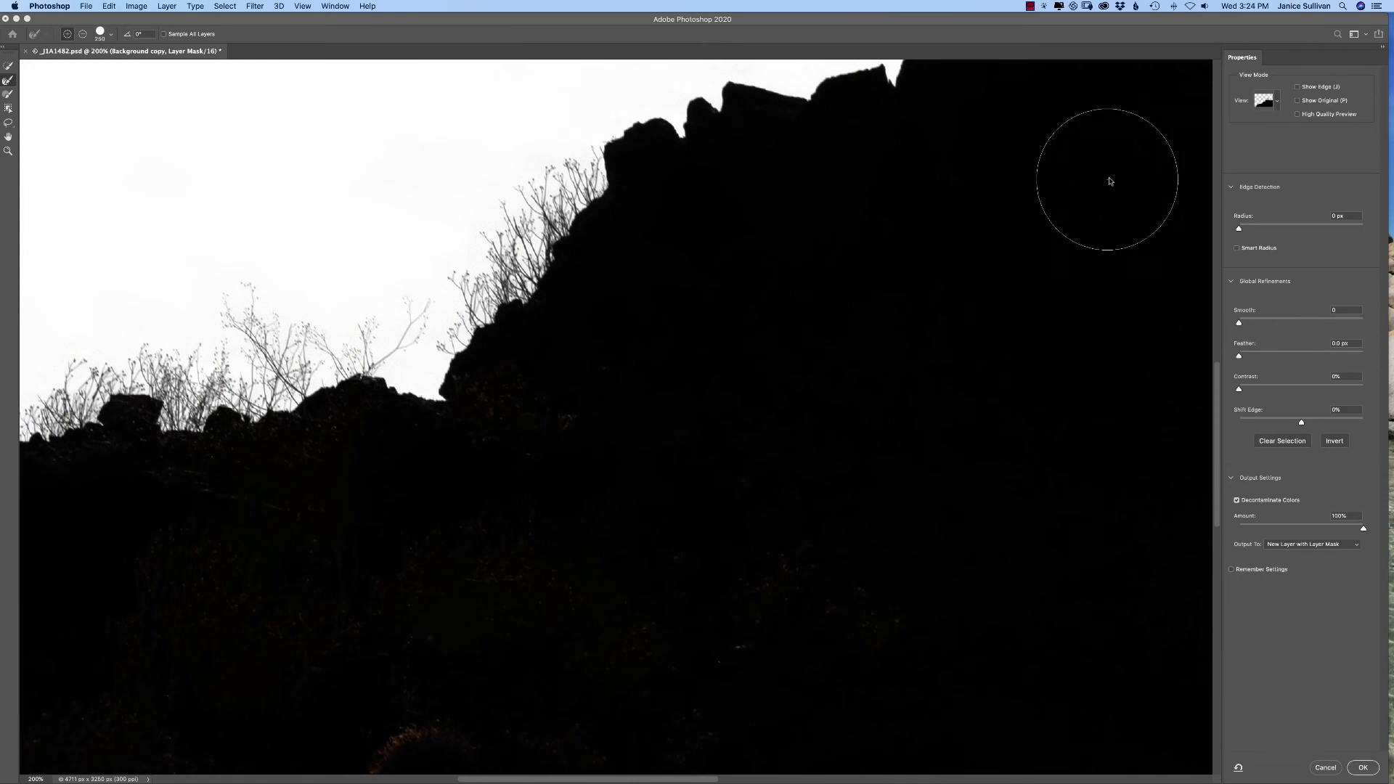
# Reduce the size of the Refine Edge brush for finer work along the rock ridge
pyautogui.press('[')
pyautogui.press('[')
pyautogui.press('[')
pyautogui.press('[')
pyautogui.press('[')
pyautogui.press('[')
pyautogui.press('[')
pyautogui.press('[')
pyautogui.moveTo(712, 212); pyautogui.dragTo(747, 352)
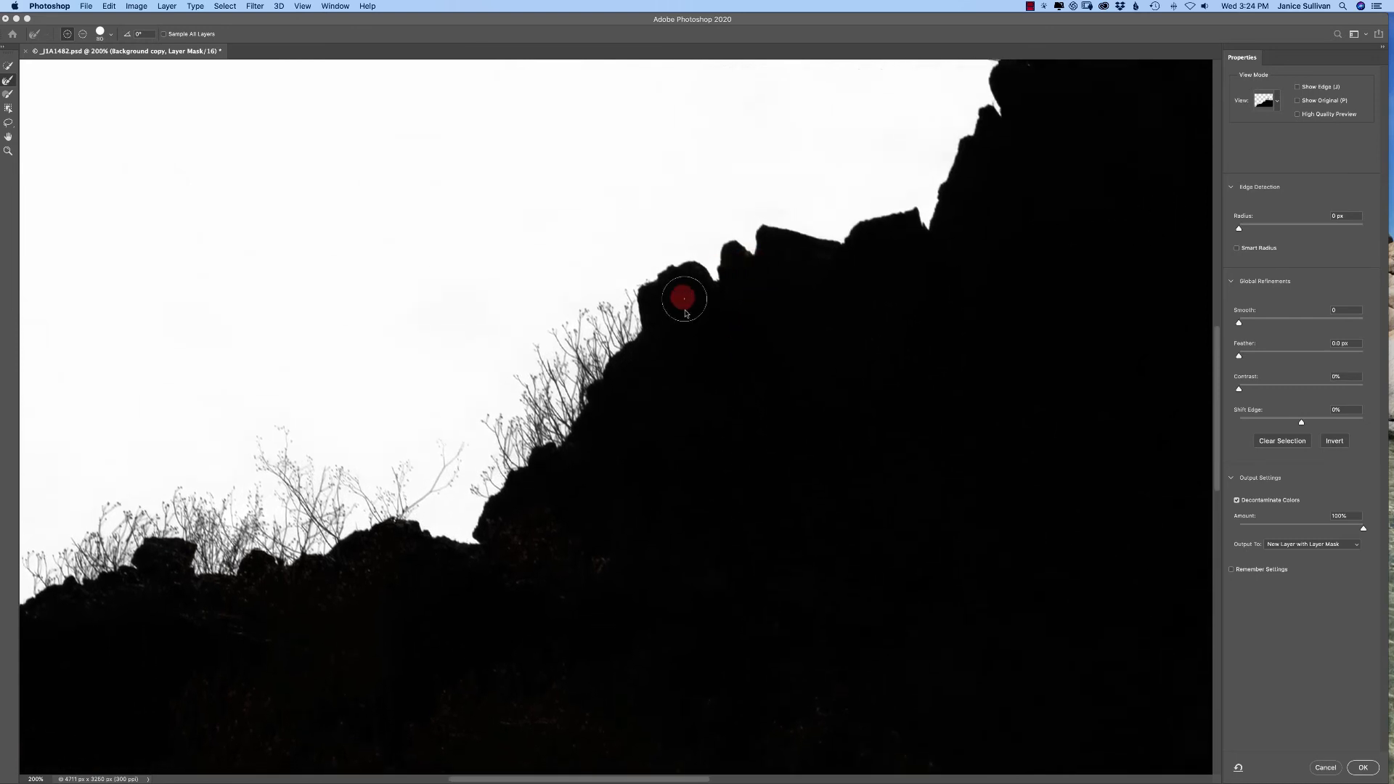
pyautogui.moveTo(636, 345); pyautogui.dragTo(663, 377)
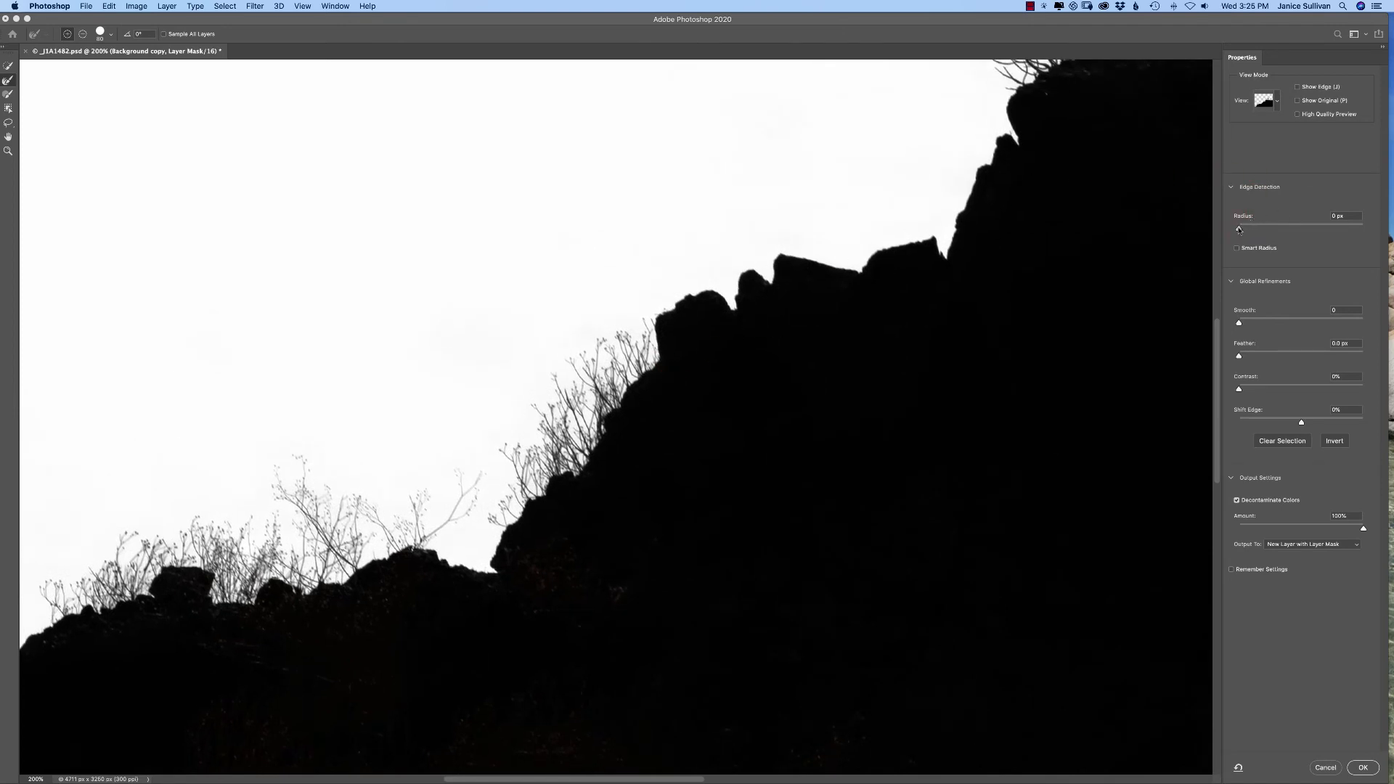
# Turn on Smart Radius for edge detection, keeping the radius at 0 px, and bring the heron into view
pyautogui.click(1238, 248)
pyautogui.moveTo(651, 375)
pyautogui.mouseDown()
pyautogui.moveTo(640, 332)
pyautogui.moveTo(635, 356)
pyautogui.moveTo(622, 331)
pyautogui.moveTo(645, 374)
pyautogui.moveTo(653, 346)
pyautogui.moveTo(724, 486)
pyautogui.moveTo(756, 423)
pyautogui.mouseUp()
pyautogui.moveTo(1039, 246); pyautogui.dragTo(789, 573)
pyautogui.moveTo(1038, 345); pyautogui.dragTo(809, 386)
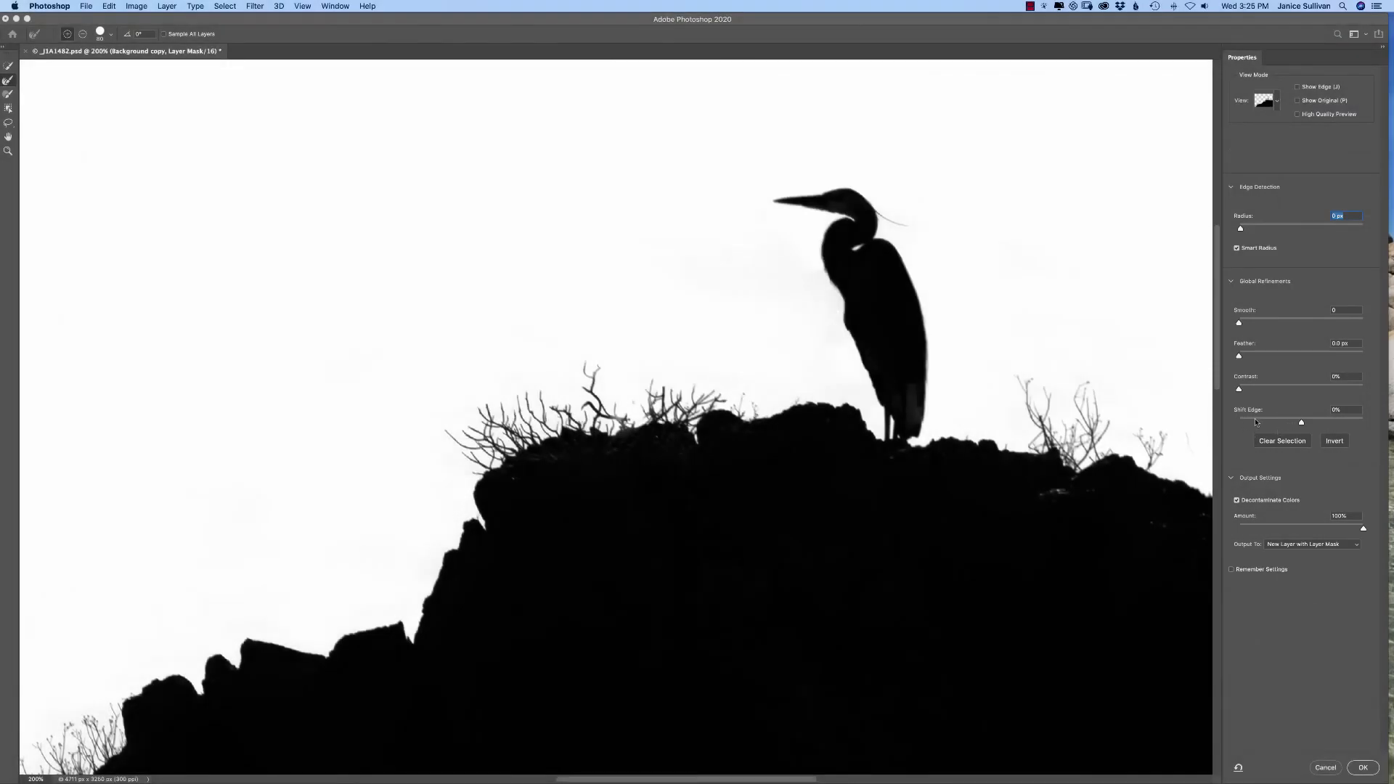
# Try strongly negative and positive Shift Edge values on the heron, rocks and twigs, and reset Shift Edge to 0%
pyautogui.moveTo(1302, 424); pyautogui.dragTo(1253, 430)
pyautogui.click(1264, 441)
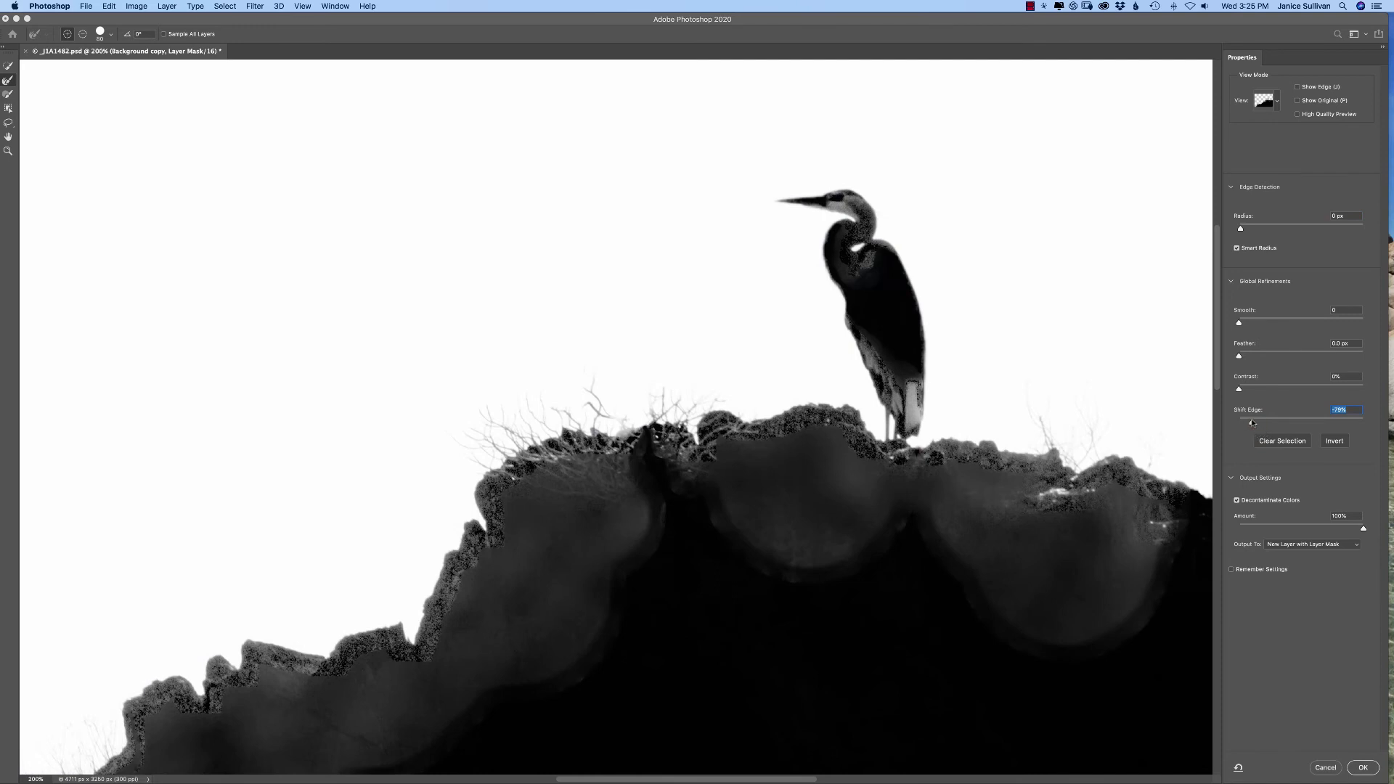
pyautogui.moveTo(1252, 424); pyautogui.dragTo(1269, 423)
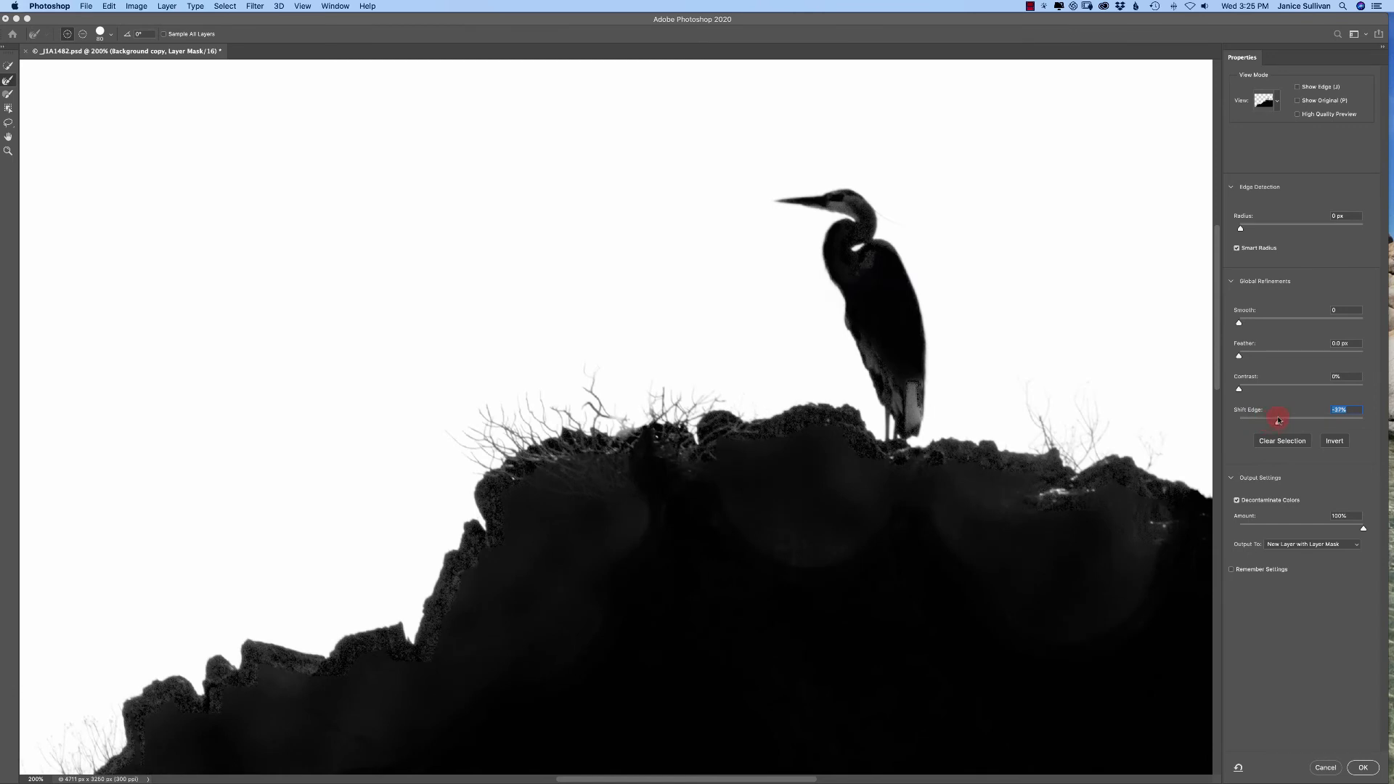
pyautogui.moveTo(1280, 424); pyautogui.dragTo(1351, 419)
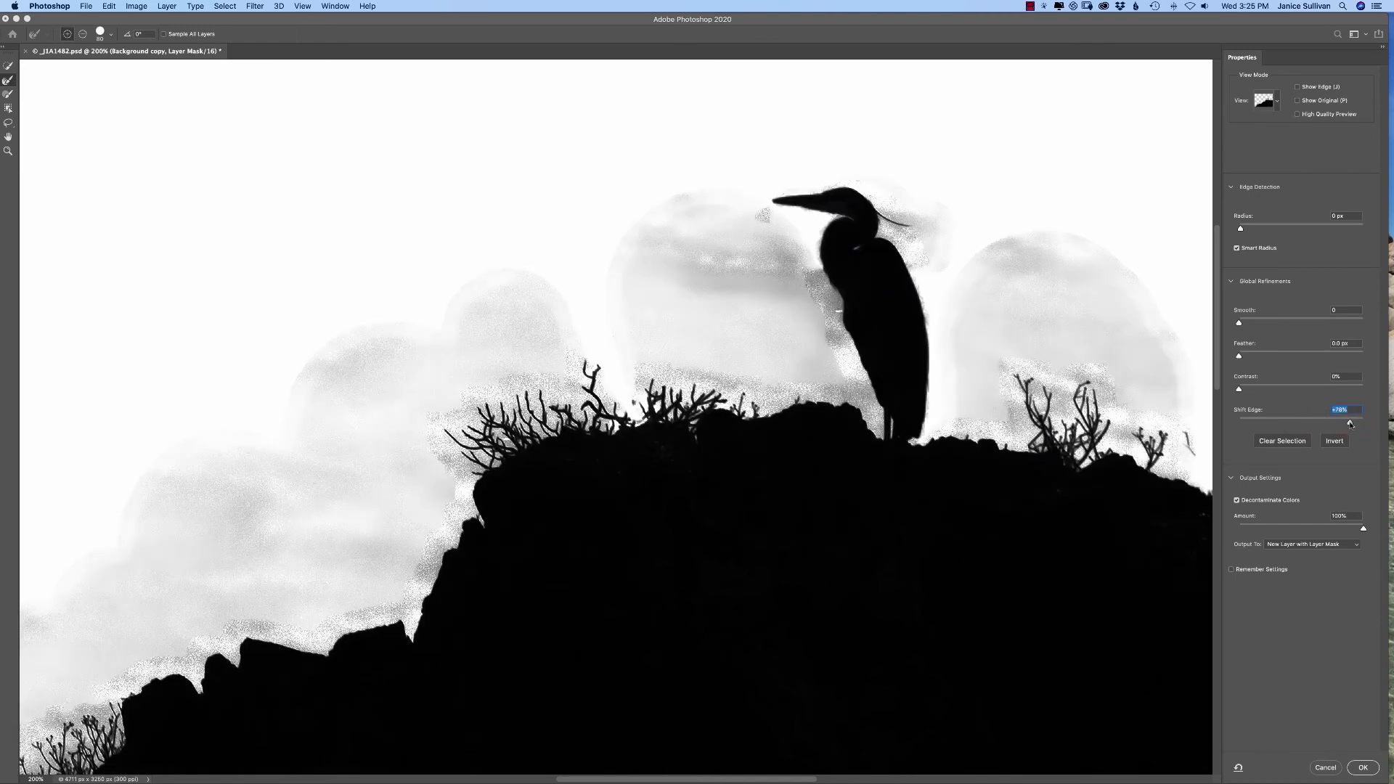
pyautogui.moveTo(1327, 426); pyautogui.dragTo(1335, 422)
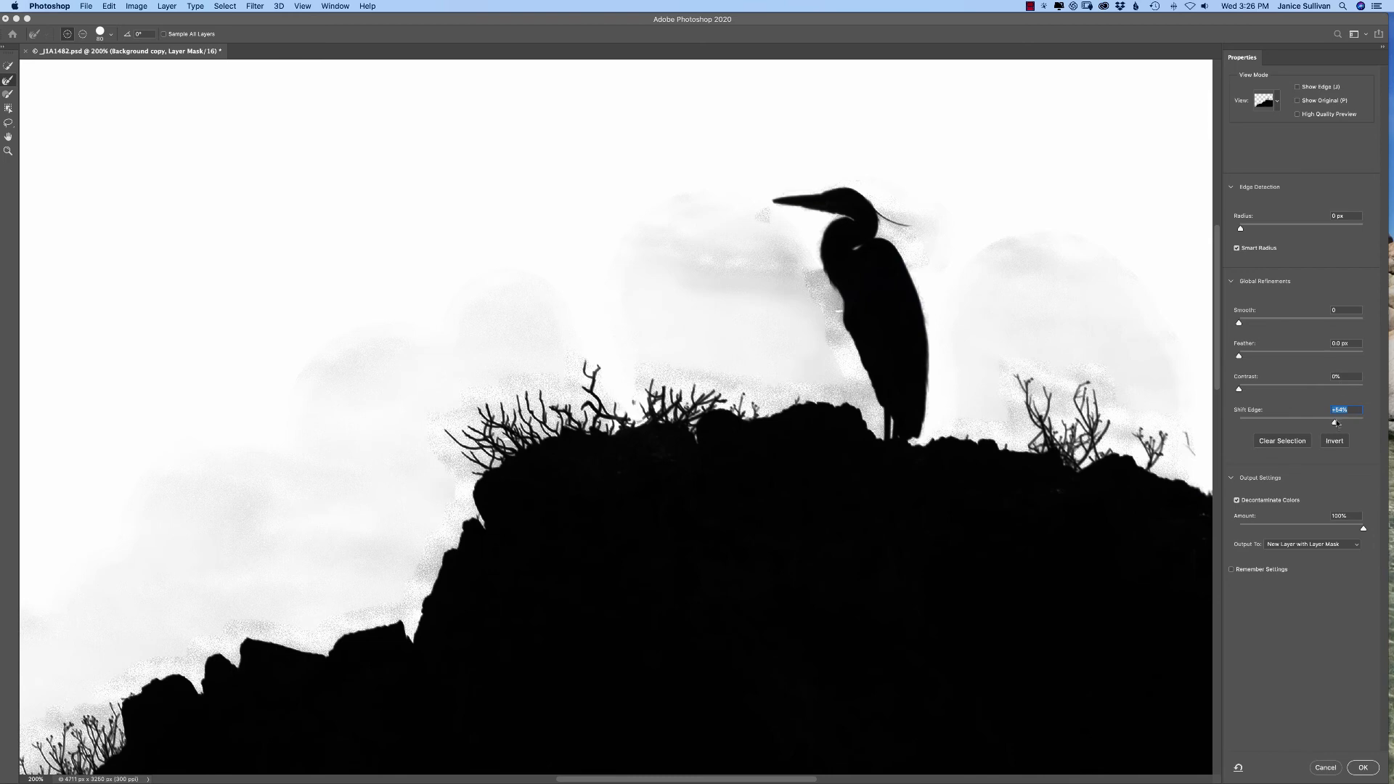
pyautogui.moveTo(1335, 427); pyautogui.dragTo(1291, 427)
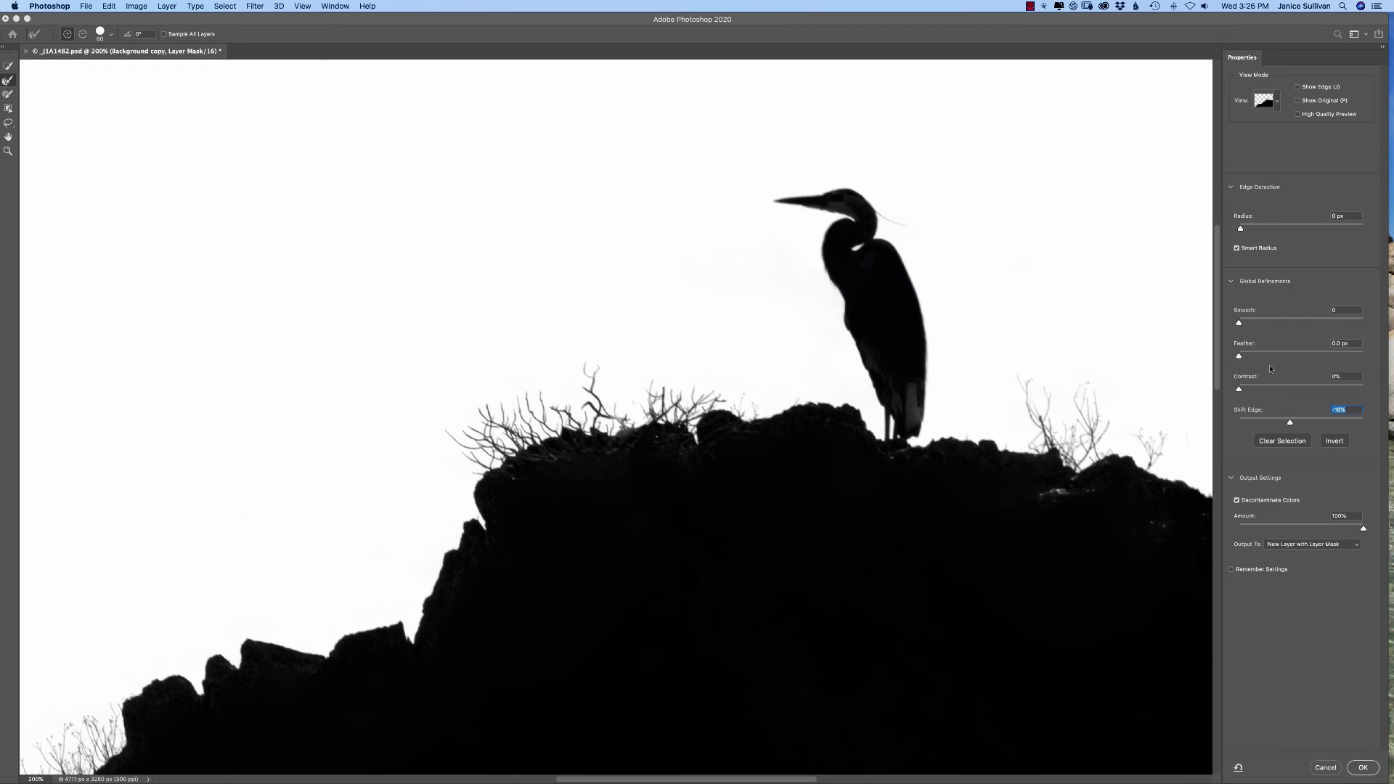
pyautogui.moveTo(1291, 426); pyautogui.dragTo(1286, 423)
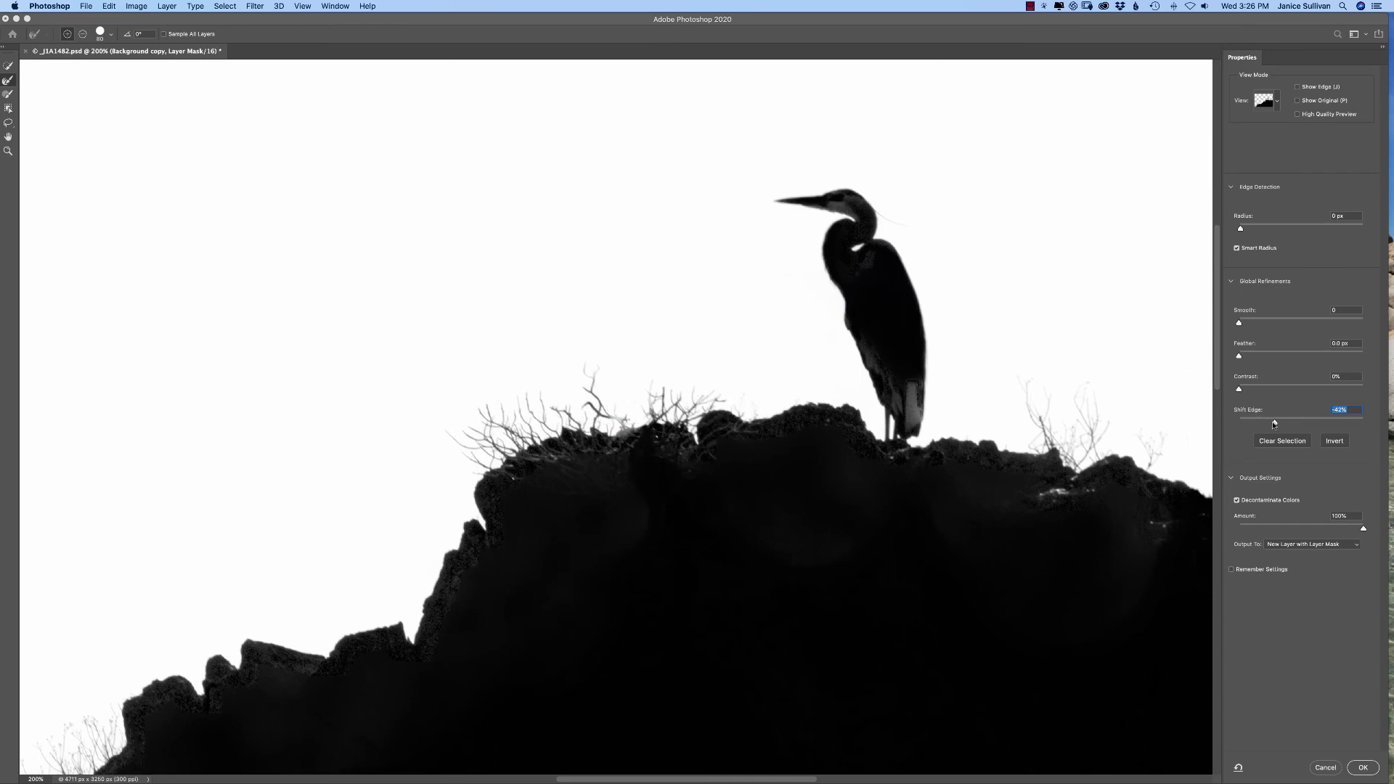
pyautogui.moveTo(1274, 425)
pyautogui.mouseDown()
pyautogui.moveTo(1254, 423)
pyautogui.moveTo(1298, 424)
pyautogui.mouseUp()
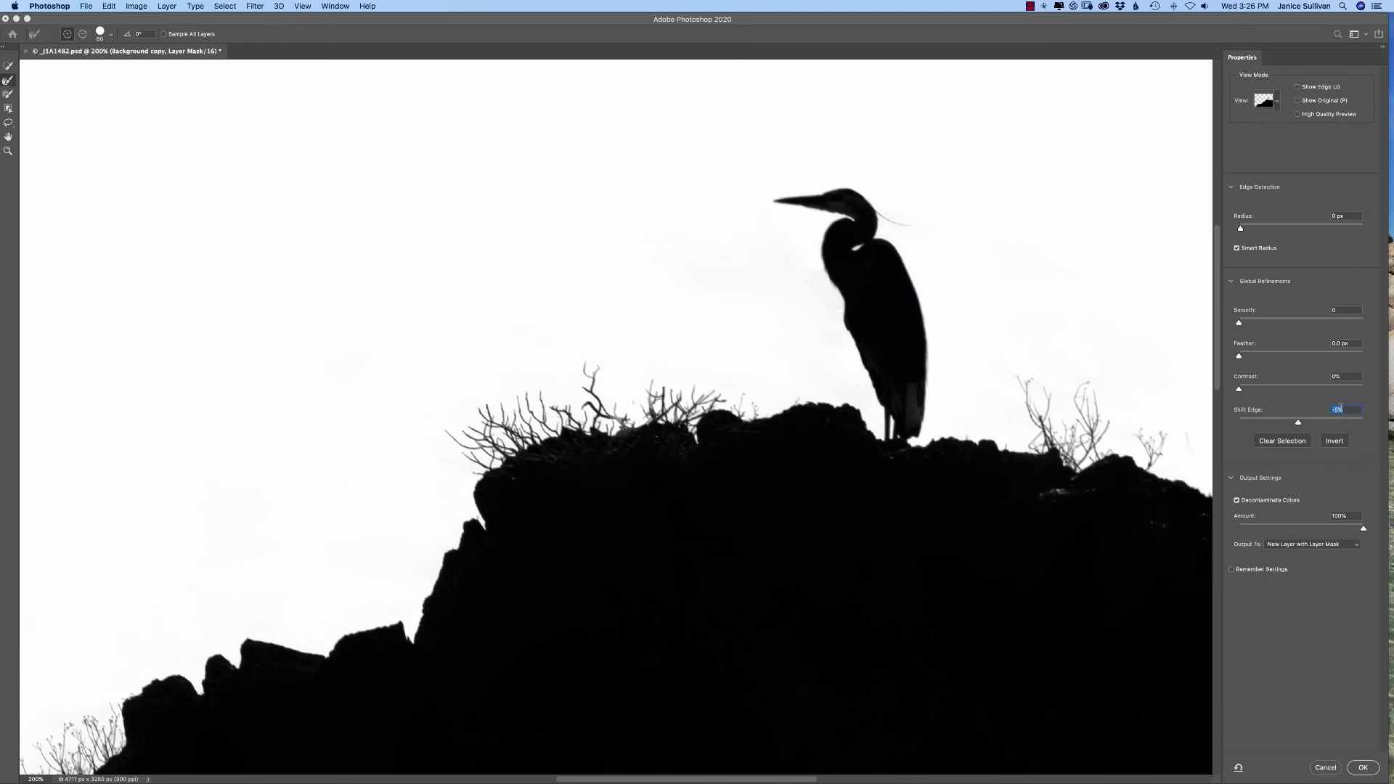
pyautogui.moveTo(1333, 410); pyautogui.dragTo(1356, 408)
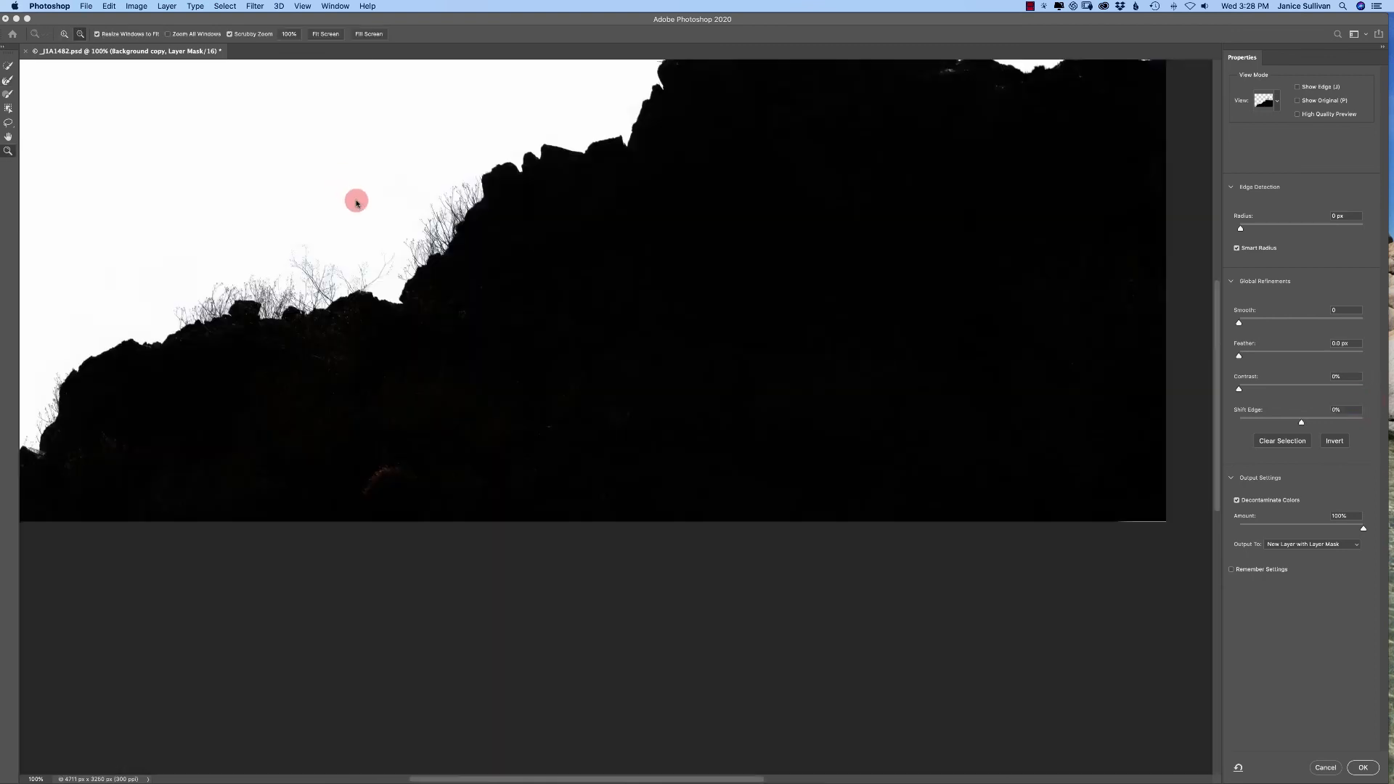
# Output the whole refined selection as a New Layer with Layer Mask and apply Select and Mask
pyautogui.keyDown('alt'); pyautogui.click(426, 255); pyautogui.keyUp('alt')
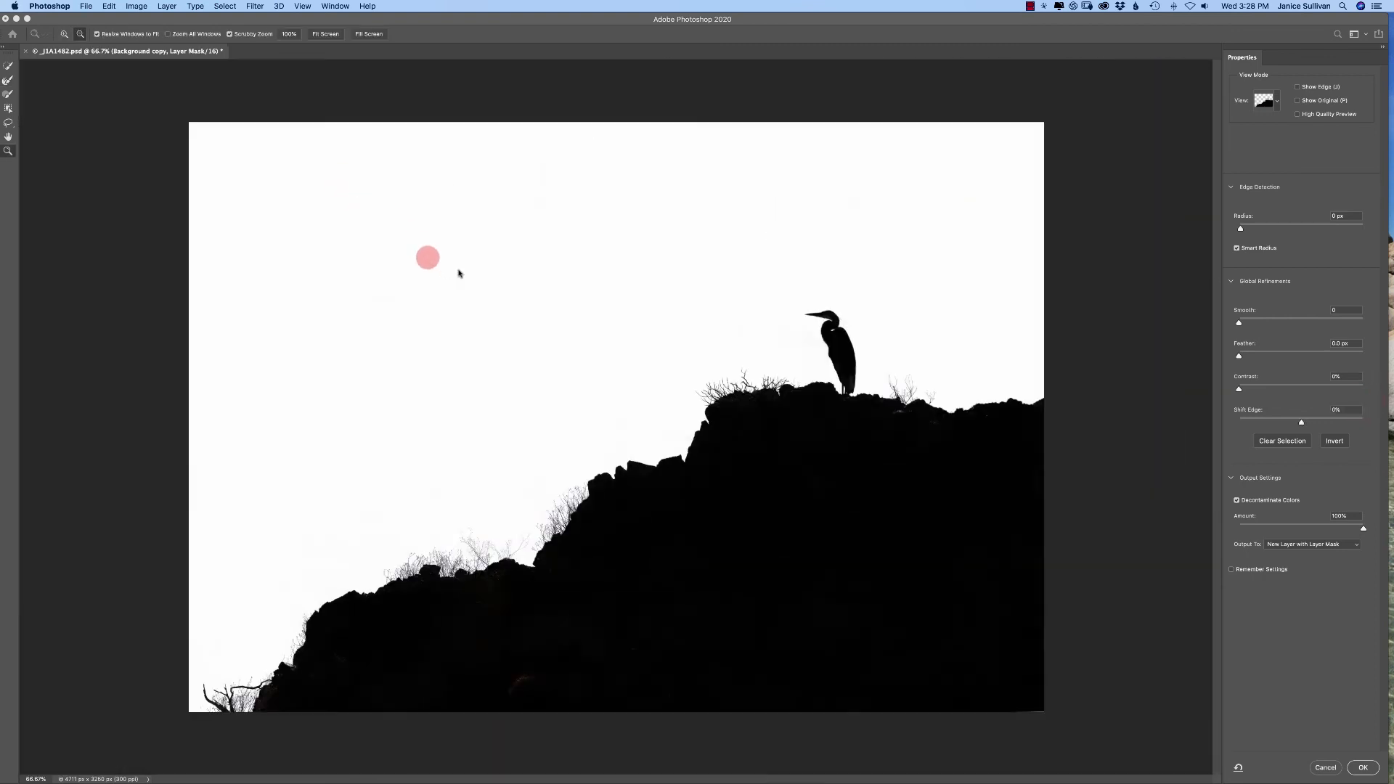
pyautogui.click(1325, 550)
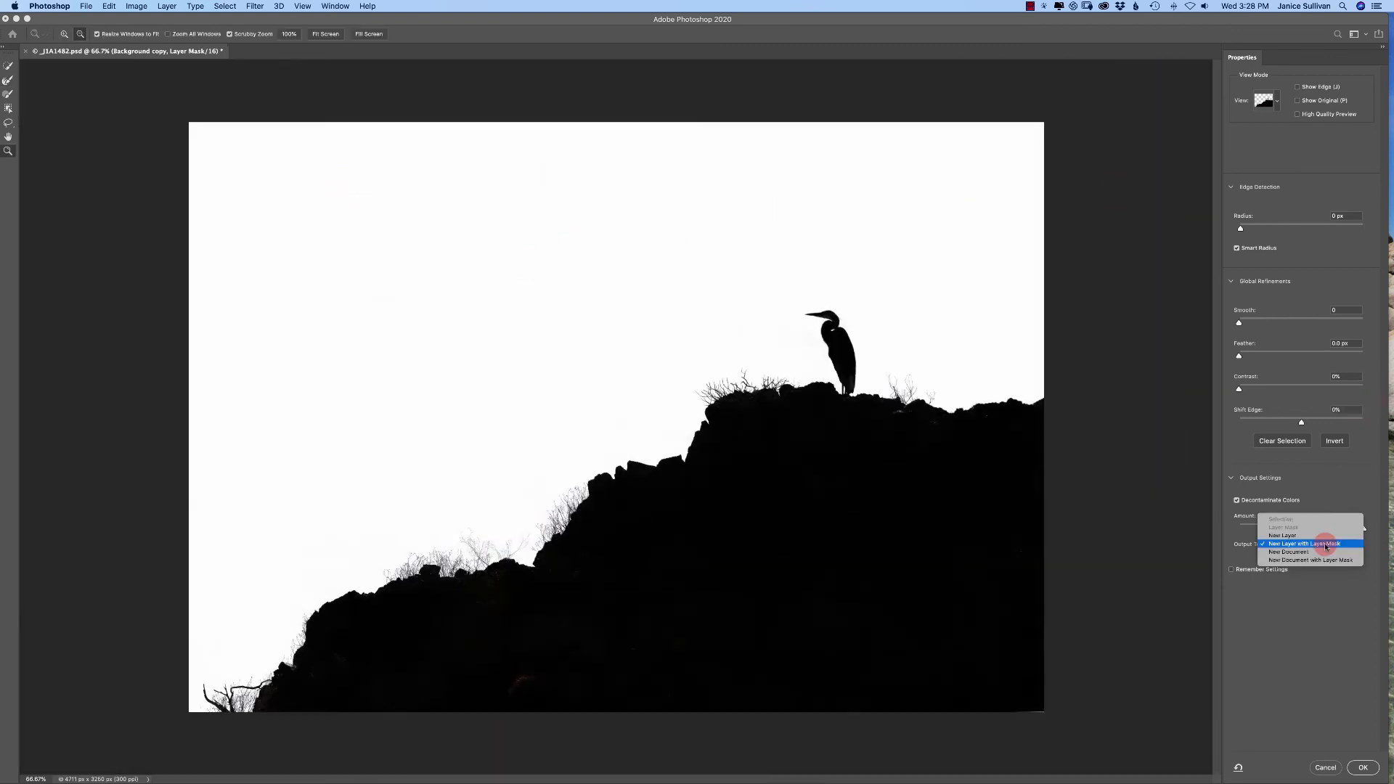
pyautogui.click(1347, 543)
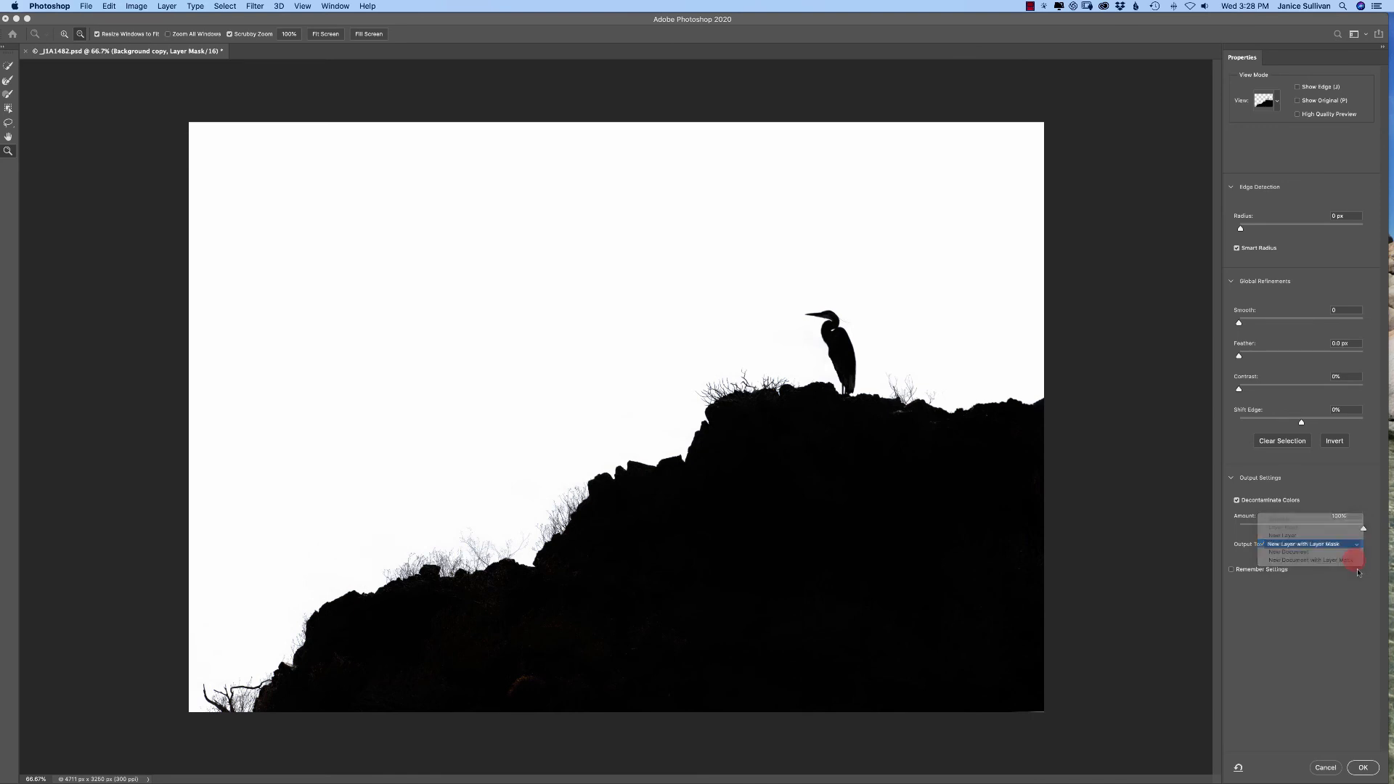
pyautogui.click(1368, 770)
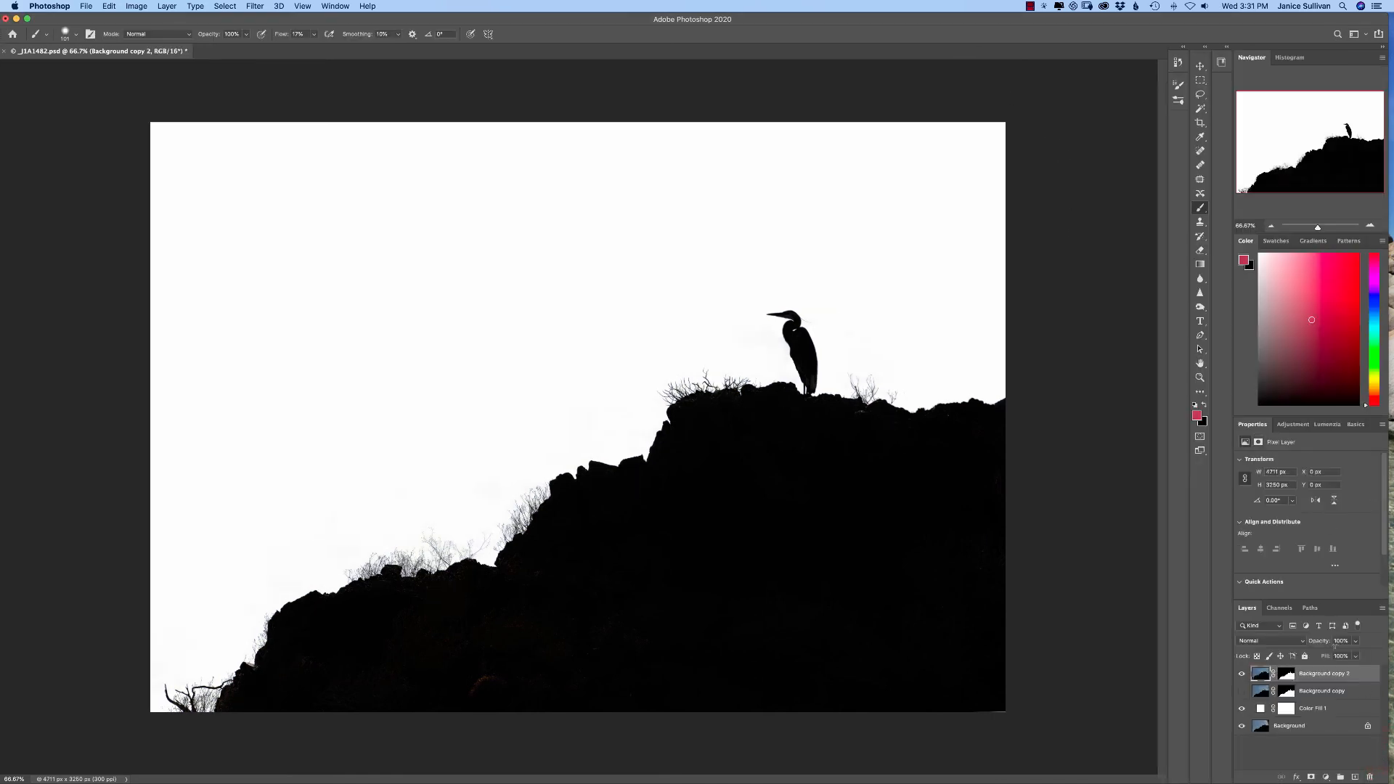
# Add a Solid Color fill layer in blue #436c8f and place it directly beneath the newly masked heron layer
pyautogui.click(1329, 778)
pyautogui.click(1329, 572)
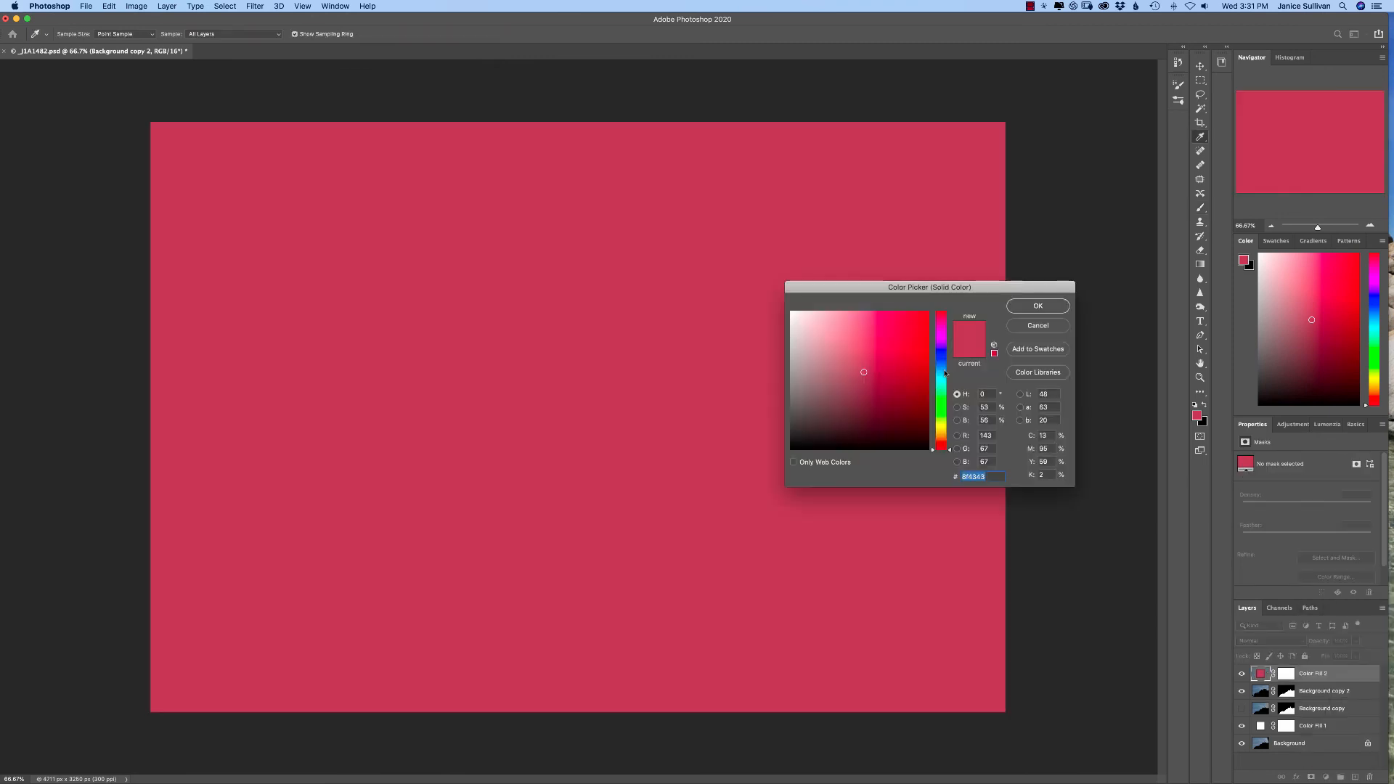
pyautogui.click(946, 373)
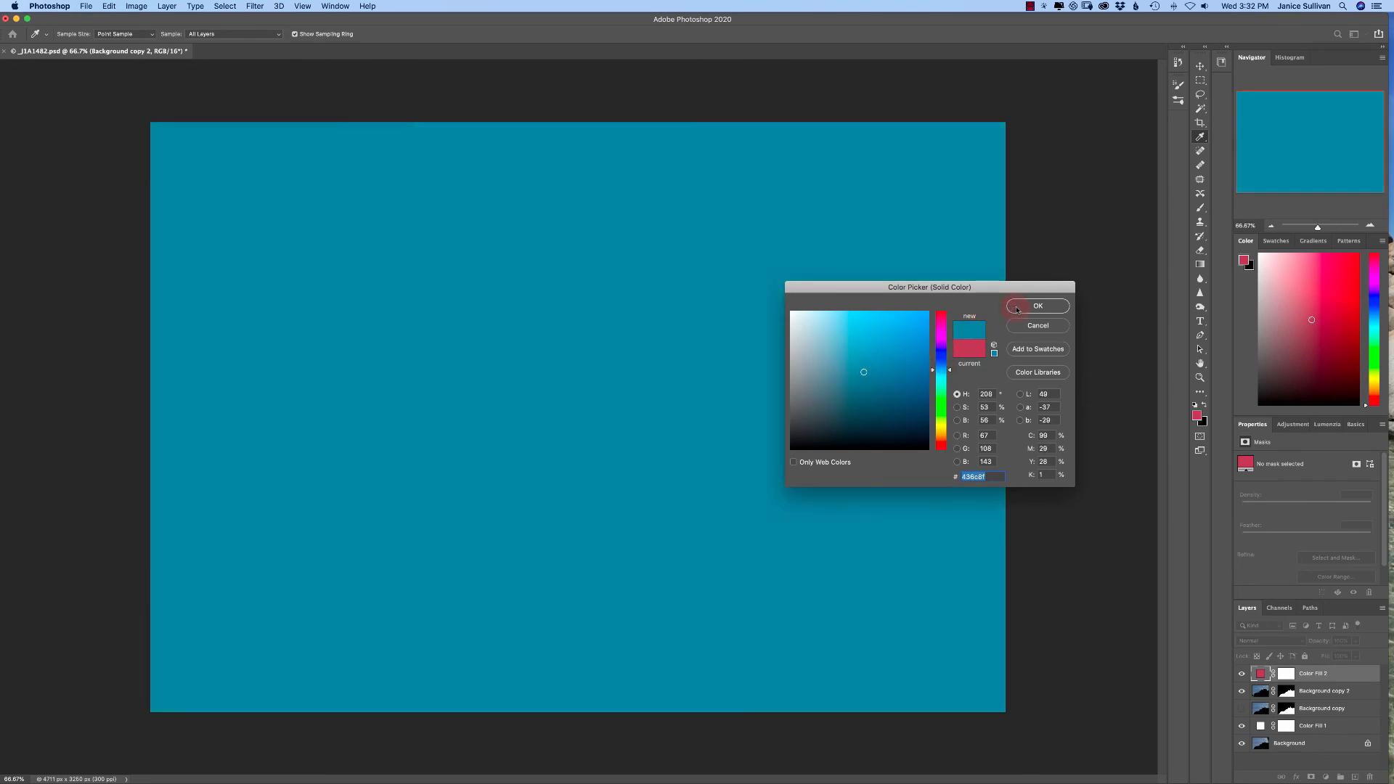
pyautogui.click(1018, 307)
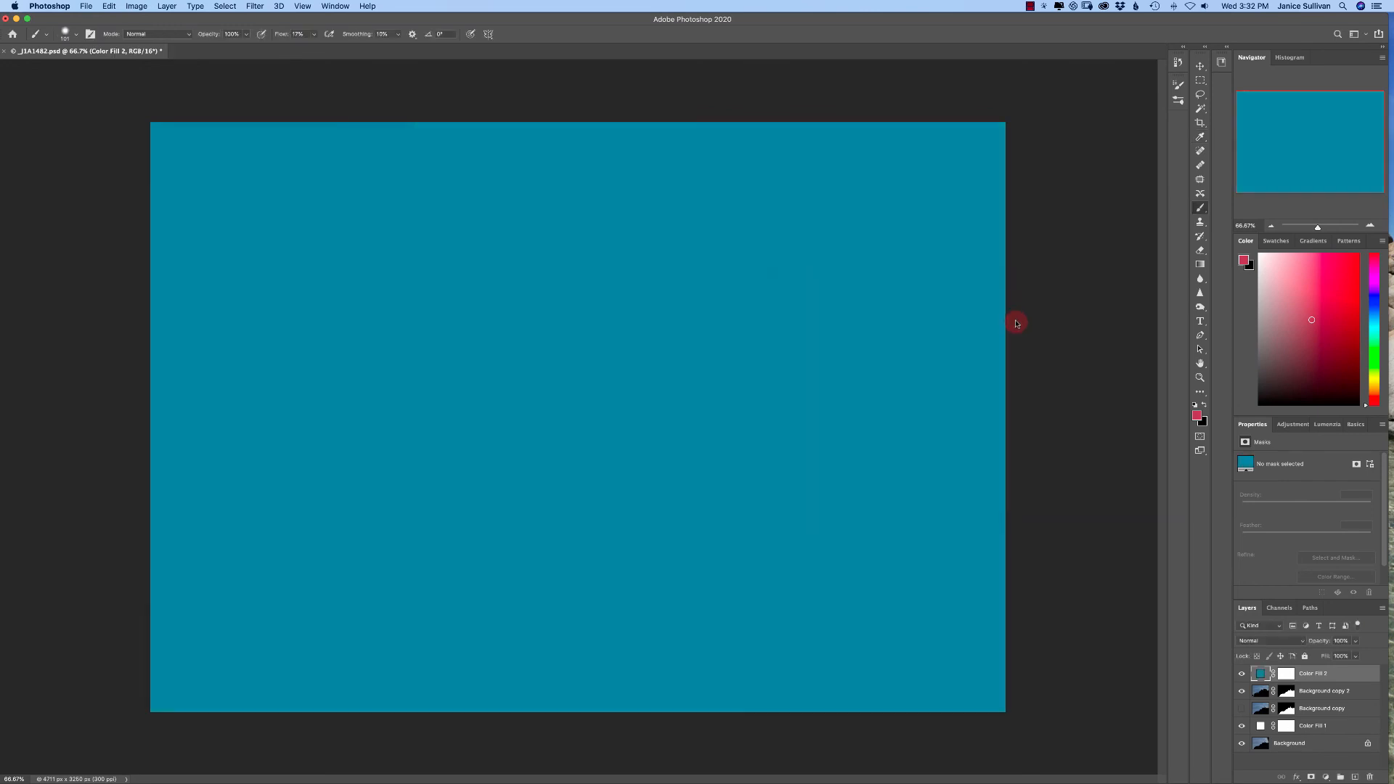
pyautogui.moveTo(1321, 673); pyautogui.dragTo(1323, 705)
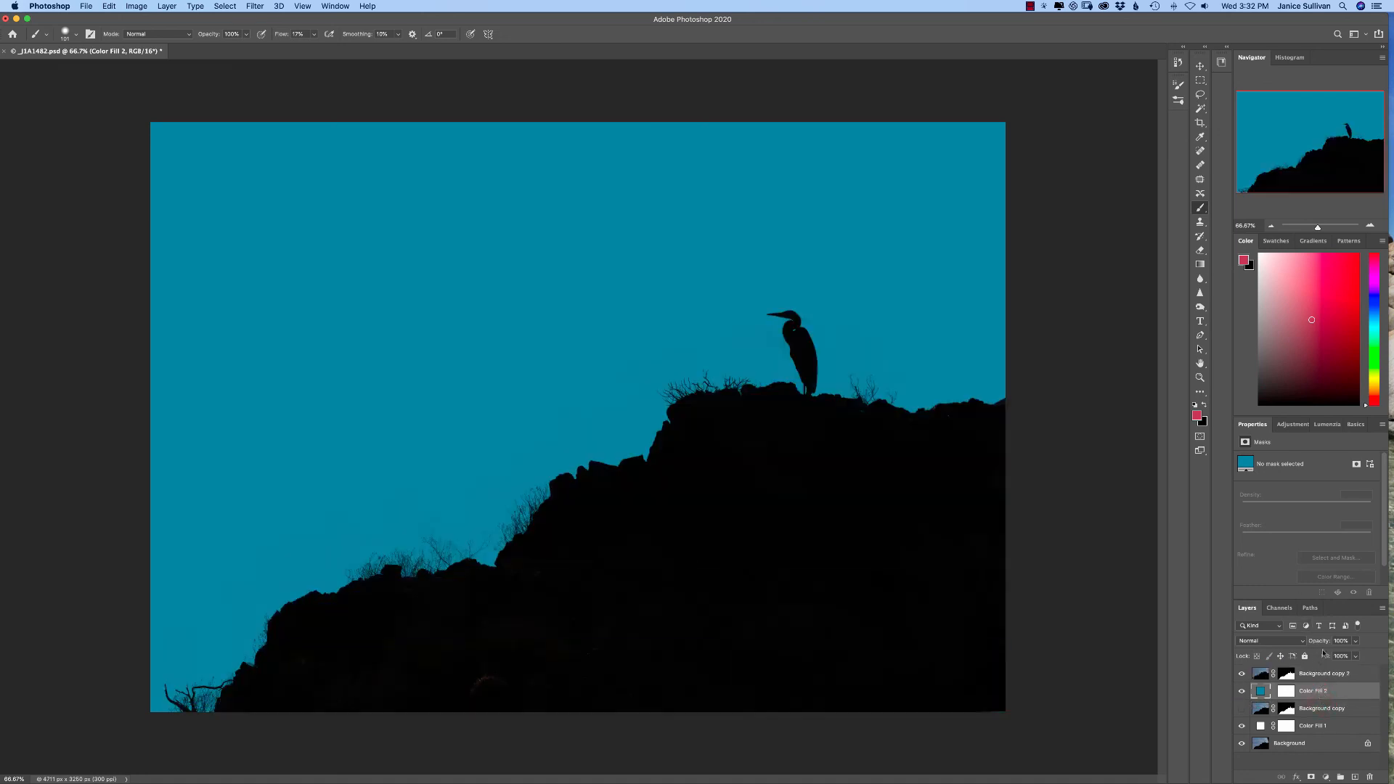
# Draw a linear black-to-white gradient on the blue fill layer's mask, diagonally from the upper-left sky down into the rocks
pyautogui.click(1287, 691)
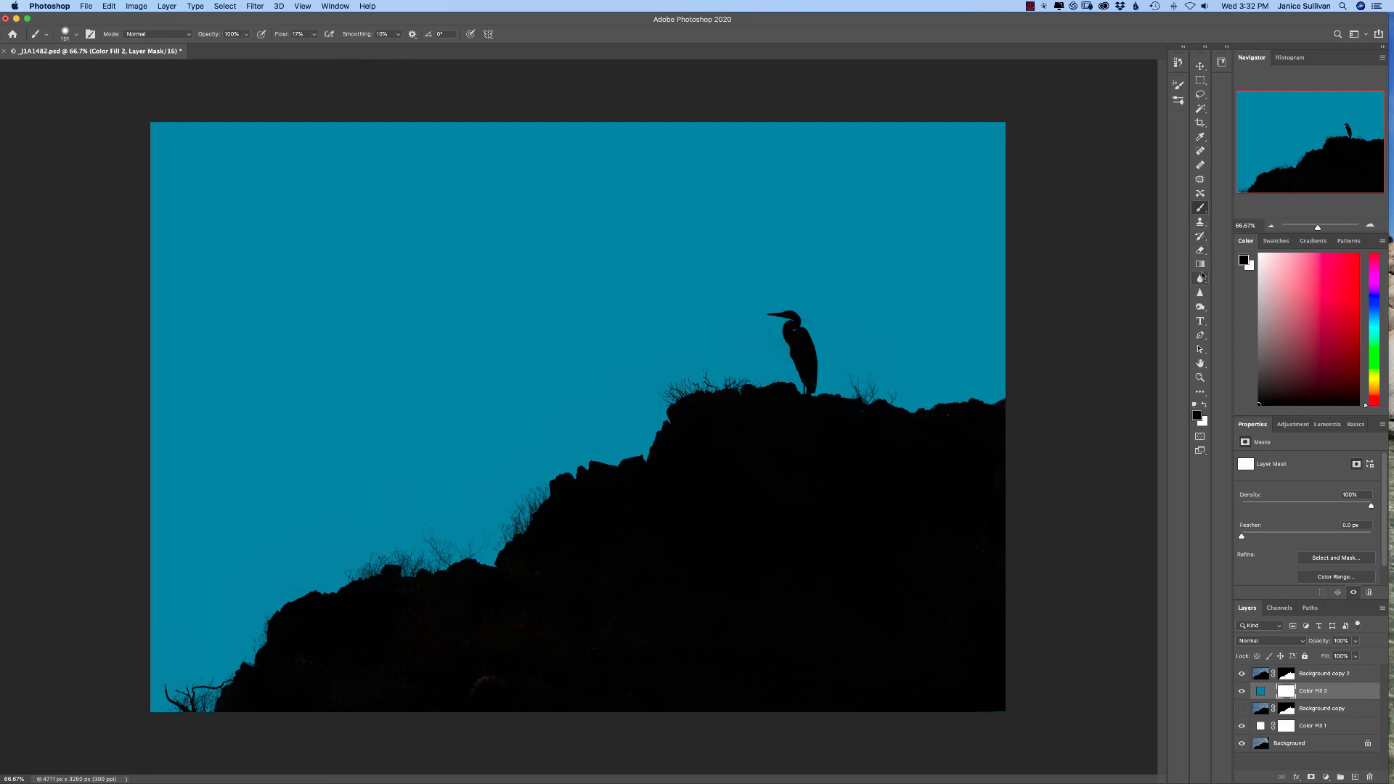
pyautogui.click(1201, 266)
pyautogui.moveTo(390, 123); pyautogui.dragTo(728, 598)
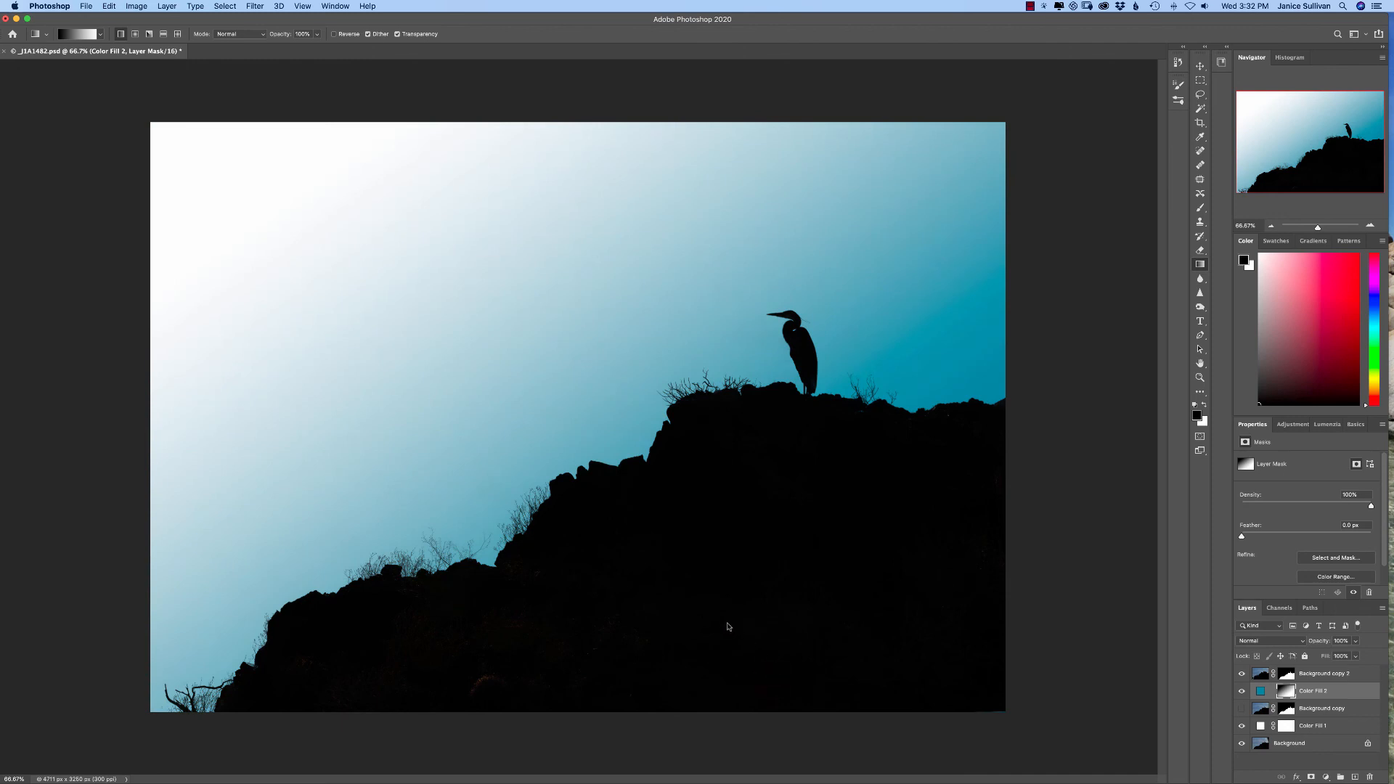
# Try the linear mask gradient in the opposite direction, undo it, and draw a diamond gradient outward from the upper middle of the sky
pyautogui.moveTo(653, 544); pyautogui.dragTo(146, 34)
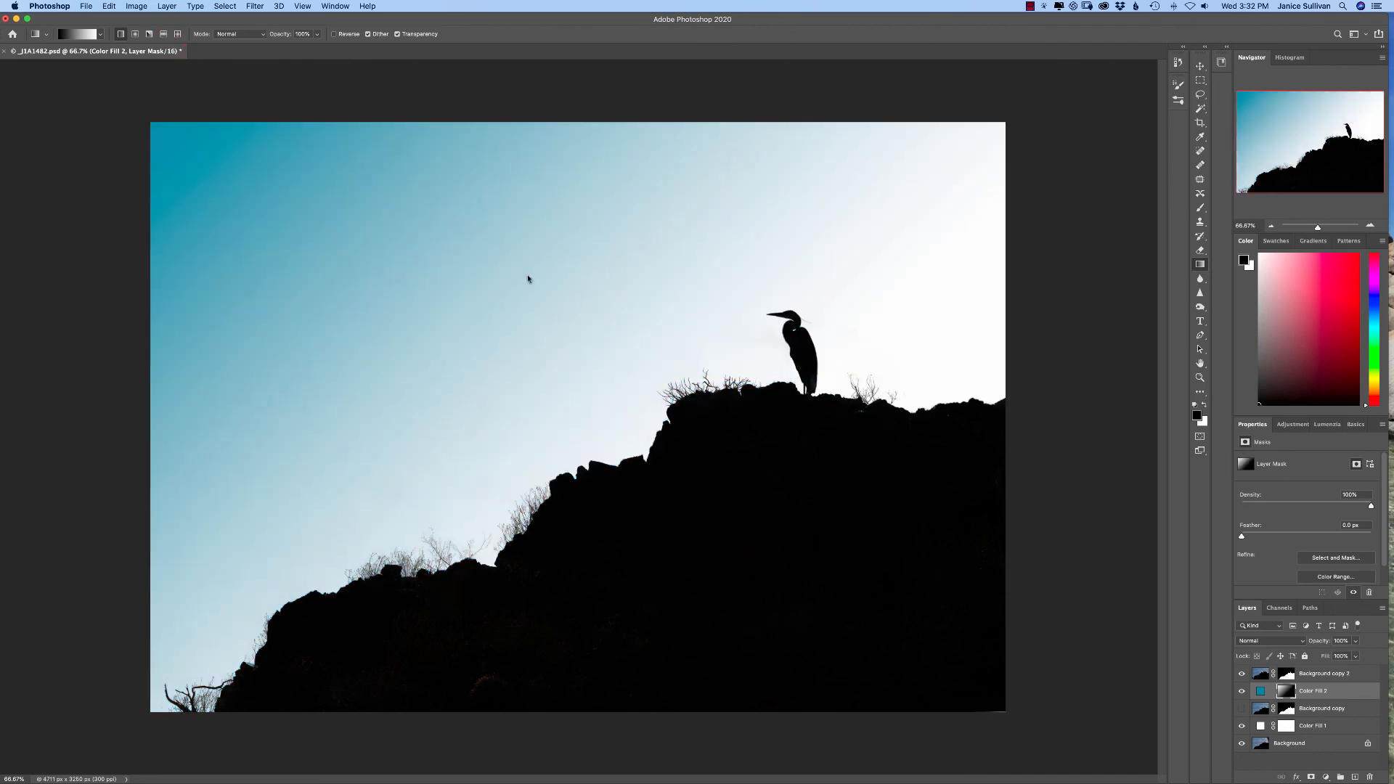
pyautogui.press('super+z')
pyautogui.moveTo(602, 241); pyautogui.dragTo(835, 708)
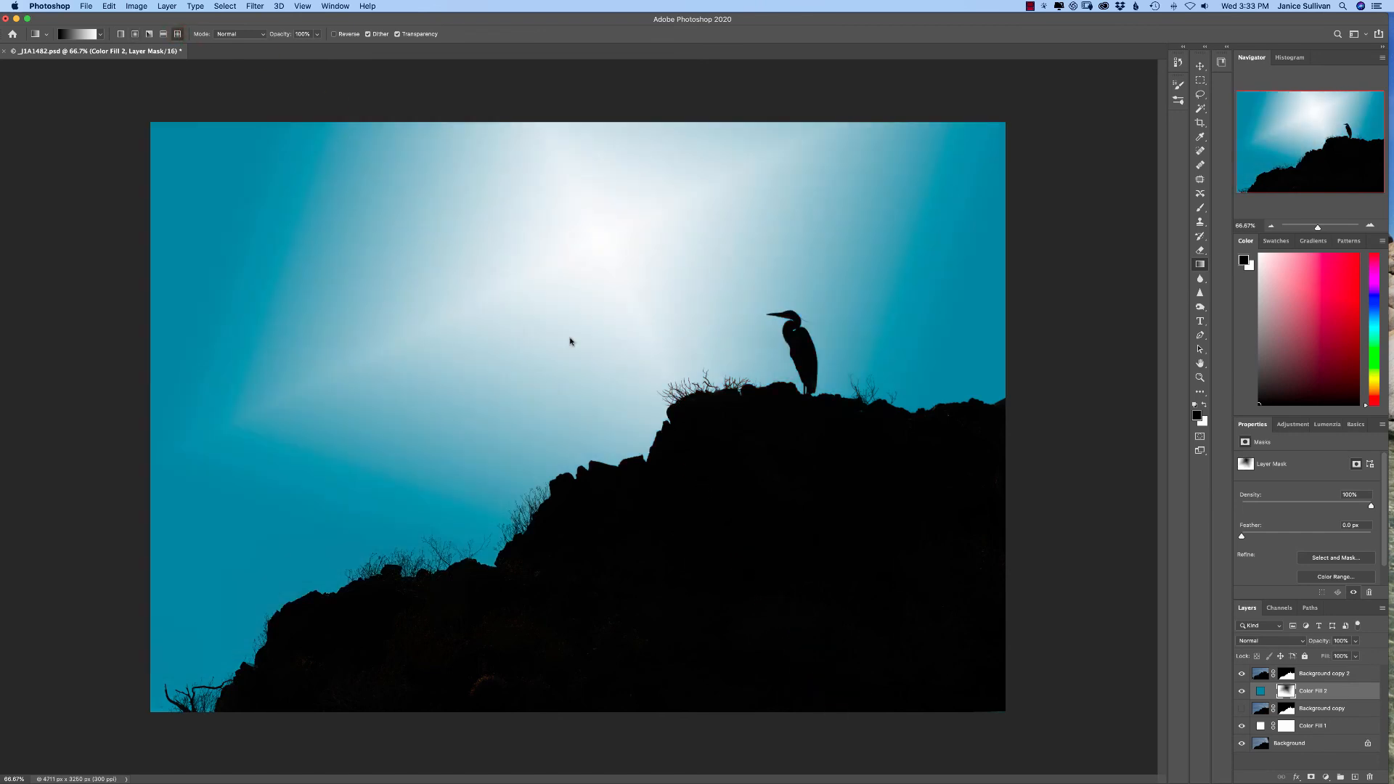